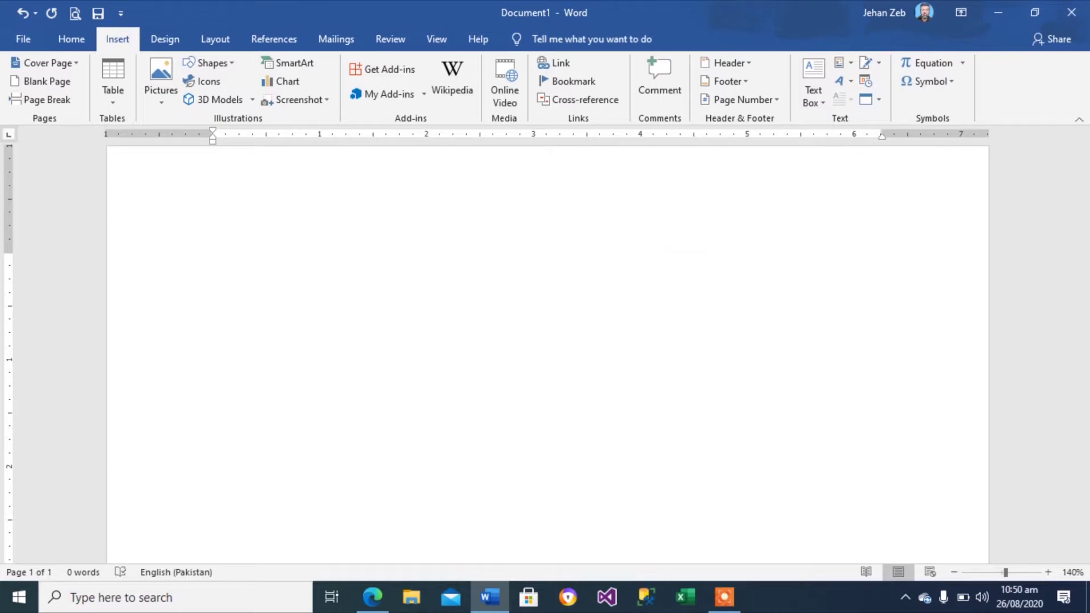
Generate sample paragraphs with the =rand(14,4) formula
type("=")
type("ran")
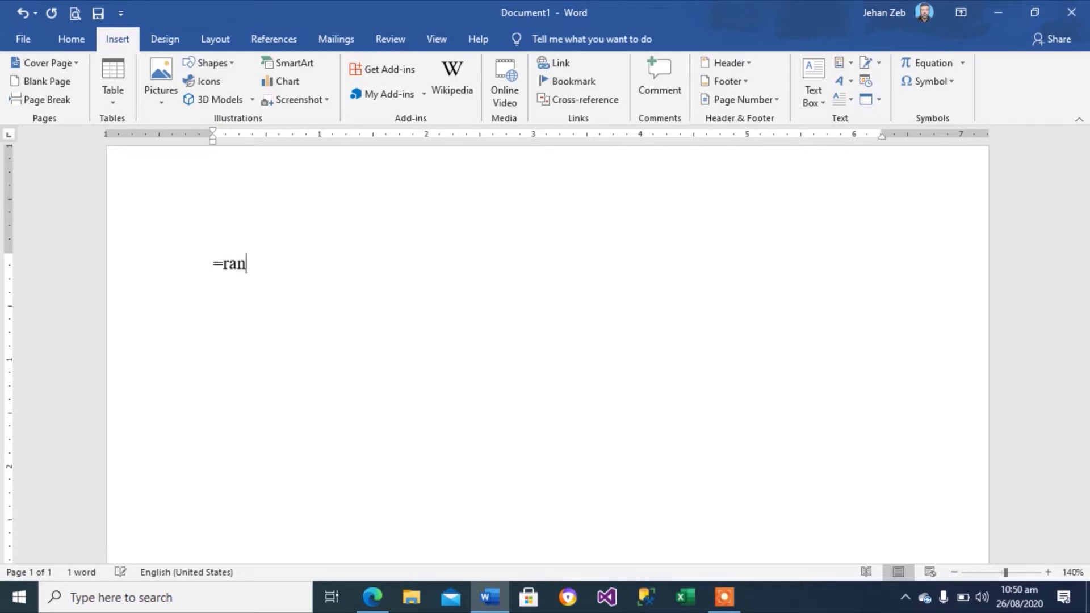
type("d(")
type("1")
type("4,")
type("4")
type(")")
key("Return")
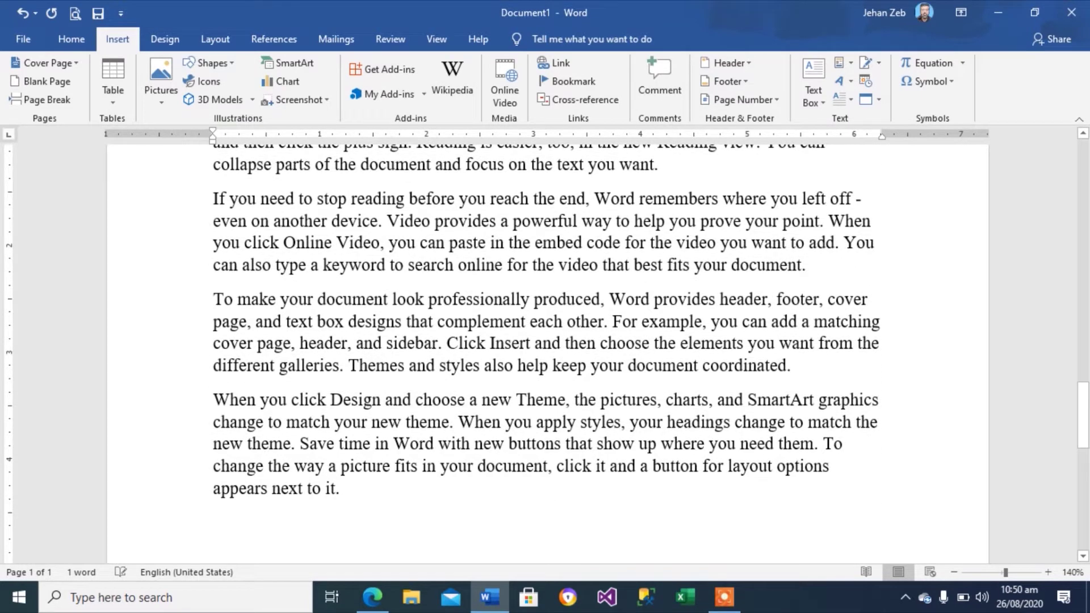
key("Up")
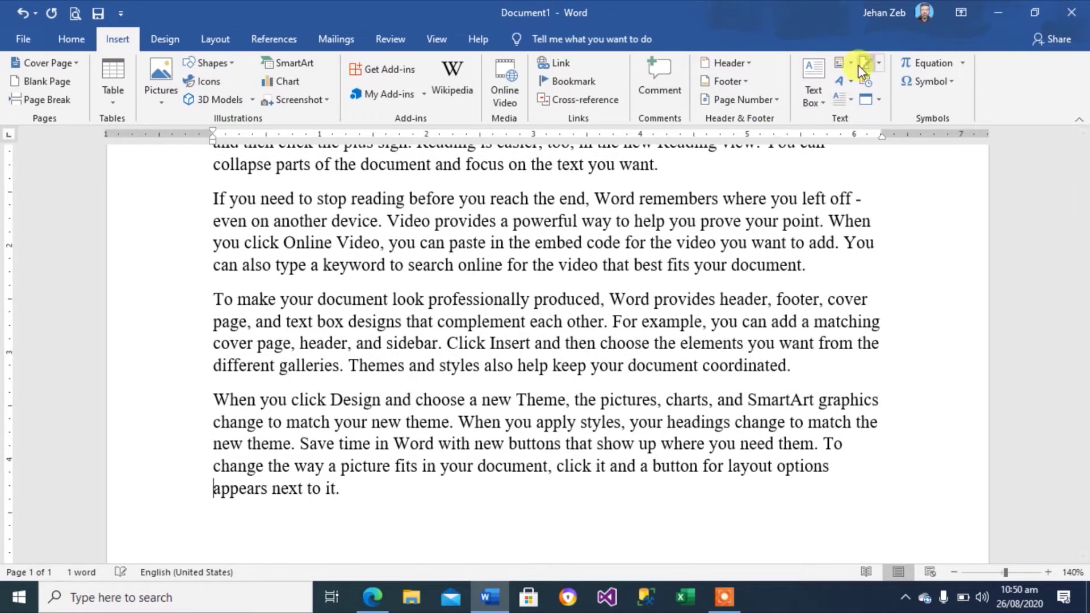
key("Up")
key("Up")
key("Up")
key("Up")
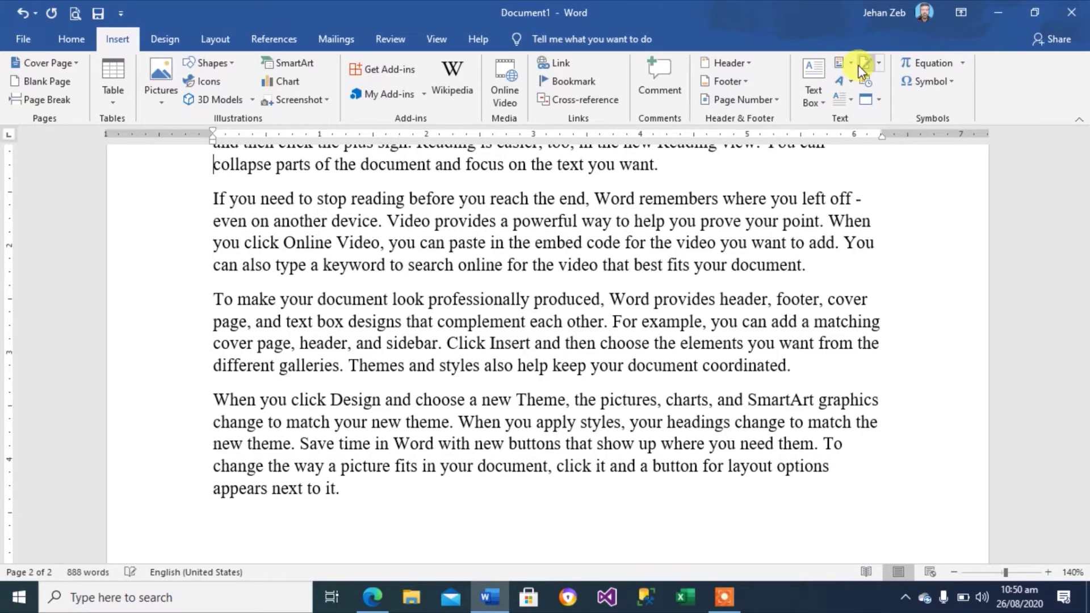
key("Up")
key("Down")
key("Down")
key("Down")
key("Down")
key("Down")
key("Down")
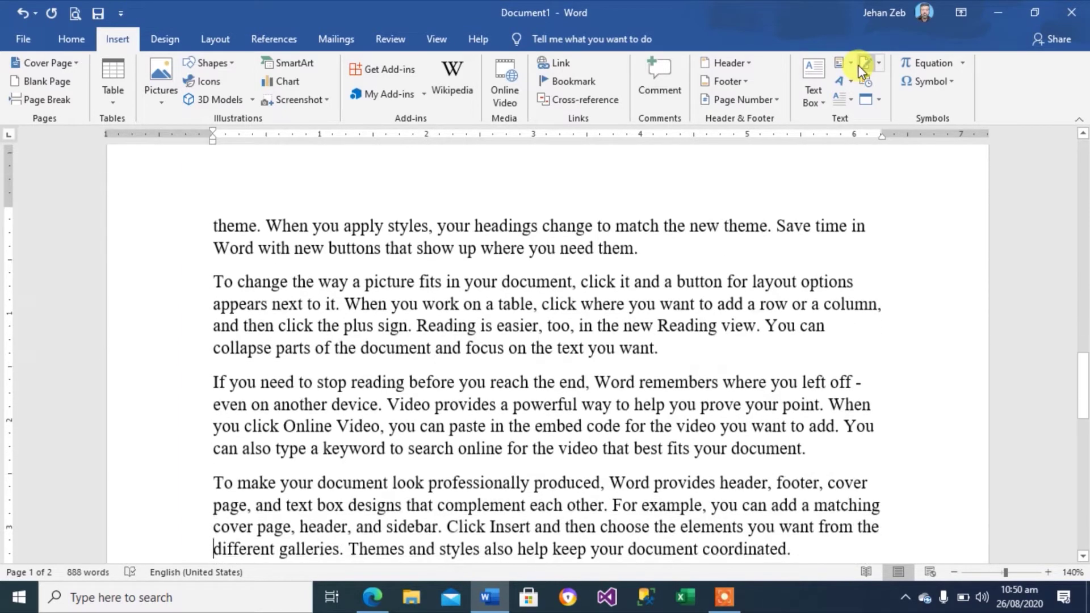
Copy all the text, paste a duplicate at the end, and return to the start
key("ctrl+a")
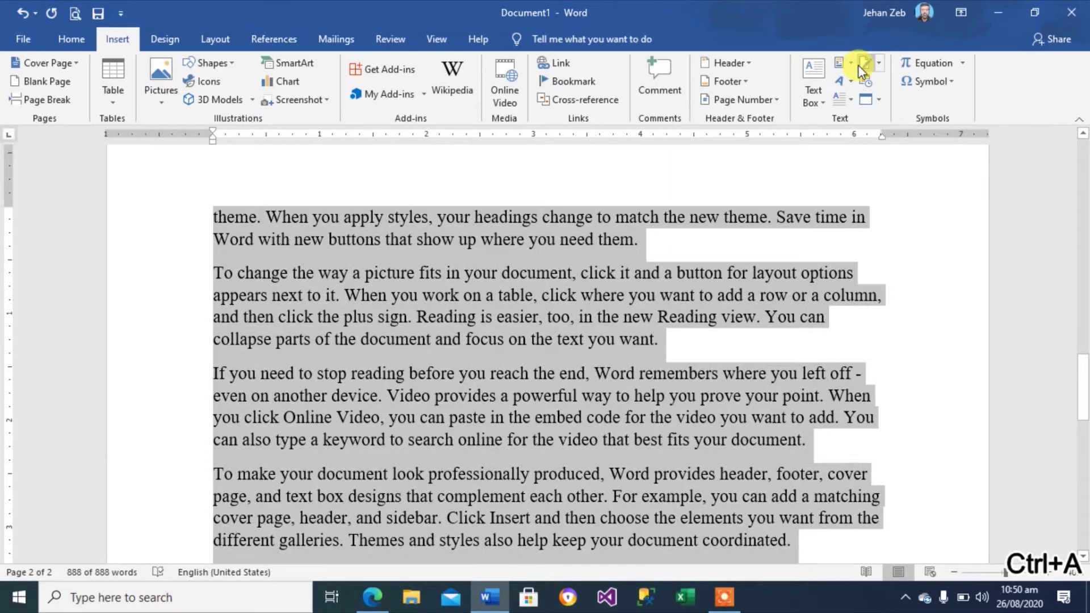
key("ctrl+c")
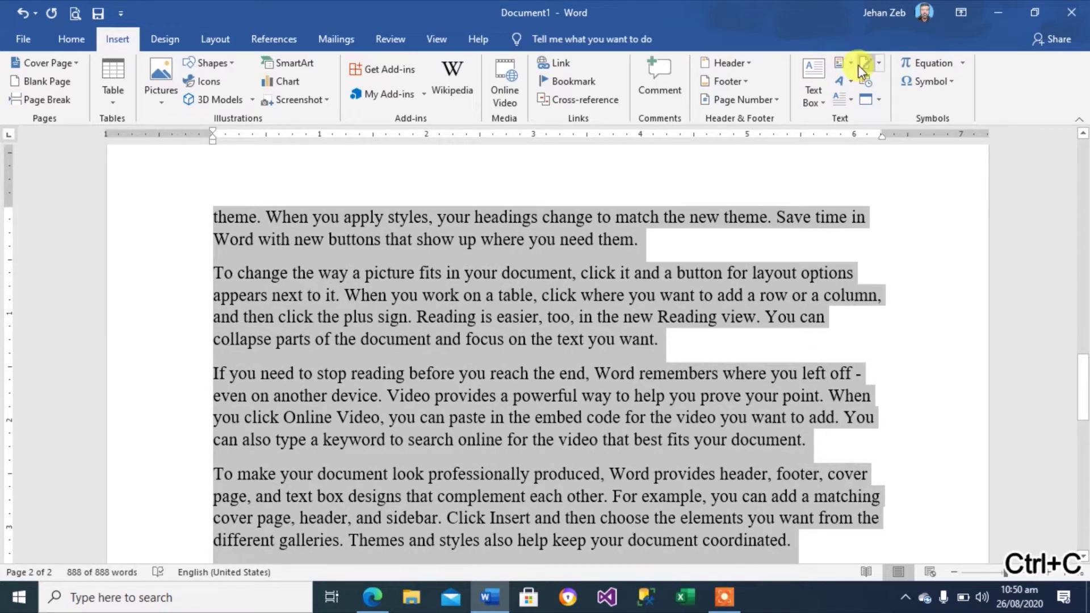
key("Down")
key("ctrl+v")
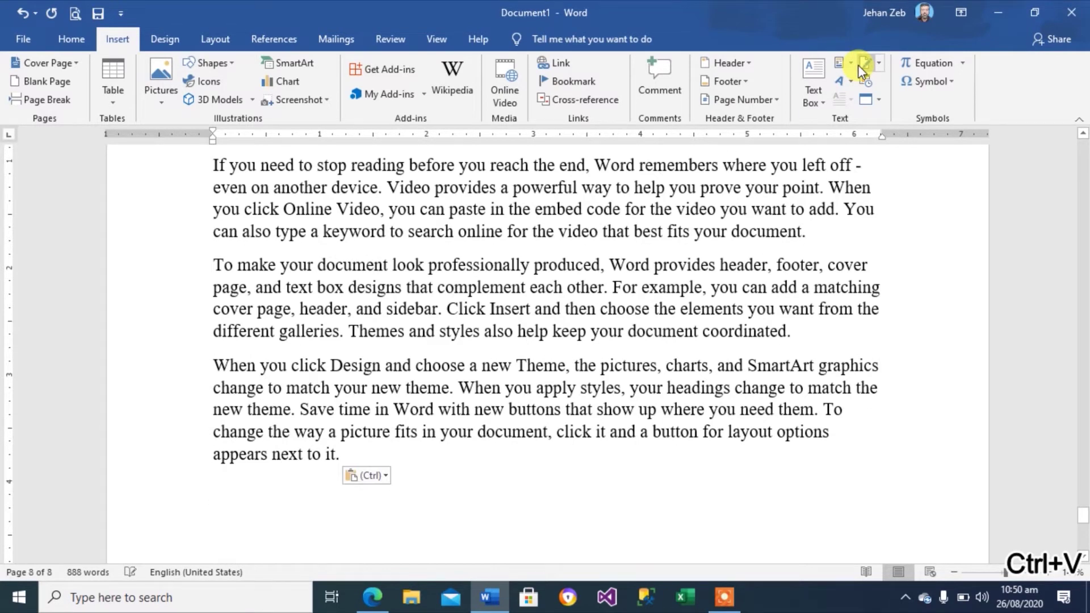
key("ctrl+Home")
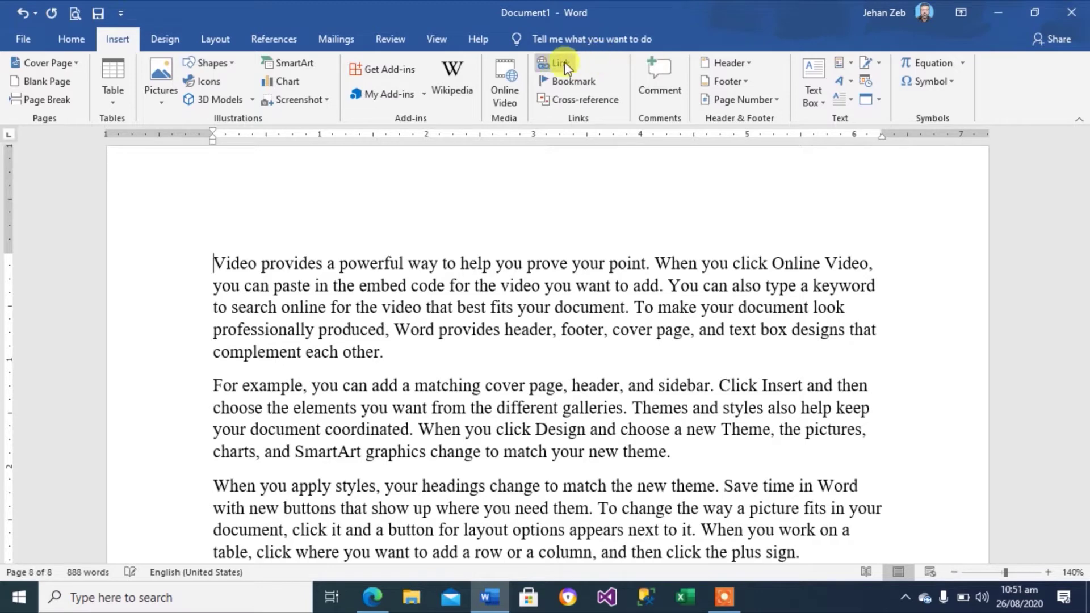
Show the pages side by side in Multiple Pages view at about 35% zoom
left_click(435, 41)
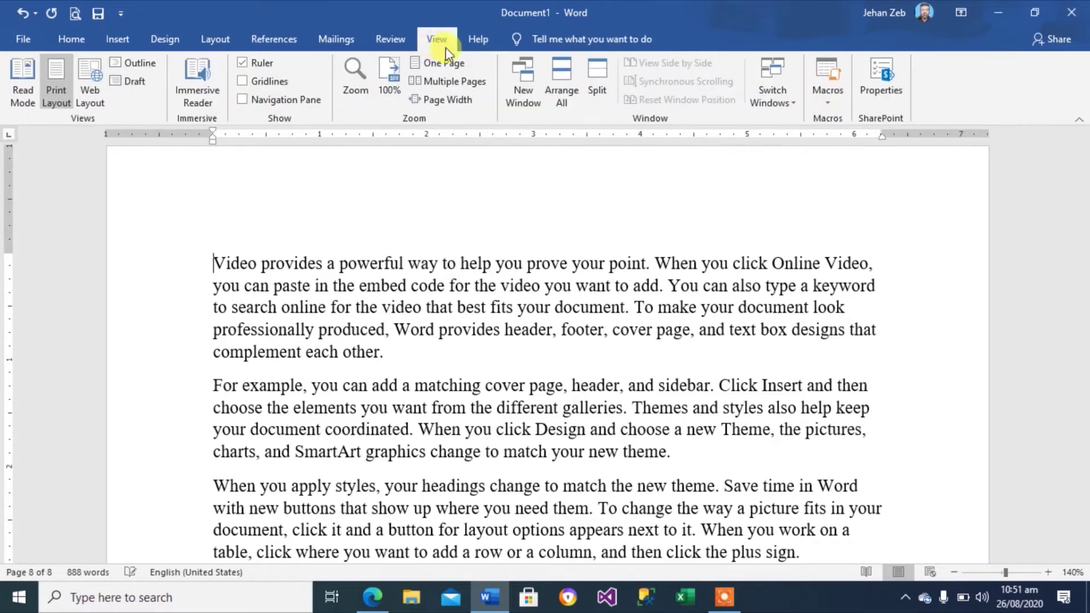
left_click(440, 80)
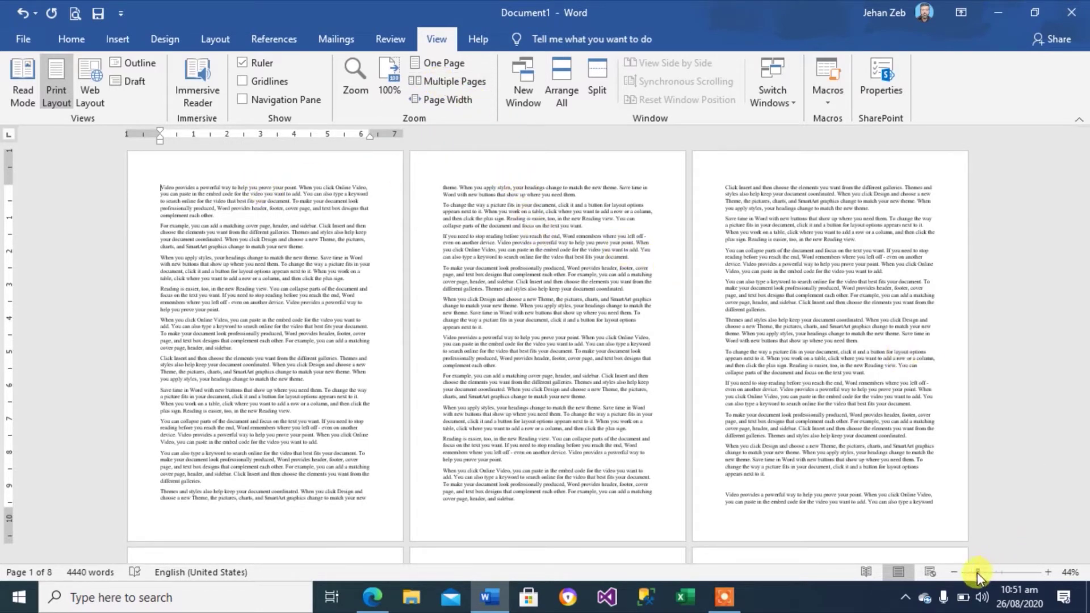
left_click_drag(976, 572, 973, 573)
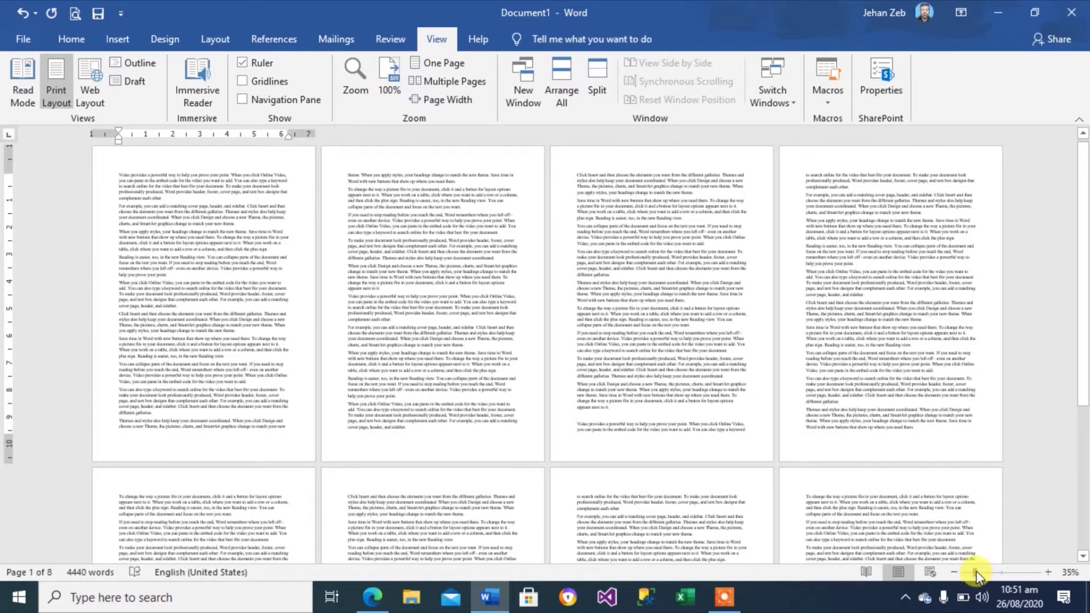
left_click(110, 36)
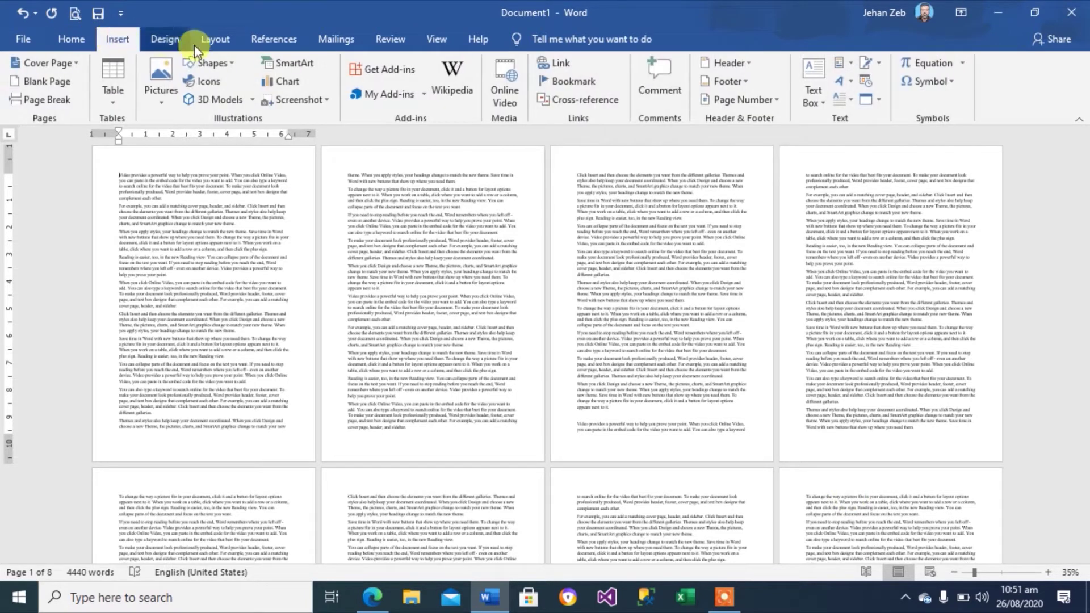
Insert the Blank design from the Header gallery
left_click(738, 62)
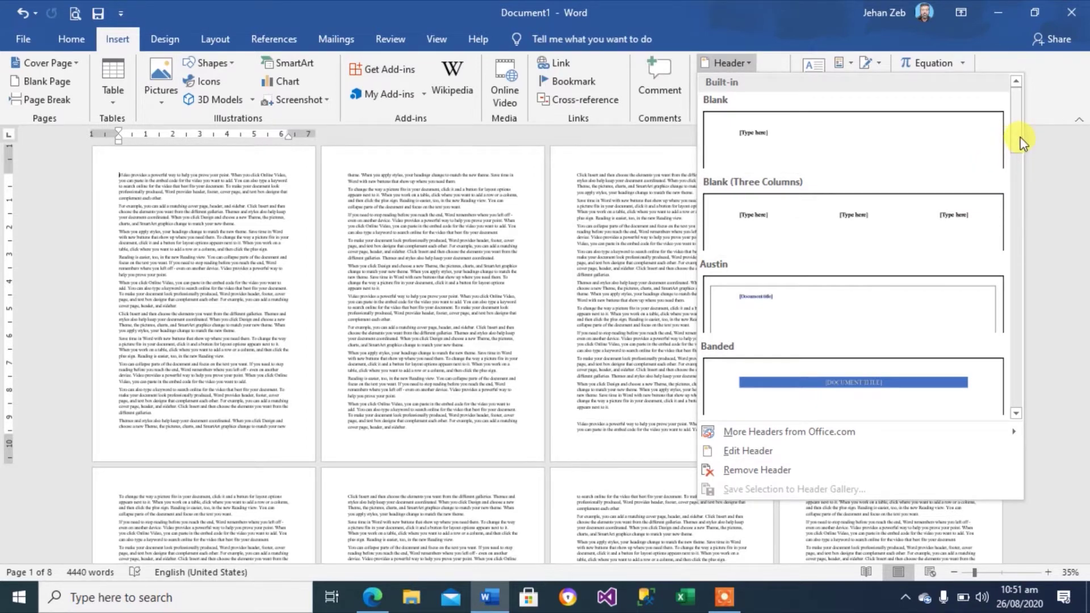
mouse_move(1021, 137)
left_mouse_down()
mouse_move(1020, 408)
mouse_move(993, 134)
left_mouse_up()
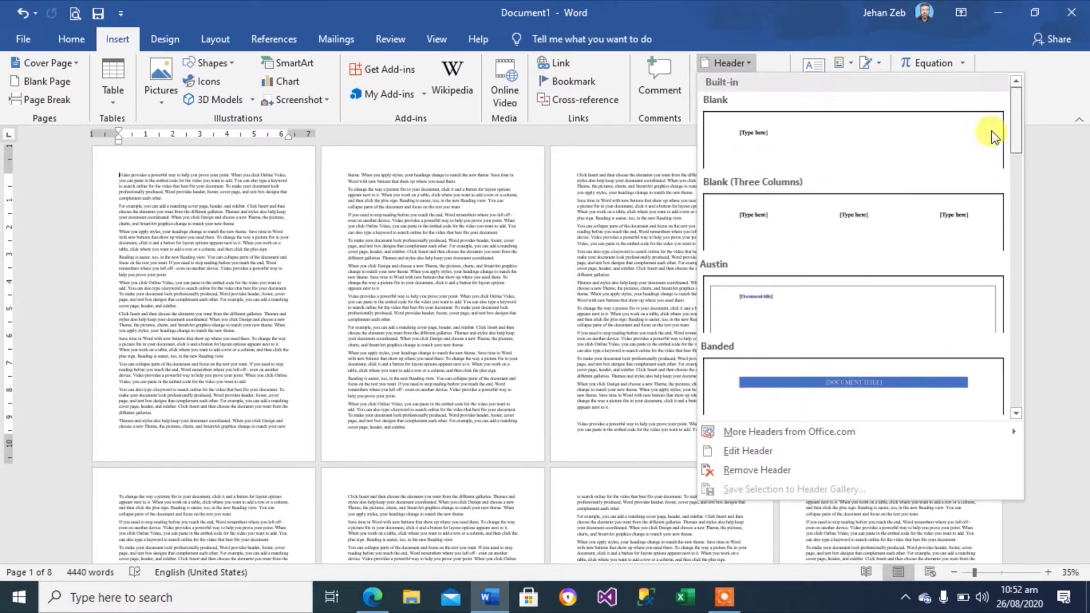
left_click(789, 135)
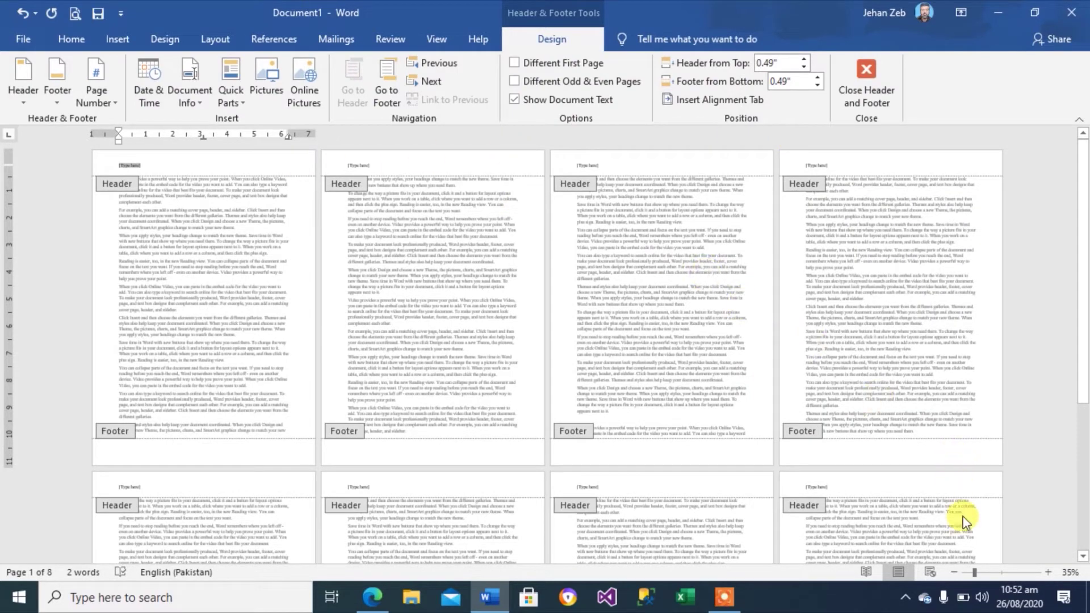
Zoom to about 89% and type 'Zeb Academy' into the header placeholder
left_click_drag(973, 574, 996, 574)
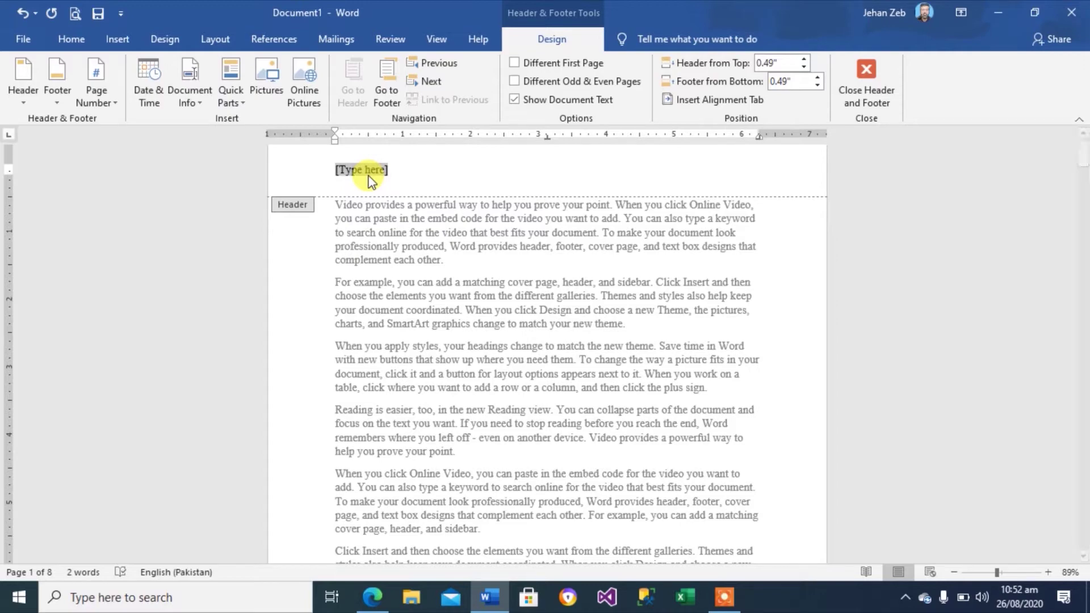
type("Zeb A")
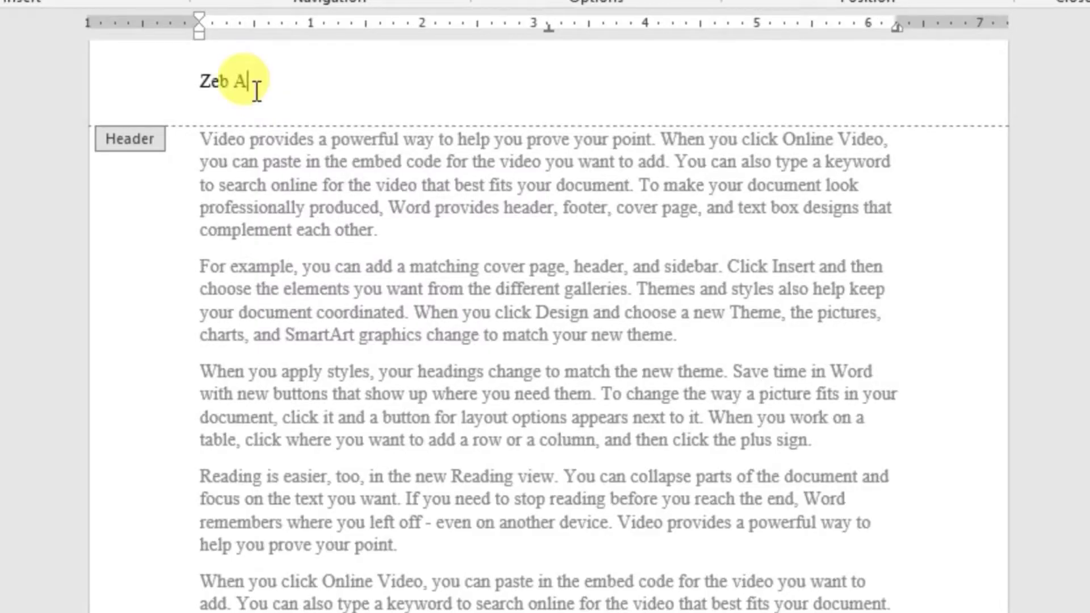
type("cadem")
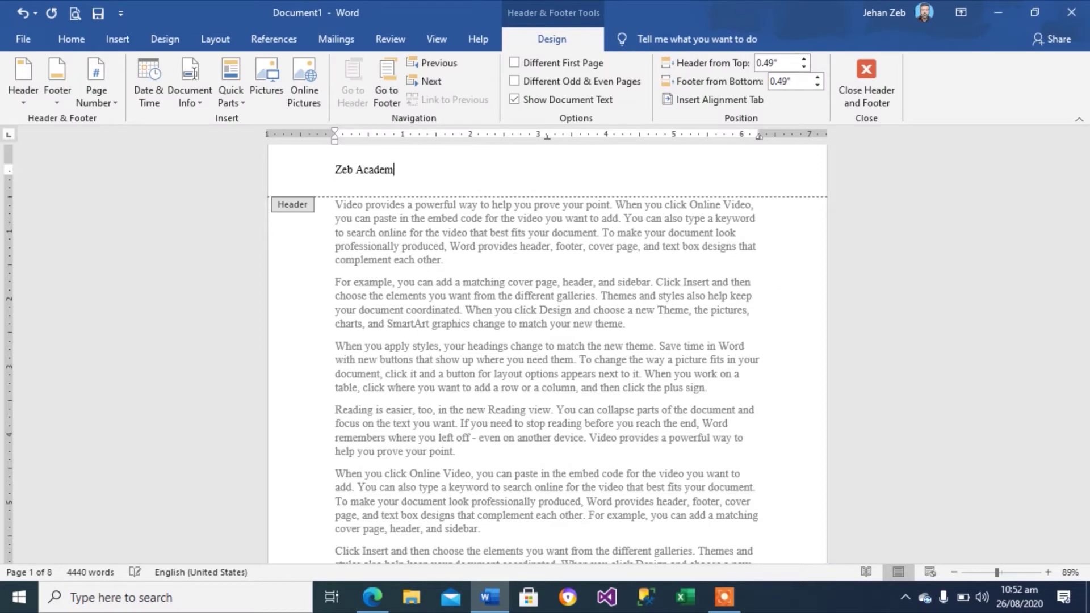
type("y")
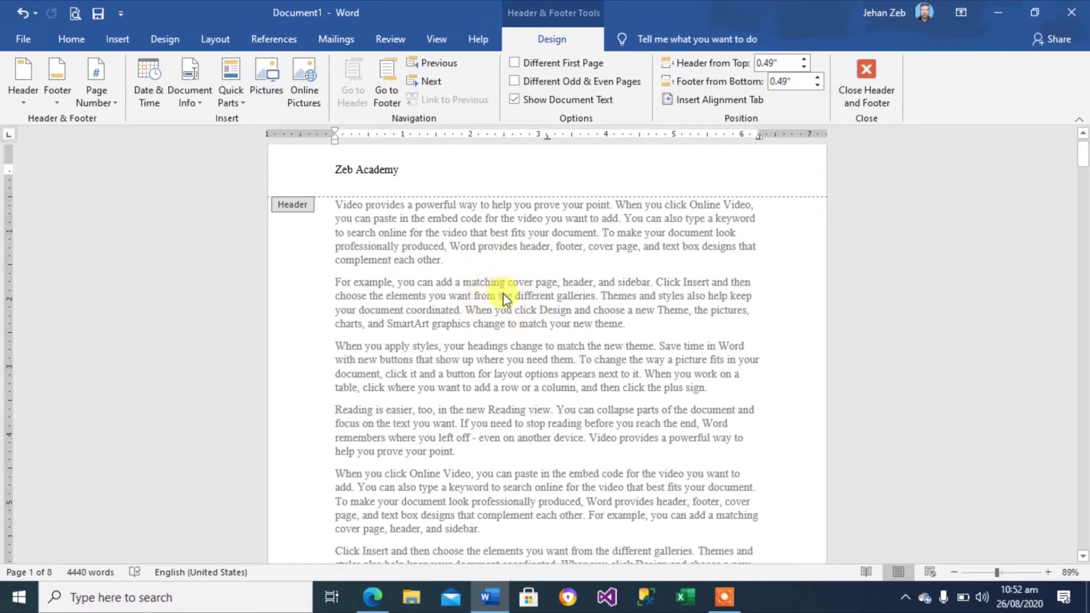
Close the header and scroll down through the pages to review it
double_click(527, 306)
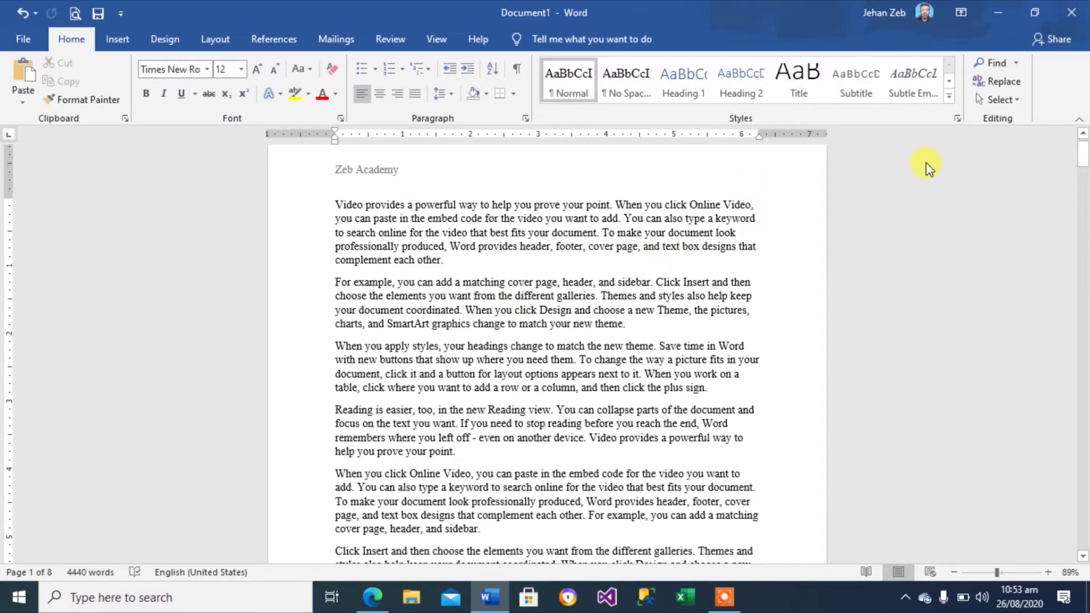
scroll(926, 167, "down", 3)
scroll(926, 168, "down", 2)
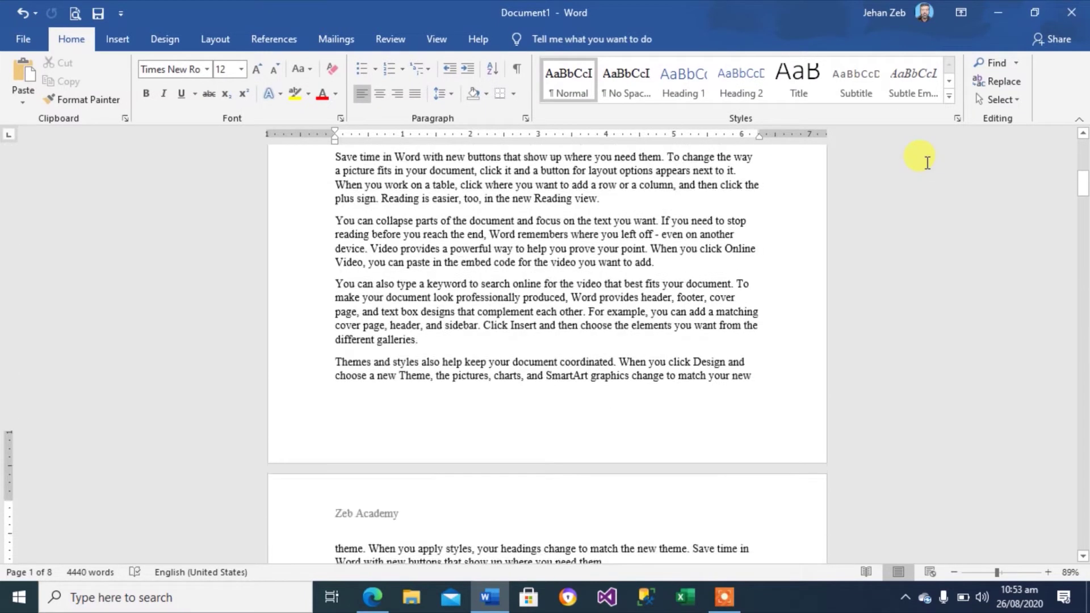
scroll(926, 166, "down", 5)
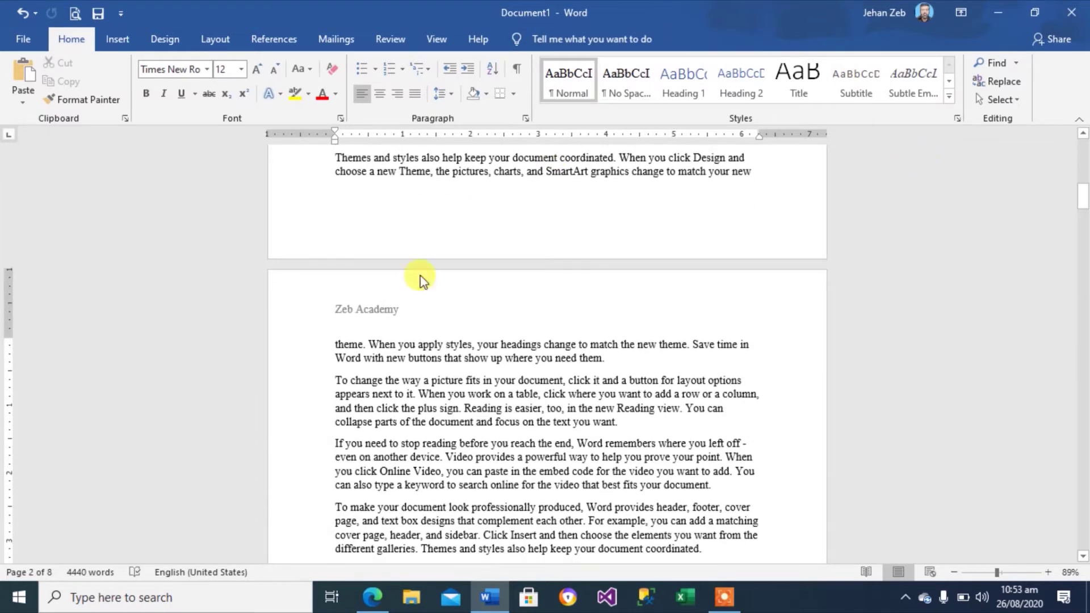
scroll(473, 329, "down", 1)
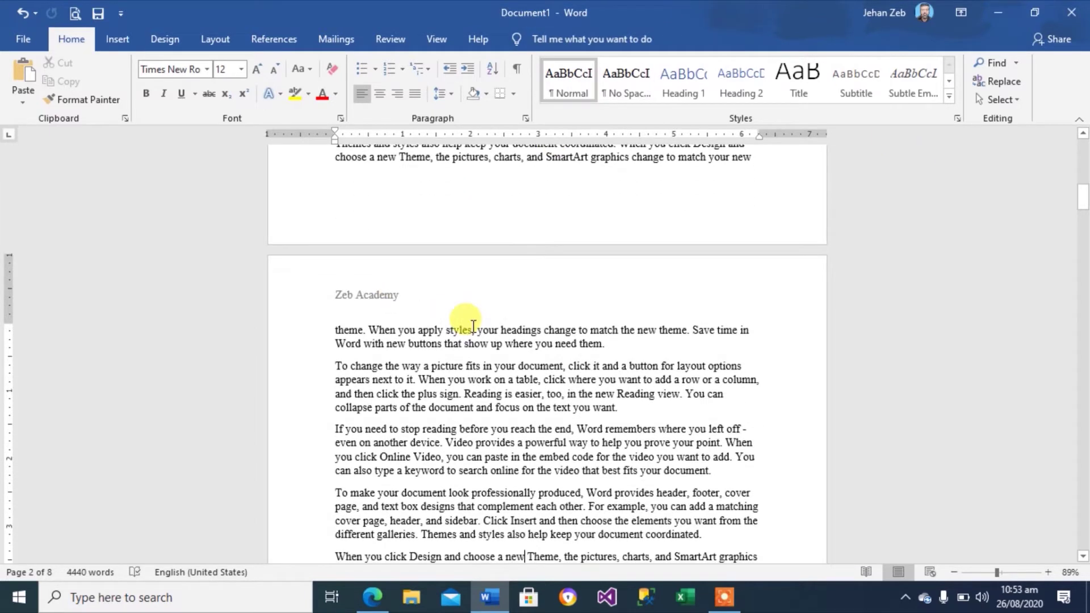
scroll(473, 329, "down", 2)
scroll(473, 329, "down", 4)
scroll(473, 329, "down", 2)
scroll(472, 329, "down", 2)
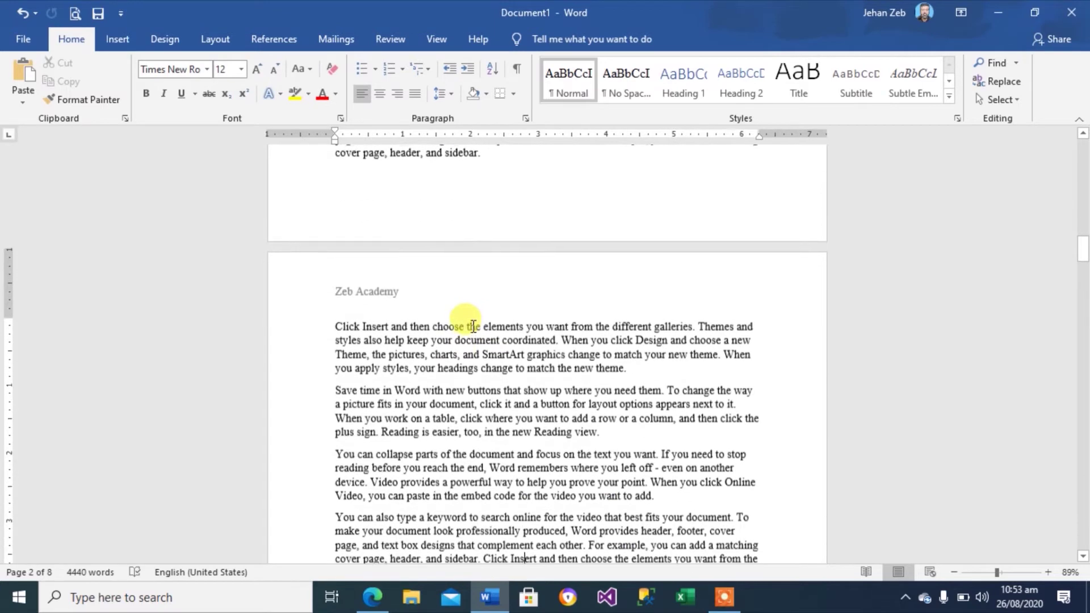
scroll(473, 329, "down", 1)
scroll(473, 329, "down", 1)
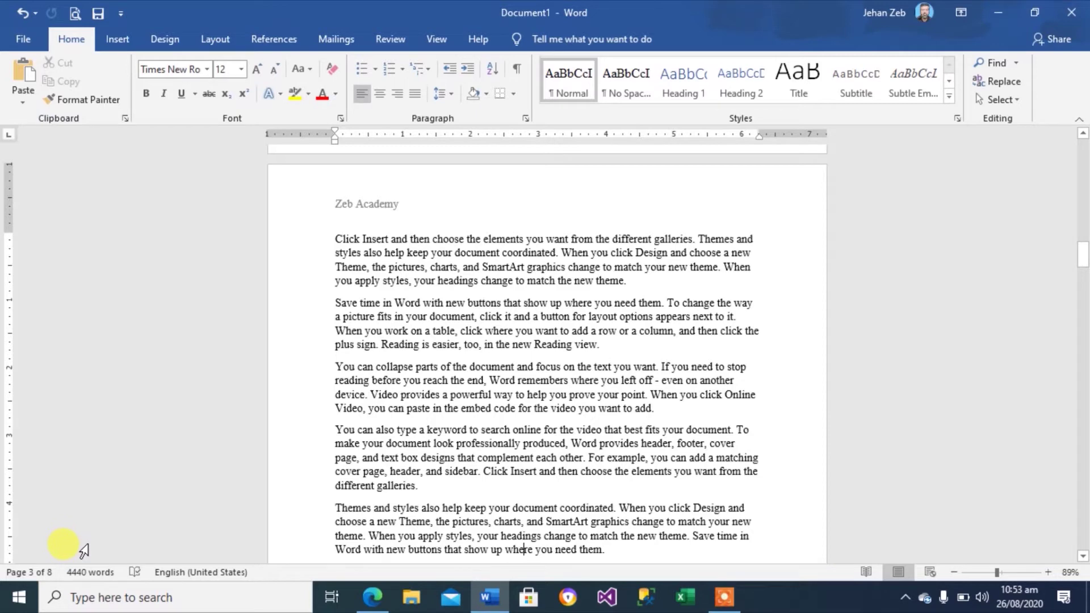
Jump to the document end and check the headers on pages 7 and 8
key("ctrl+End")
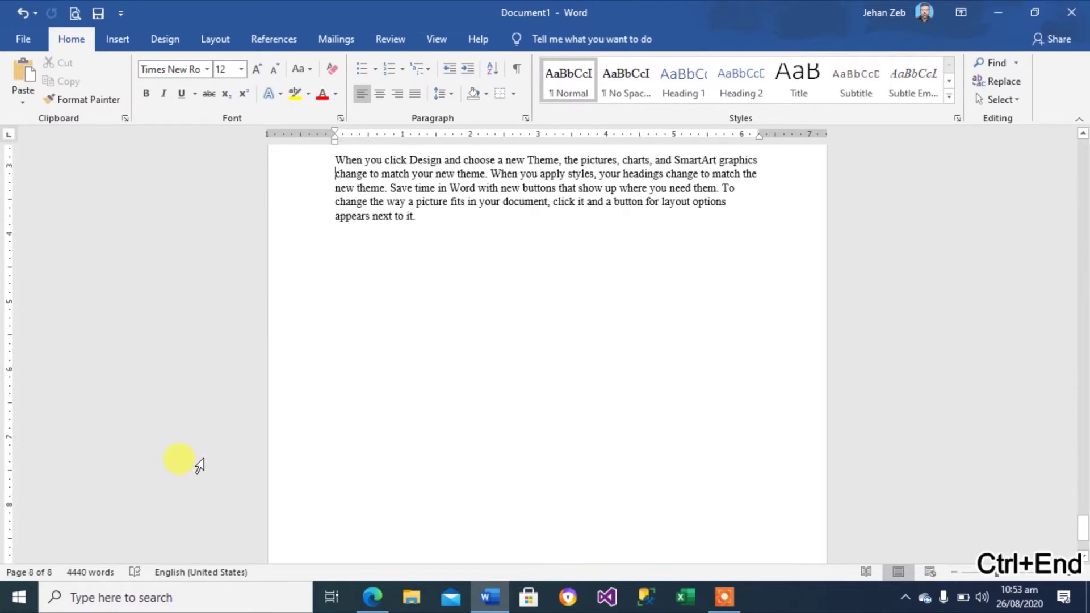
scroll(200, 466, "up", 1)
scroll(200, 466, "up", 5)
scroll(200, 465, "up", 4)
scroll(200, 466, "up", 1)
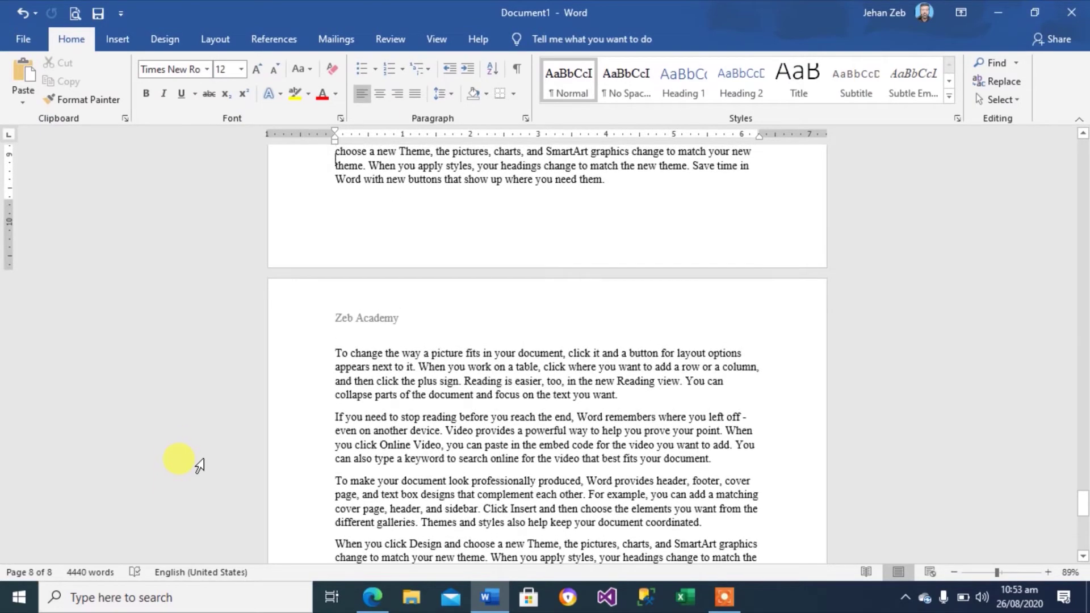
key("ctrl+Page_Down")
key("Up")
key("Up")
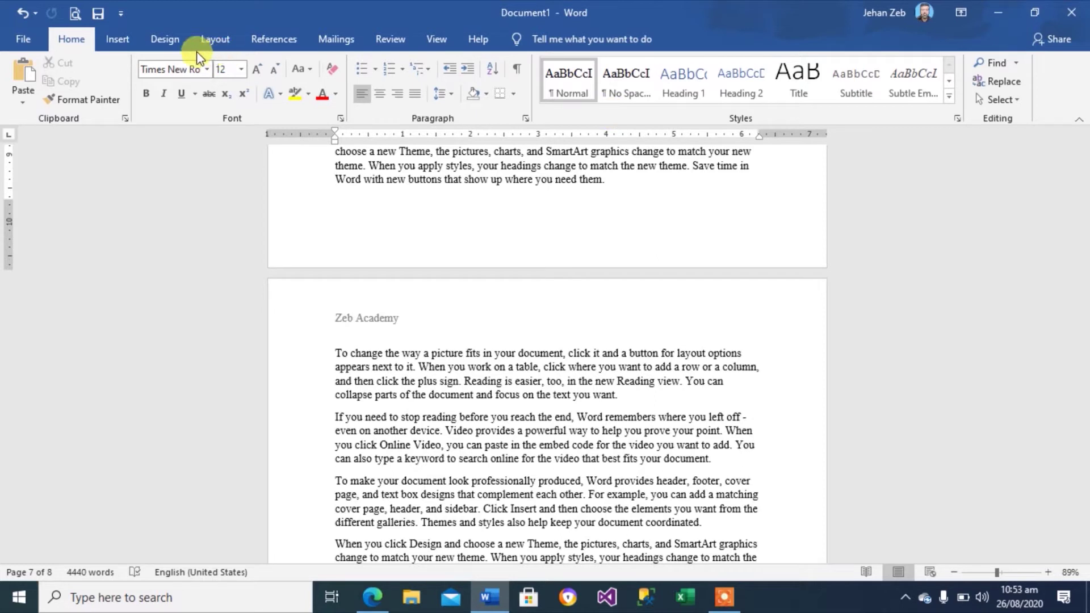
Insert a Blank (Three Columns) footer with Pakistan in the left column
left_click(117, 44)
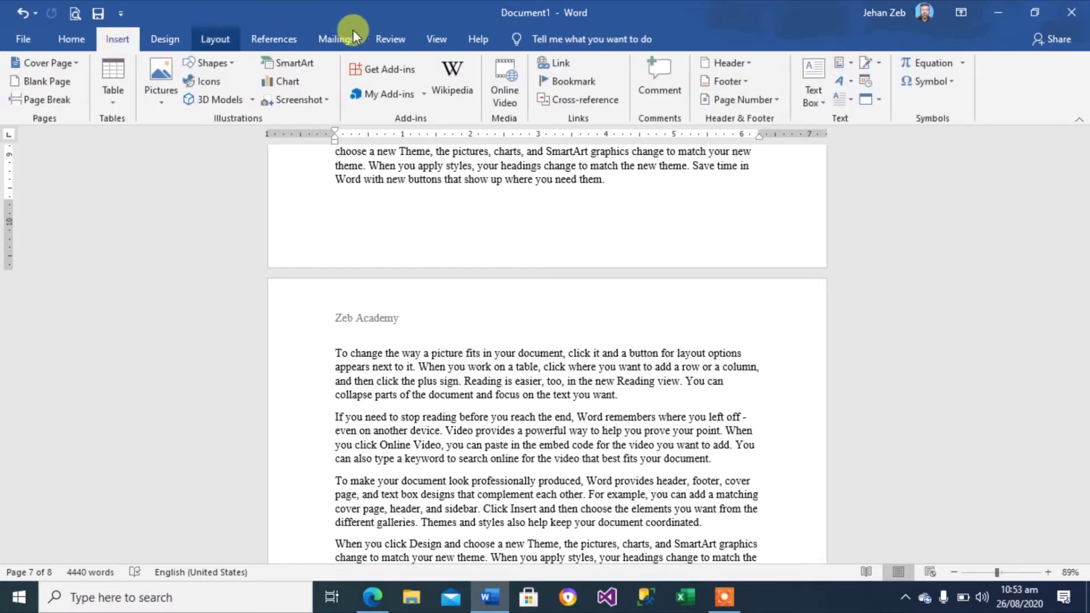
left_click(745, 83)
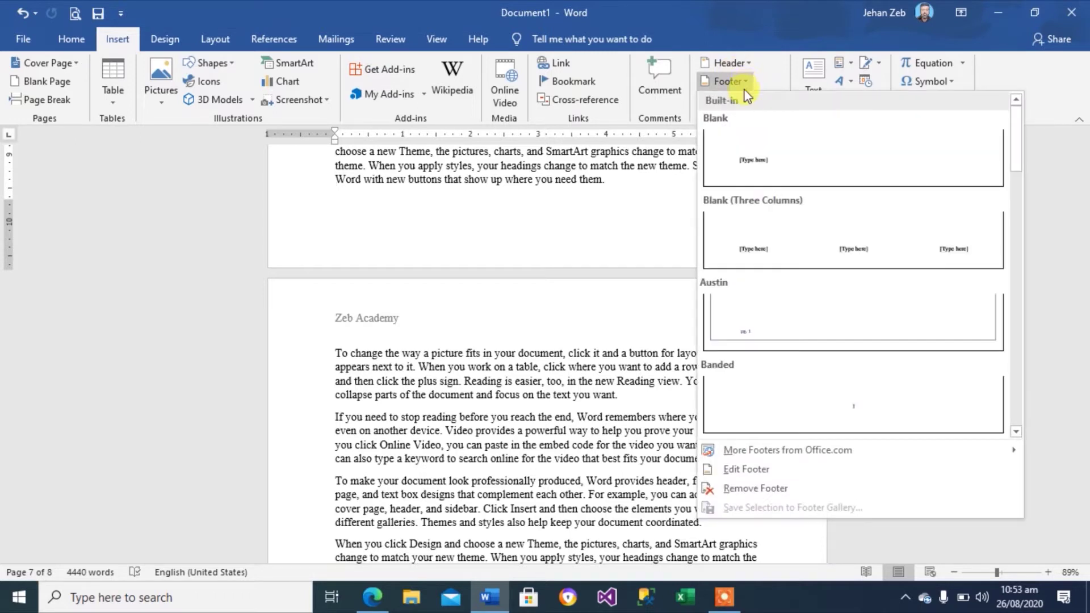
left_click(812, 237)
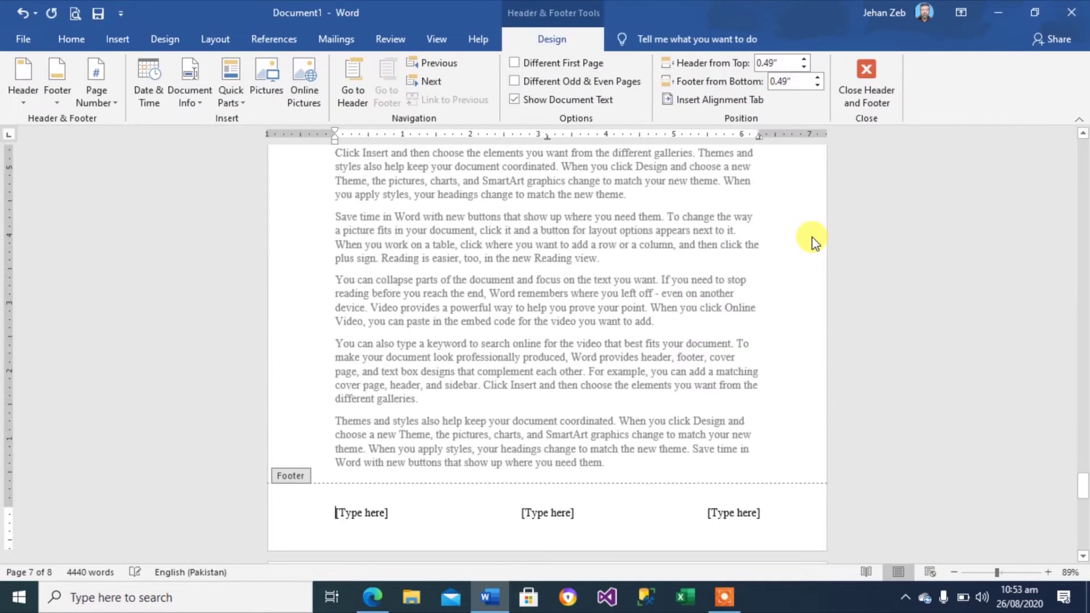
type("Paki")
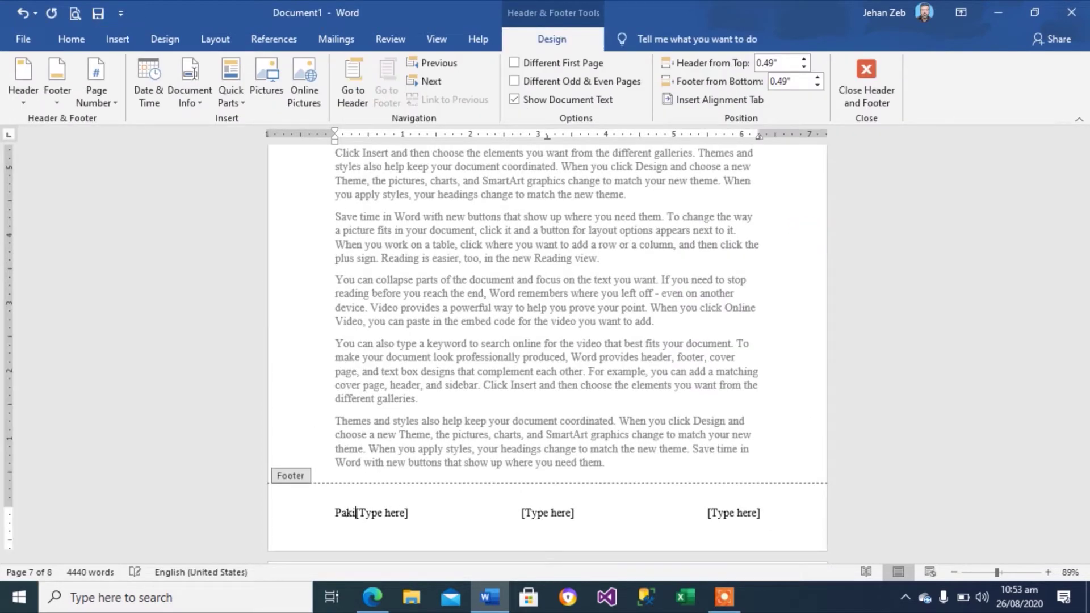
type("stan")
key("ctrl+shift+Right")
key("Delete")
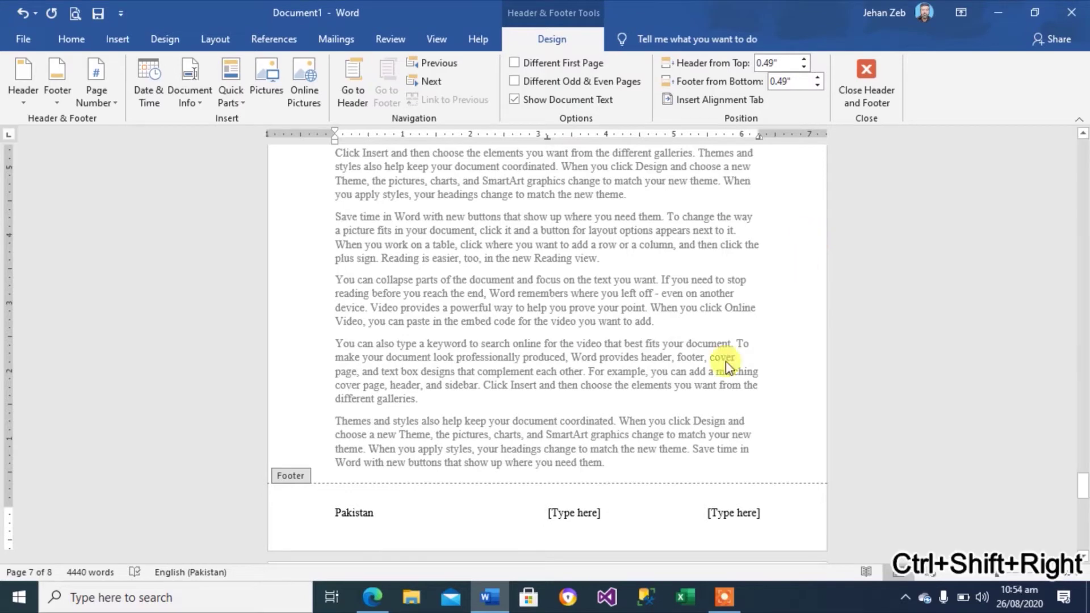
Fill the middle and right footer columns with 'Zeb Academy' and 'abc', then close the footer
left_click(568, 513)
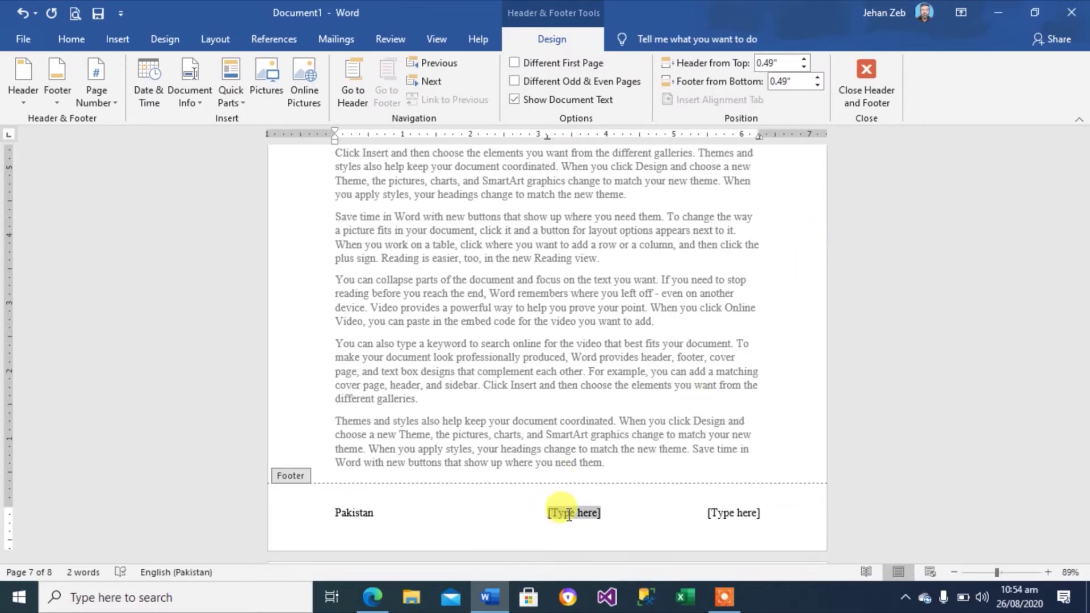
type("Zeb Academy")
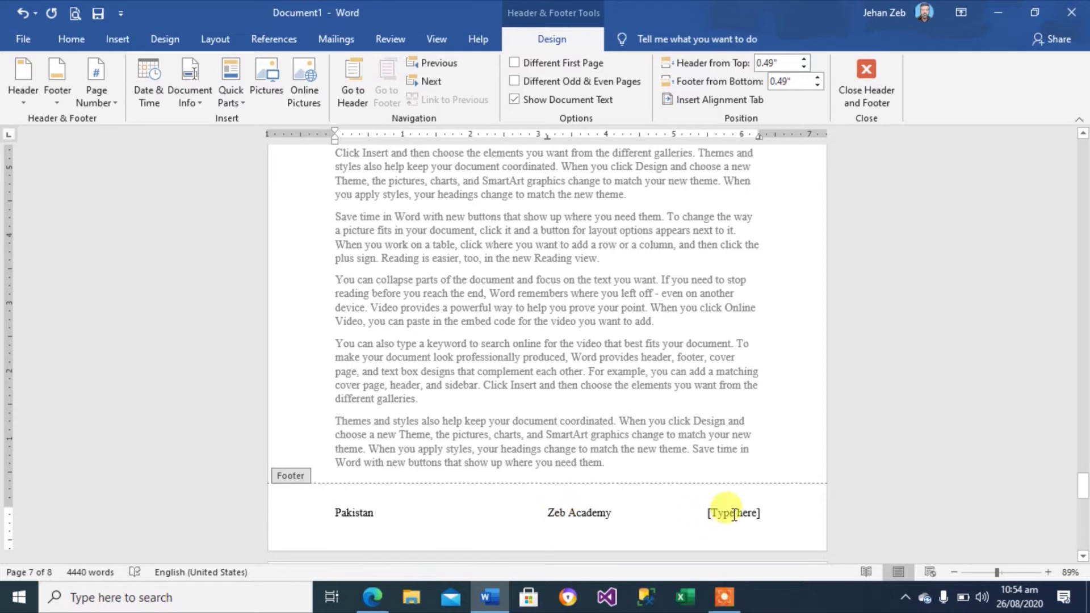
left_click(733, 514)
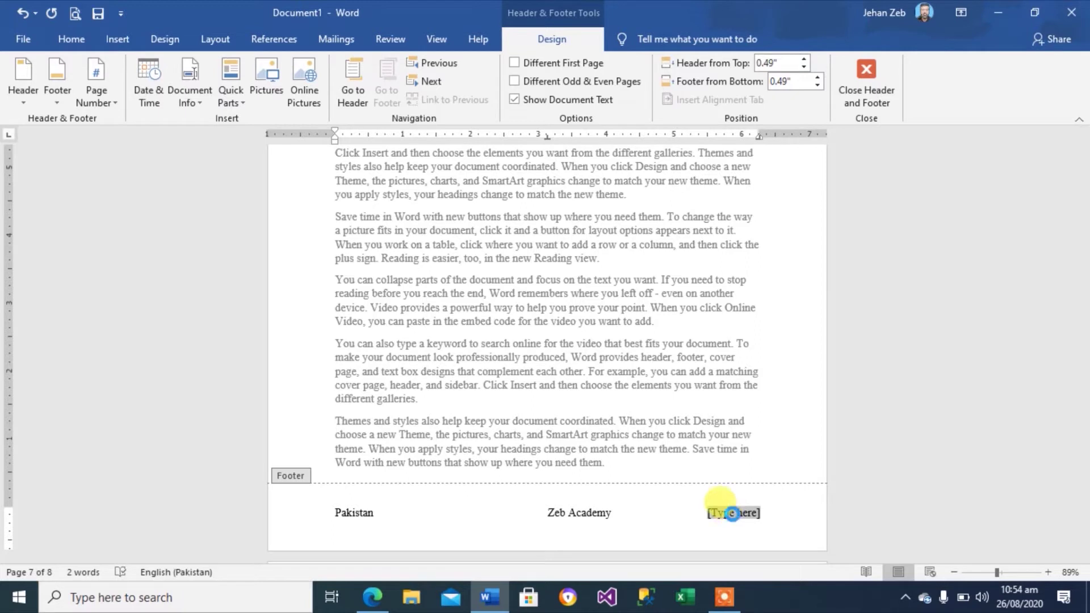
type("abc")
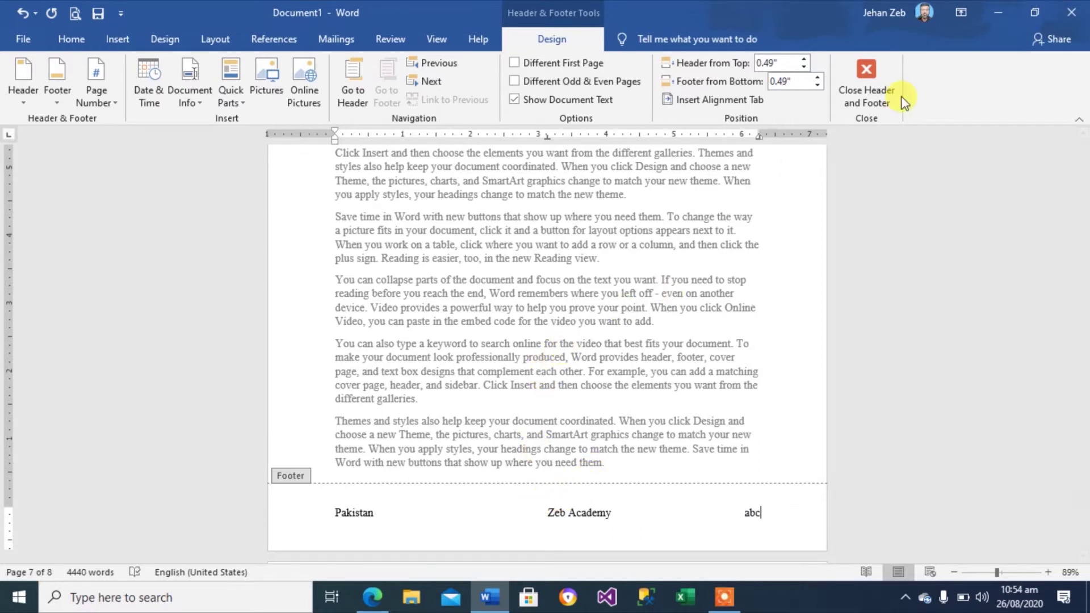
left_click(869, 76)
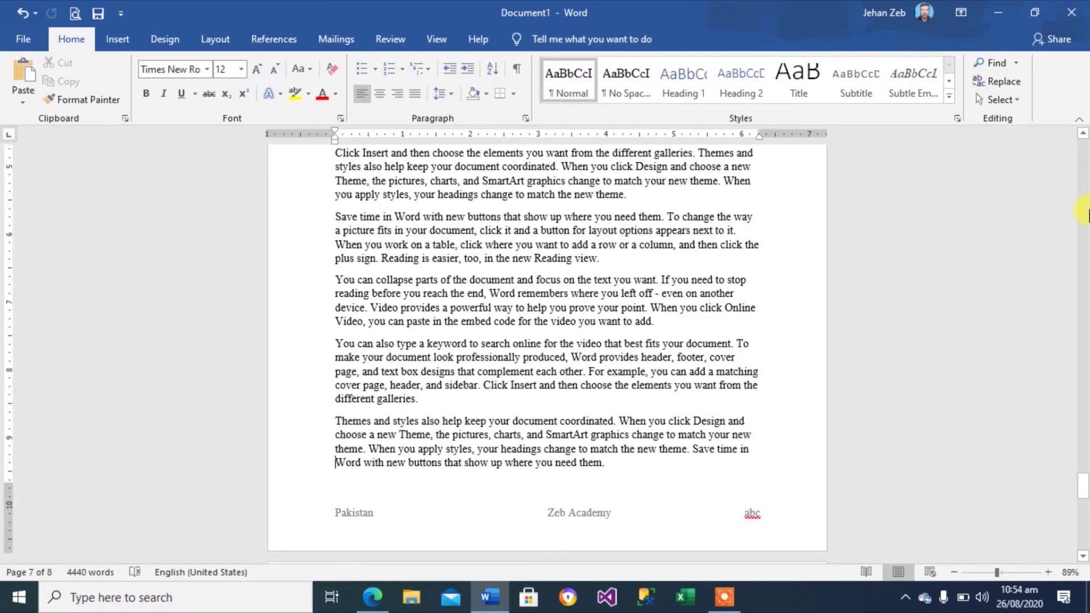
scroll(1084, 227, "up", 15)
scroll(1084, 216, "up", 15)
Scroll back to page 1, open its header area, then return to the body text
scroll(1085, 199, "up", 15)
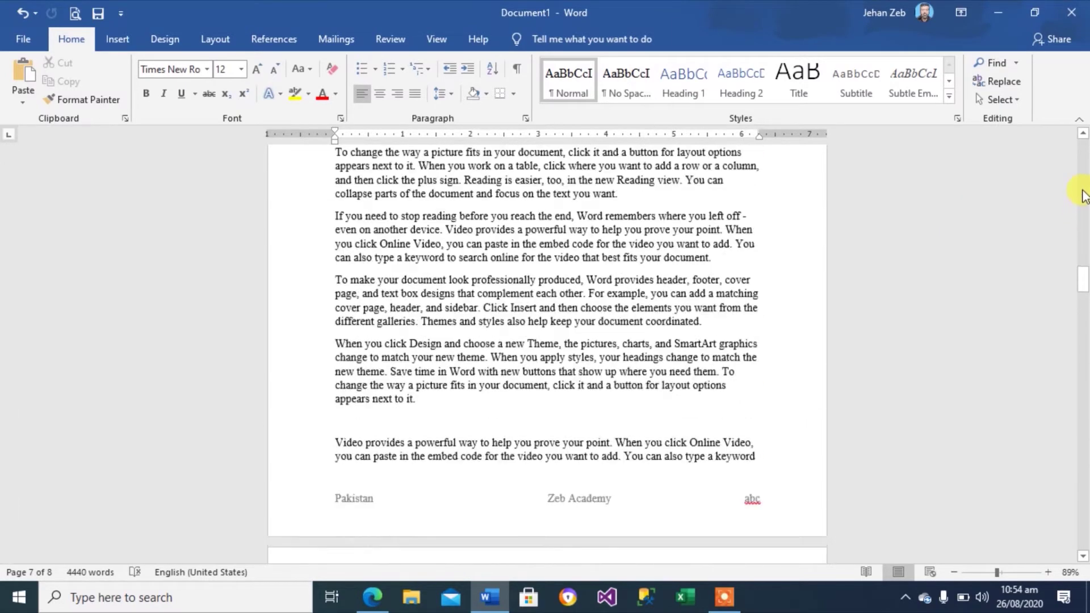
scroll(1084, 182, "up", 15)
scroll(1085, 180, "up", 15)
left_click_drag(1085, 170, 1081, 147)
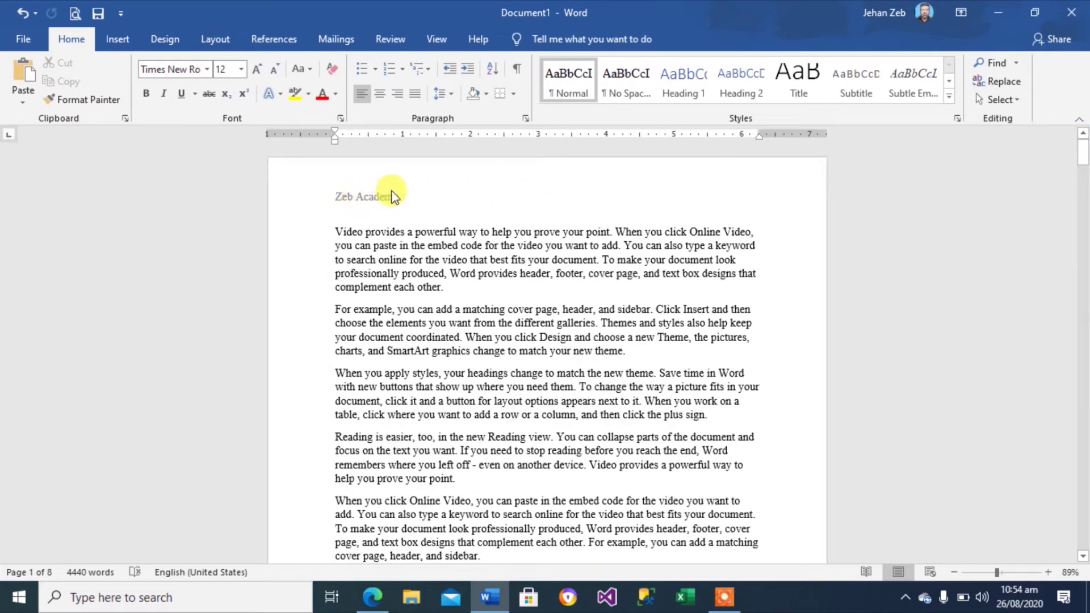
double_click(465, 190)
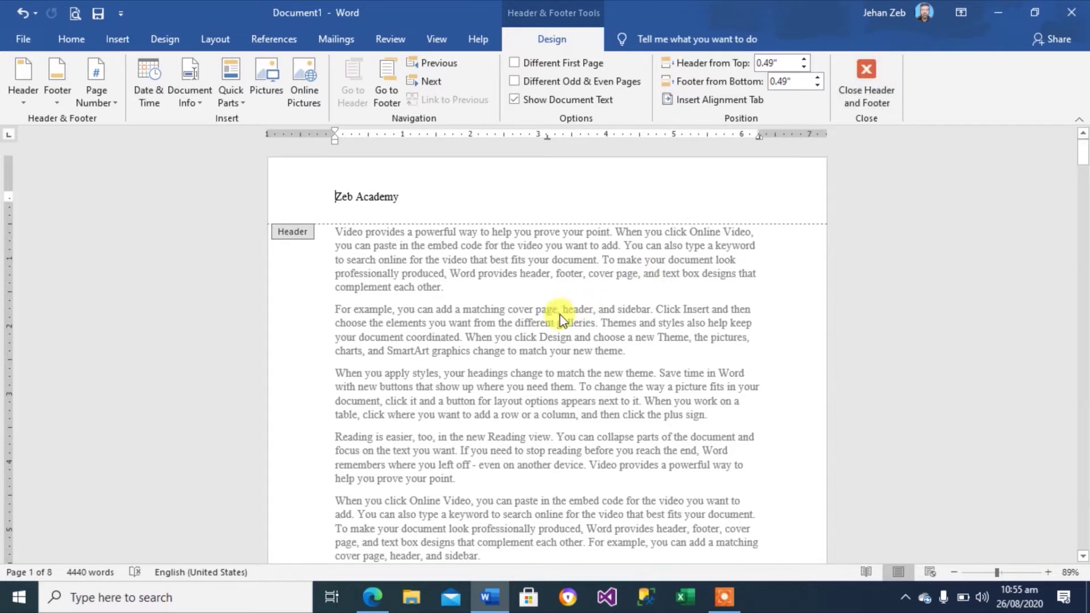
double_click(523, 321)
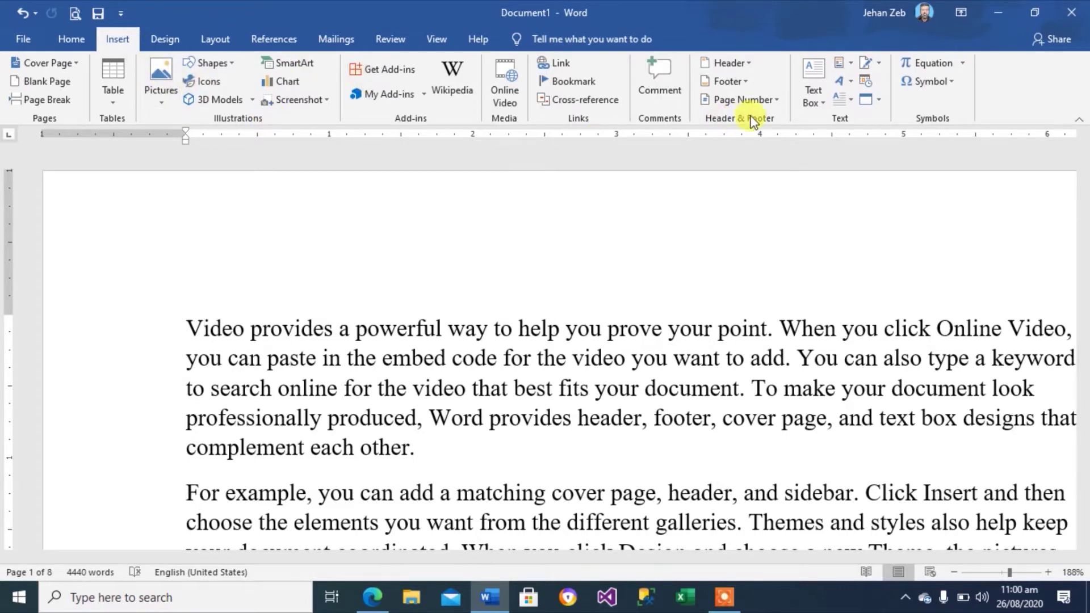
Add Plain Number 2 page numbers centred at the top of each page
left_click(772, 101)
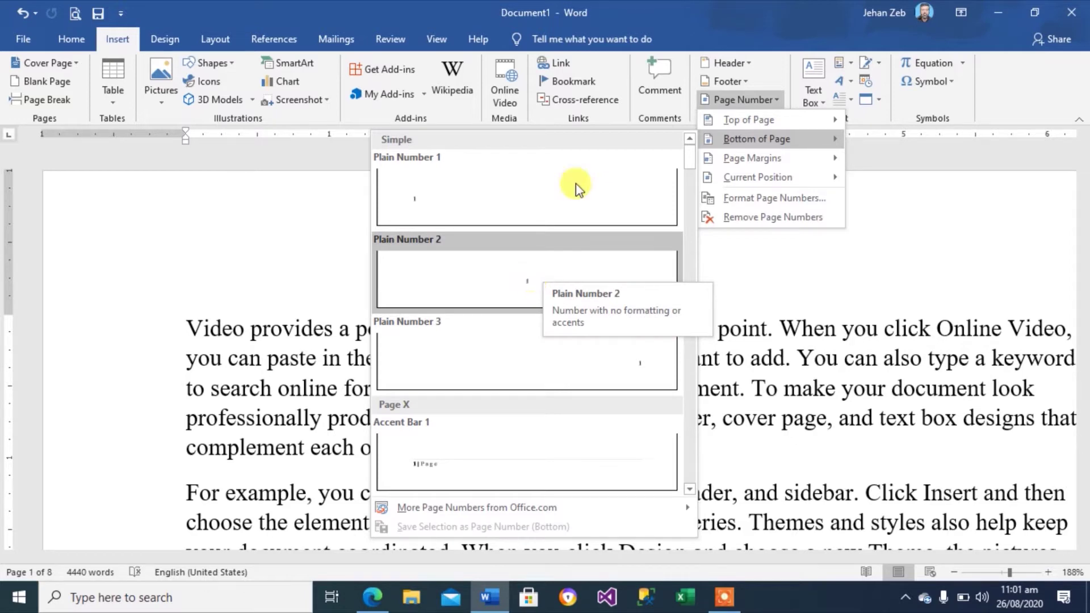
mouse_move(748, 120)
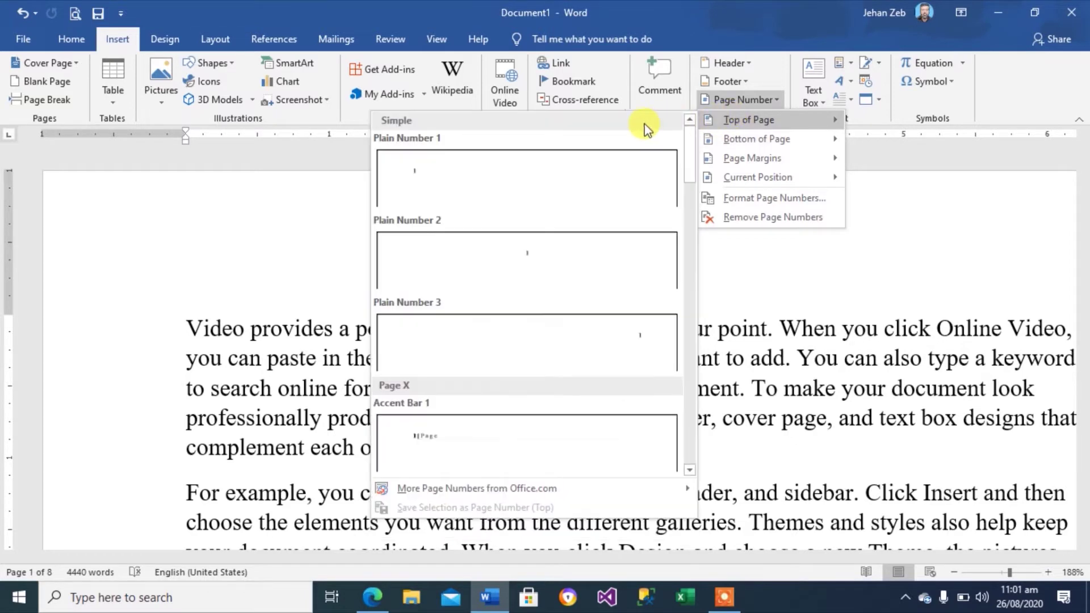
left_click(528, 263)
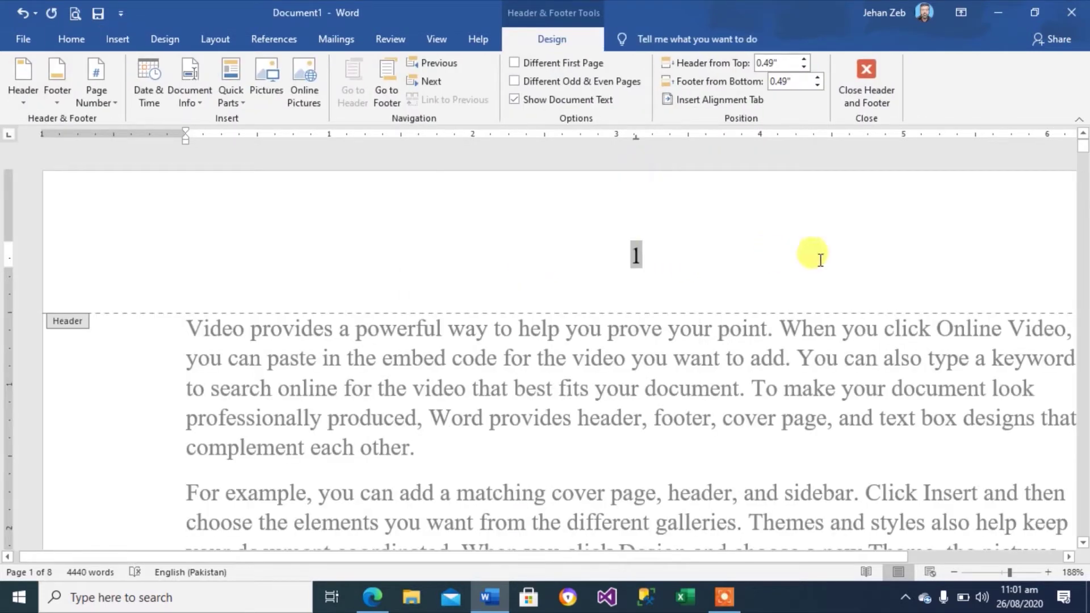
left_click_drag(1085, 155, 1083, 334)
Close header and footer editing and scroll to the top of the last page, 8
scroll(1083, 340, "down", 2)
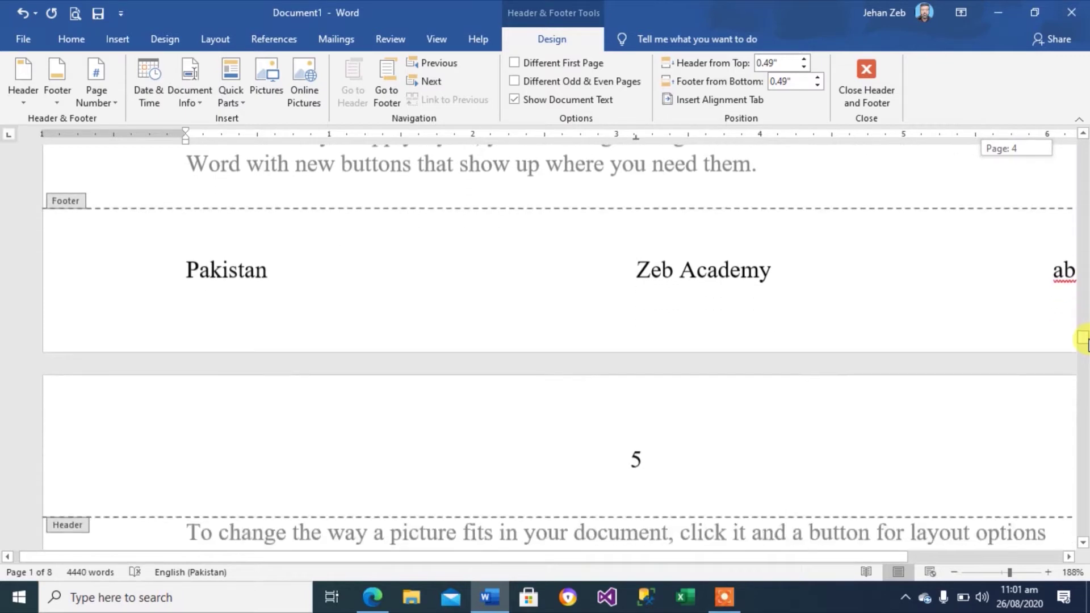
scroll(1022, 341, "down", 1)
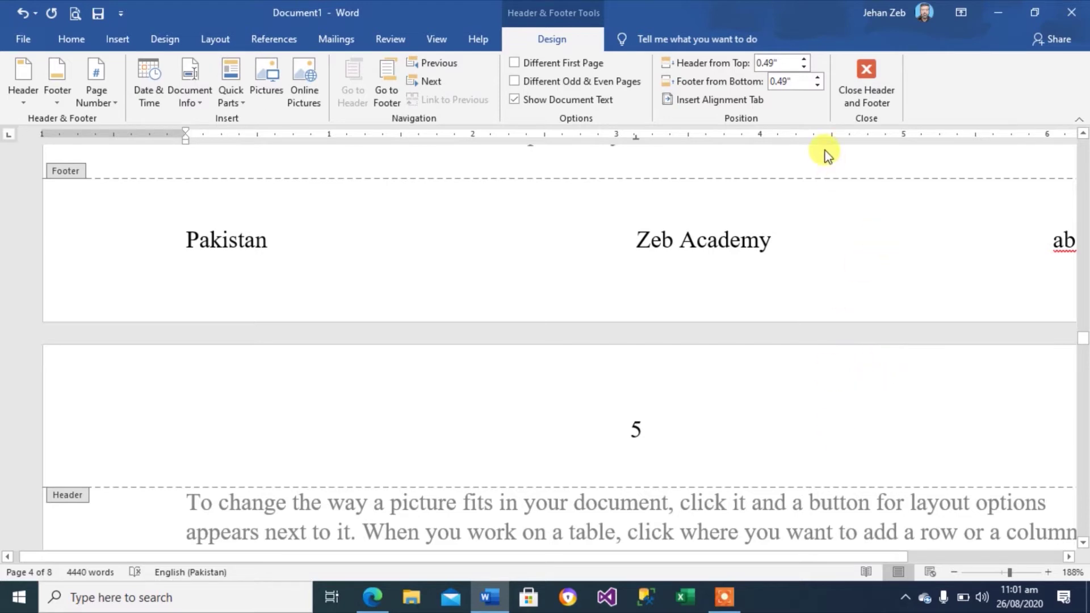
left_click(858, 74)
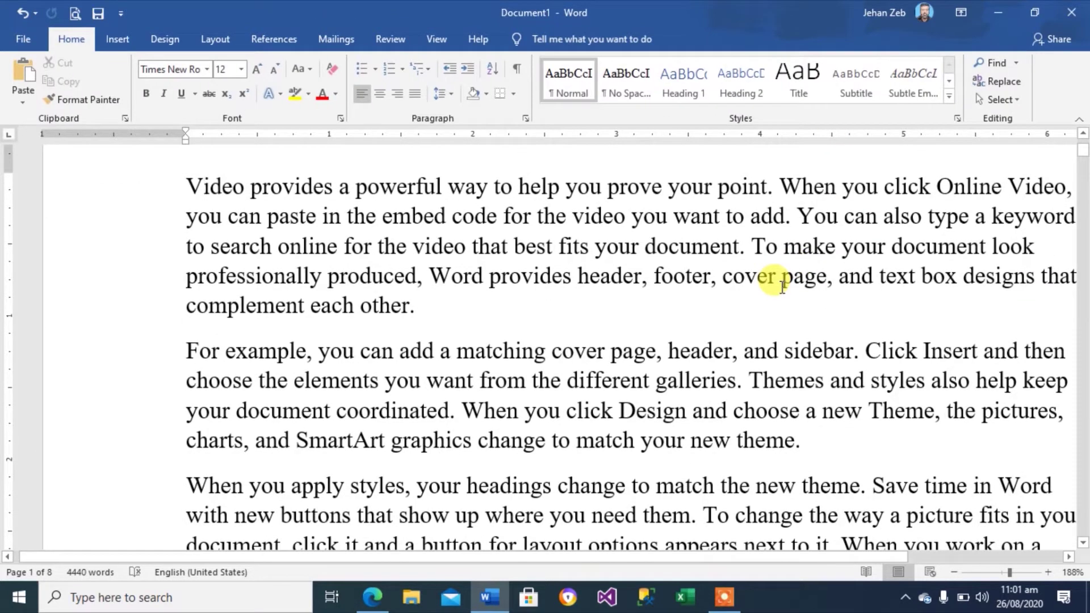
key("ctrl+End")
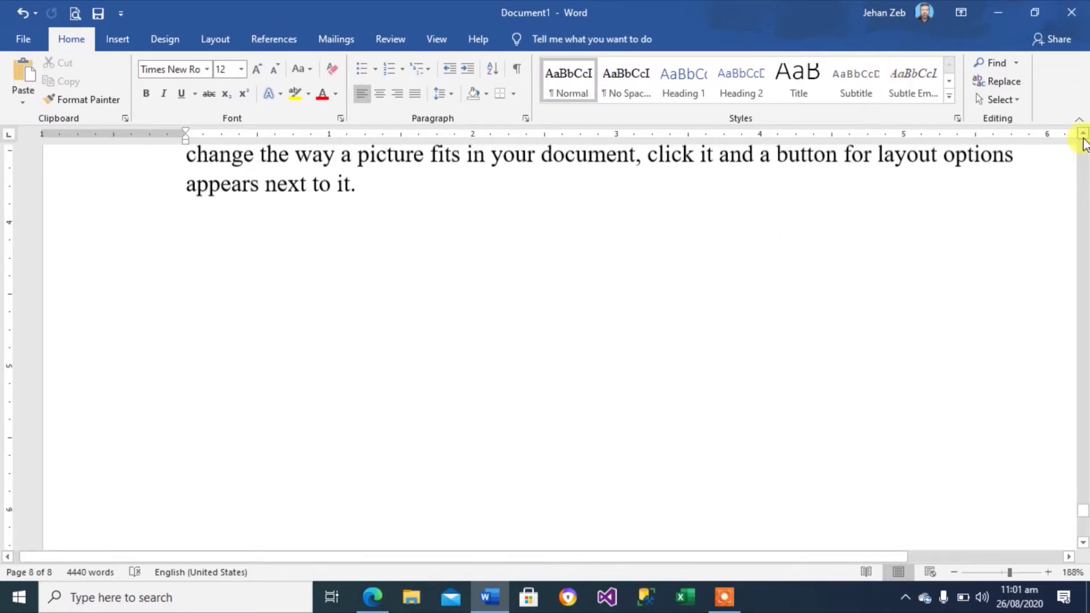
scroll(1084, 146, "up", 1)
scroll(1084, 145, "up", 1)
scroll(1084, 143, "up", 1)
scroll(1084, 143, "up", 1)
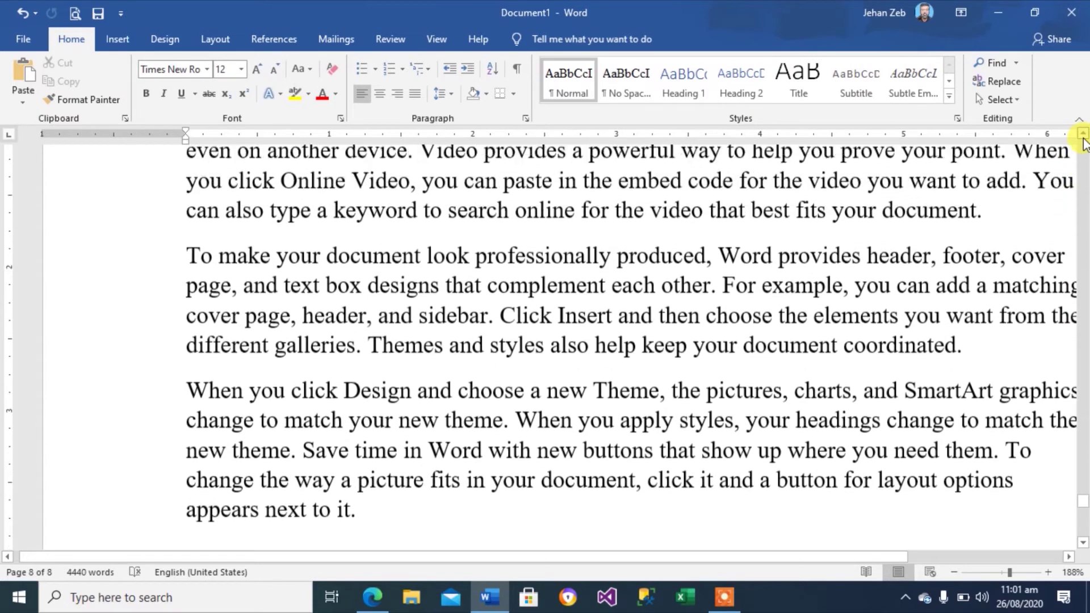
scroll(1084, 143, "up", 1)
scroll(1085, 143, "up", 1)
scroll(1084, 143, "up", 1)
scroll(1084, 143, "up", 1)
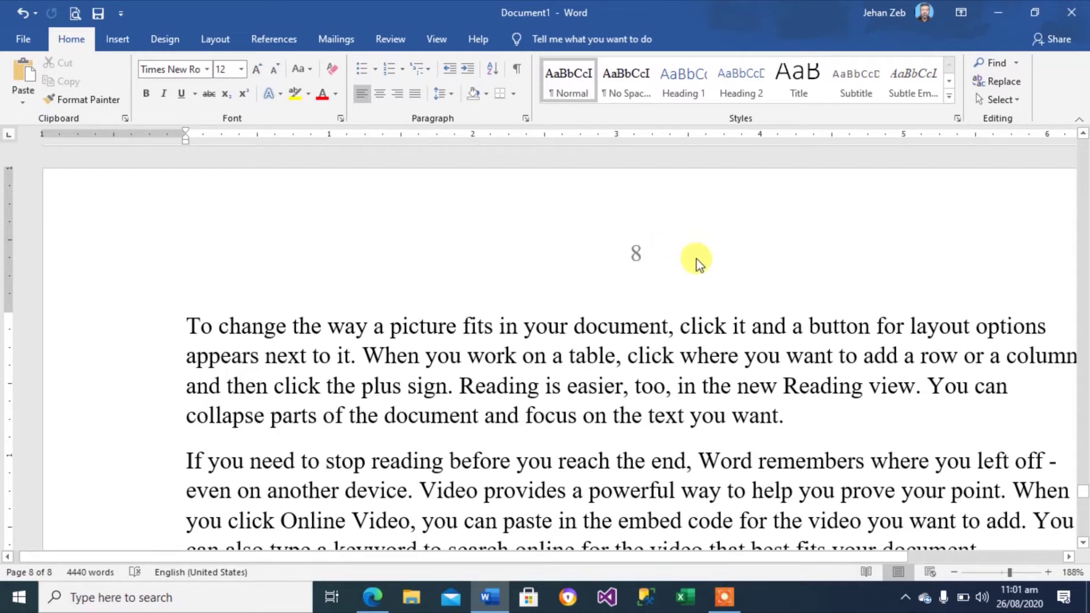
left_click(117, 40)
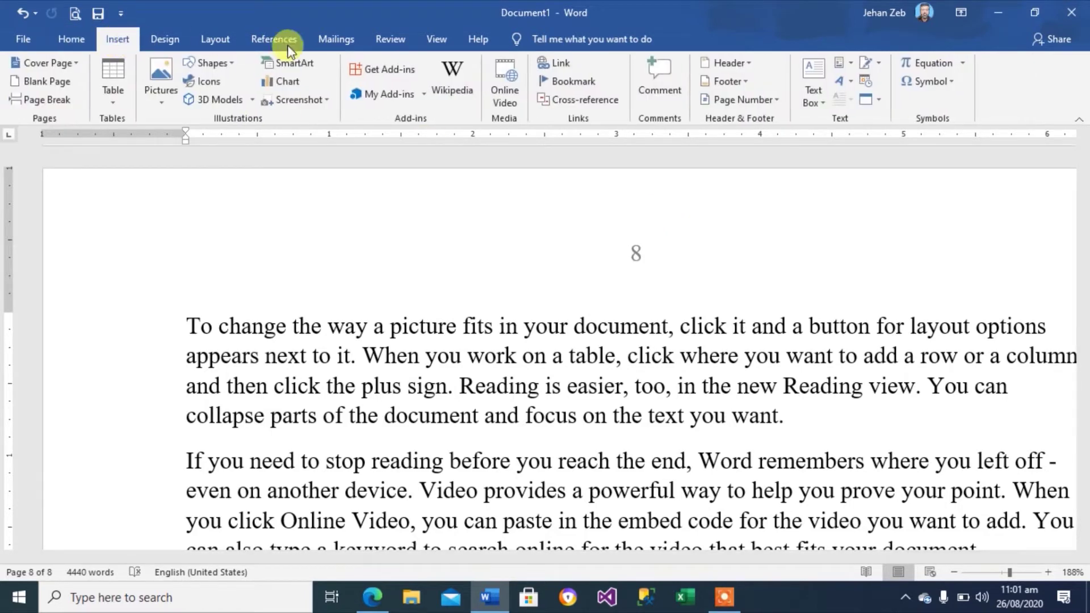
Add a Vertical, Left page-margin page number, close the header, and return to page 1
left_click(779, 102)
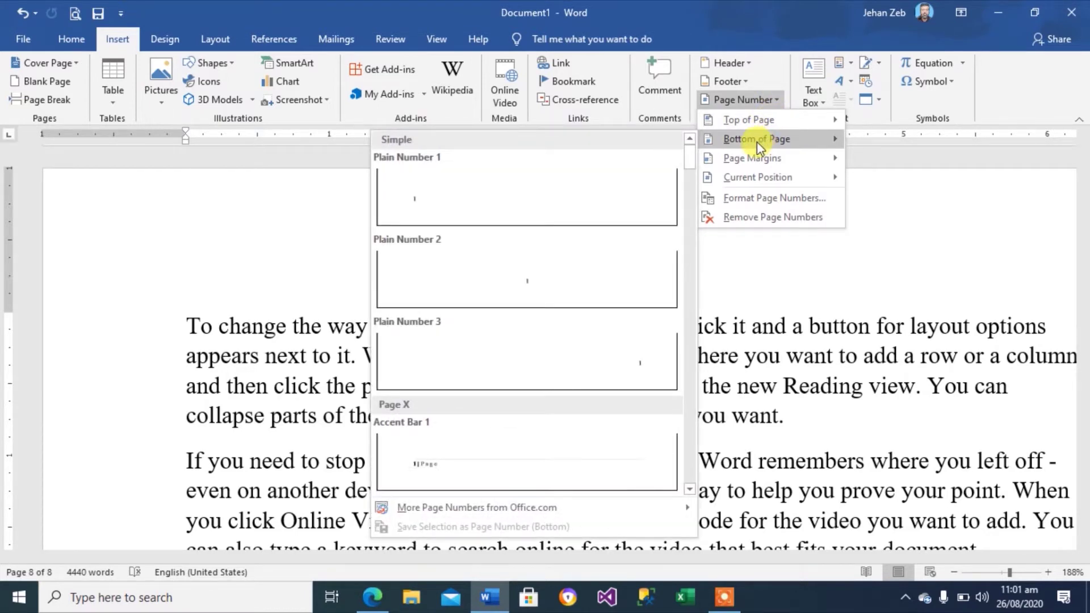
mouse_move(752, 157)
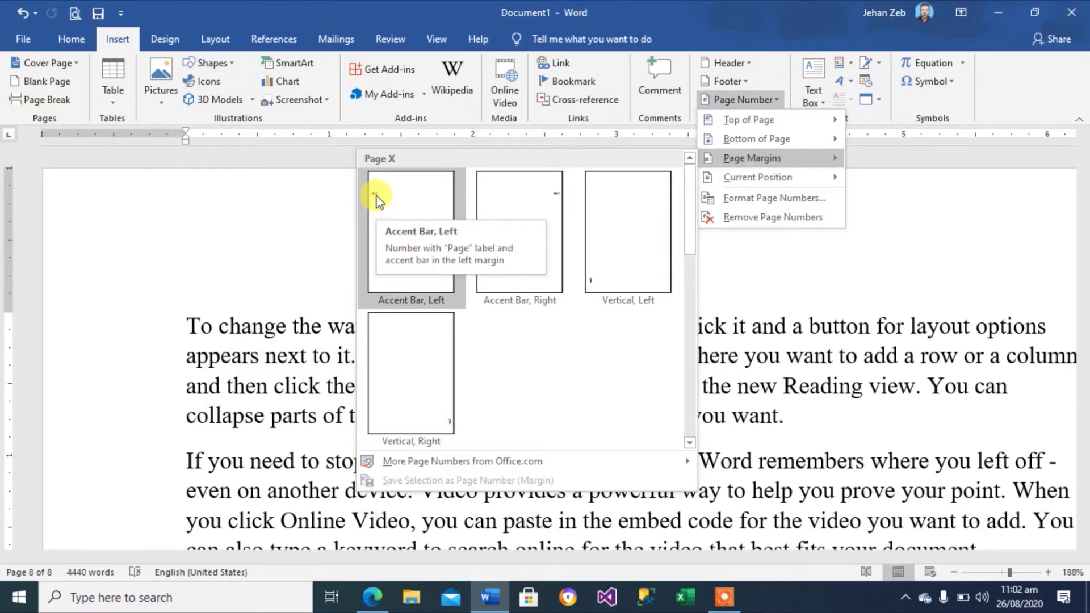
left_click(595, 281)
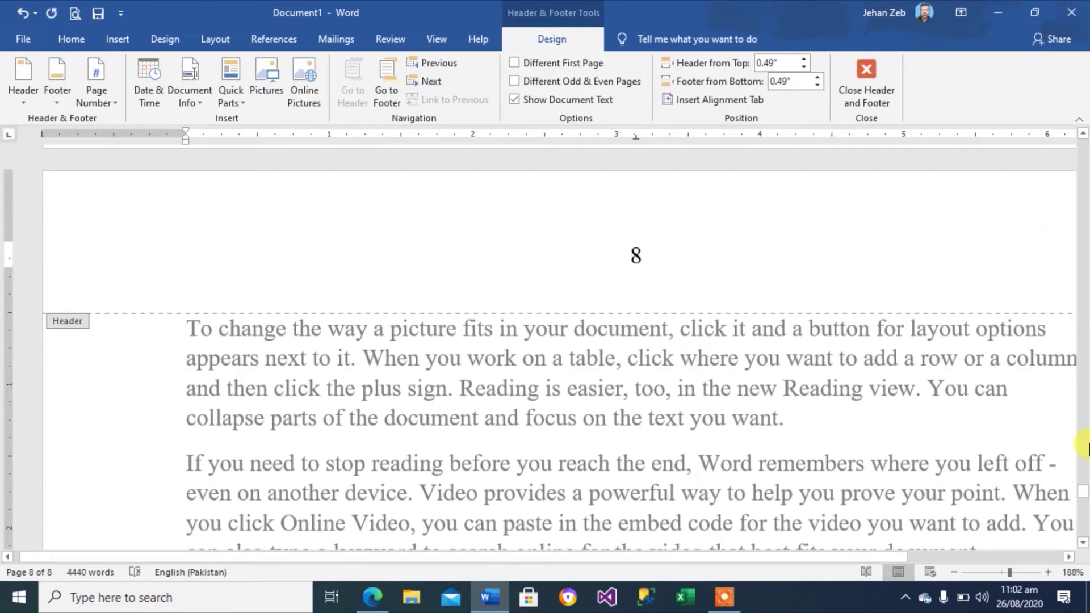
left_click_drag(1084, 491, 1084, 539)
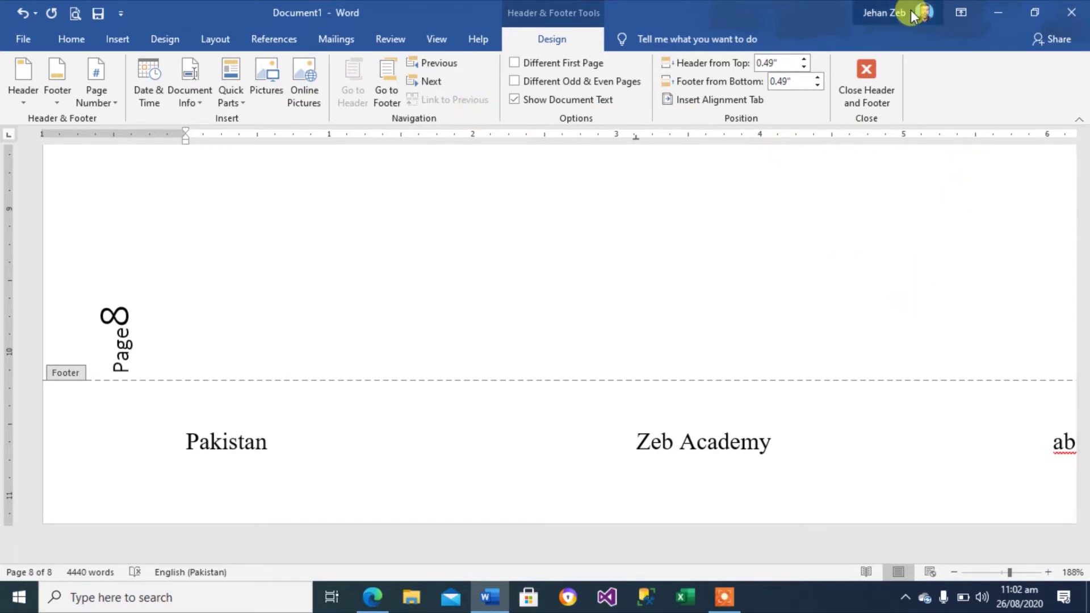
left_click(877, 60)
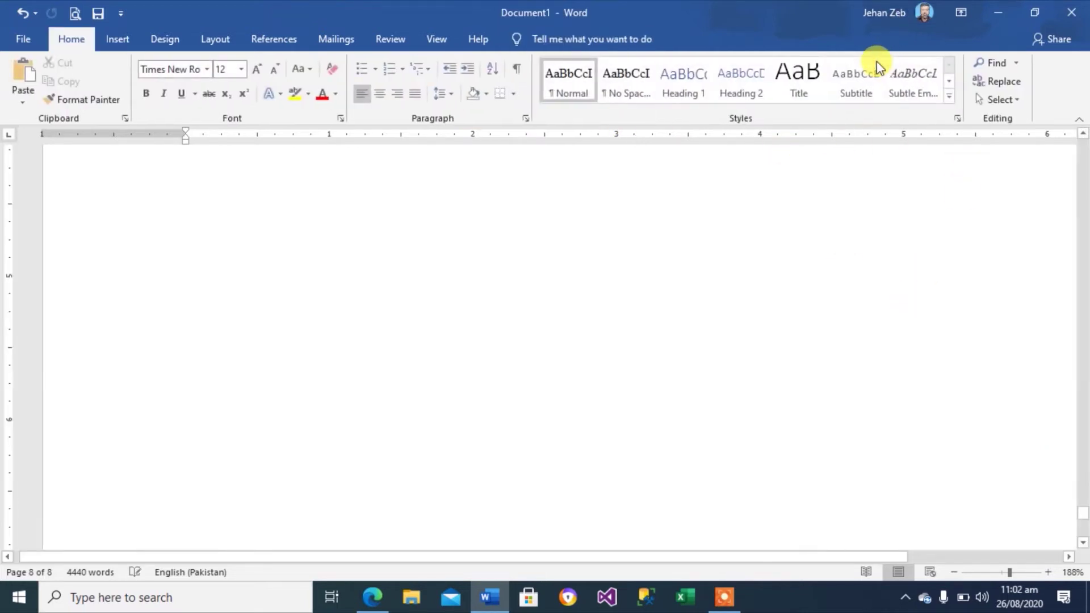
key("ctrl+Home")
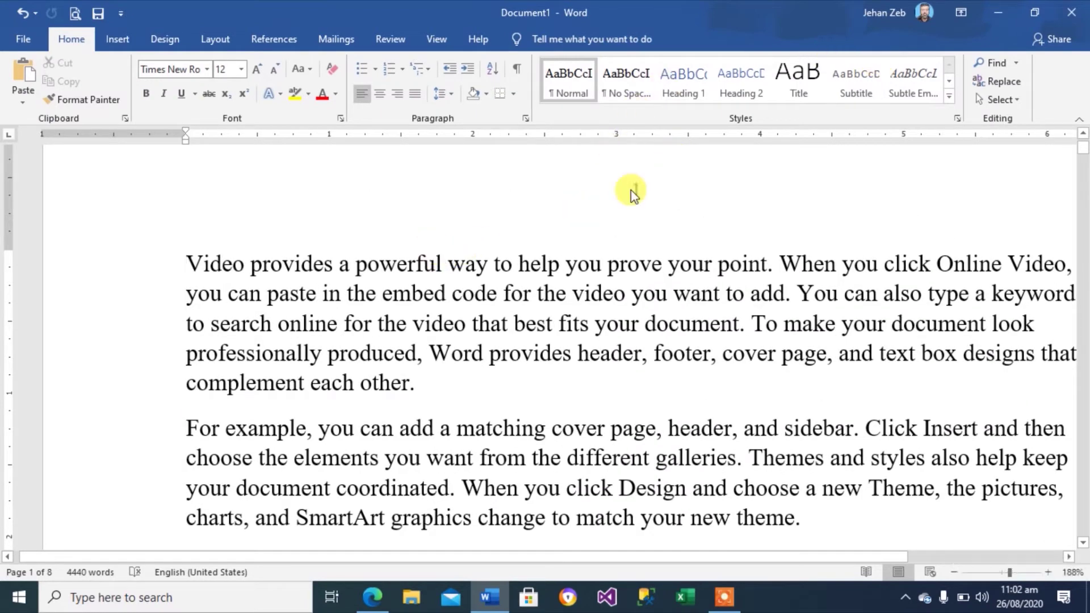
Change the page number format to Roman numerals 'I, II, III, ...' in the Page Number Format dialog
key("Right")
key("Right")
key("Right")
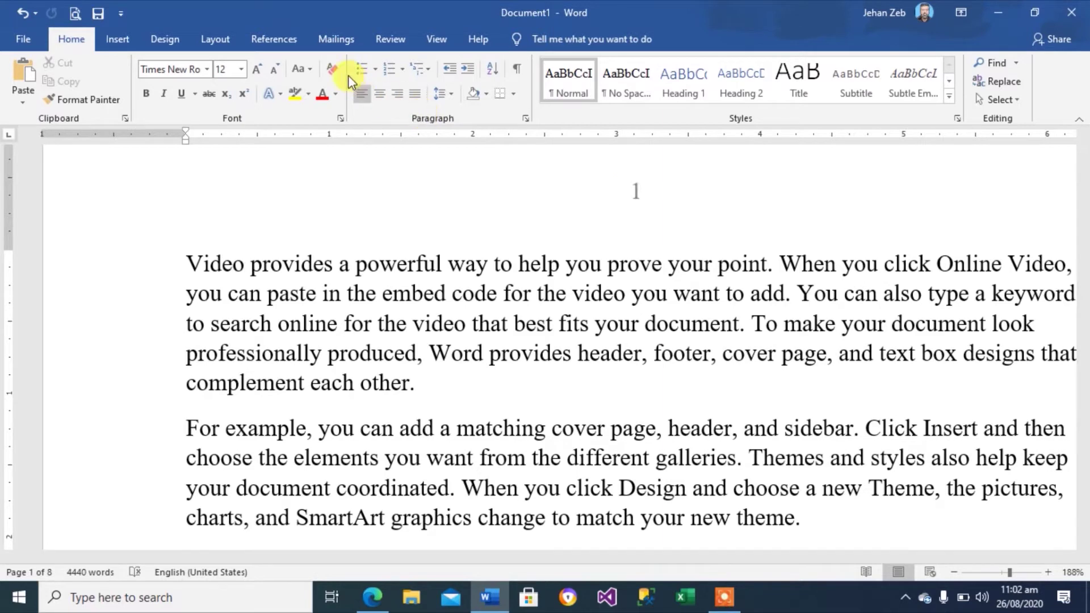
left_click(119, 38)
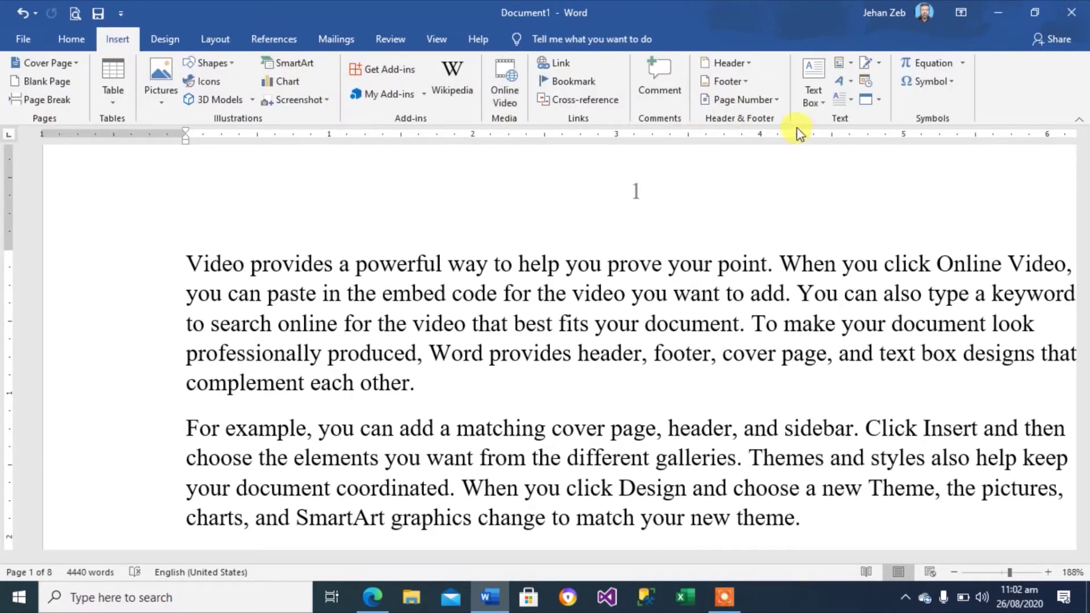
left_click(776, 102)
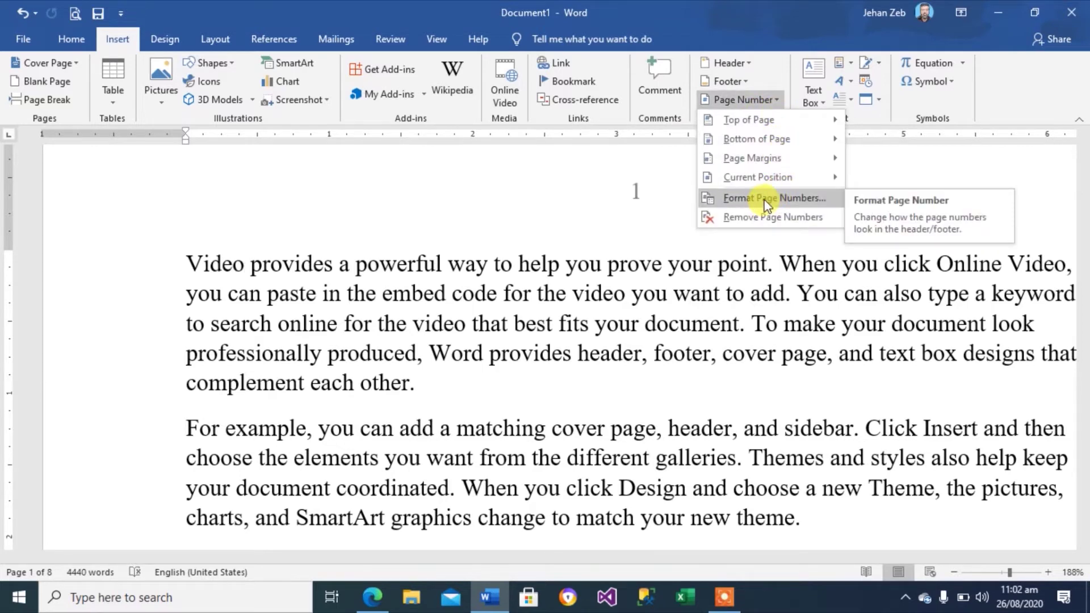
left_click(818, 200)
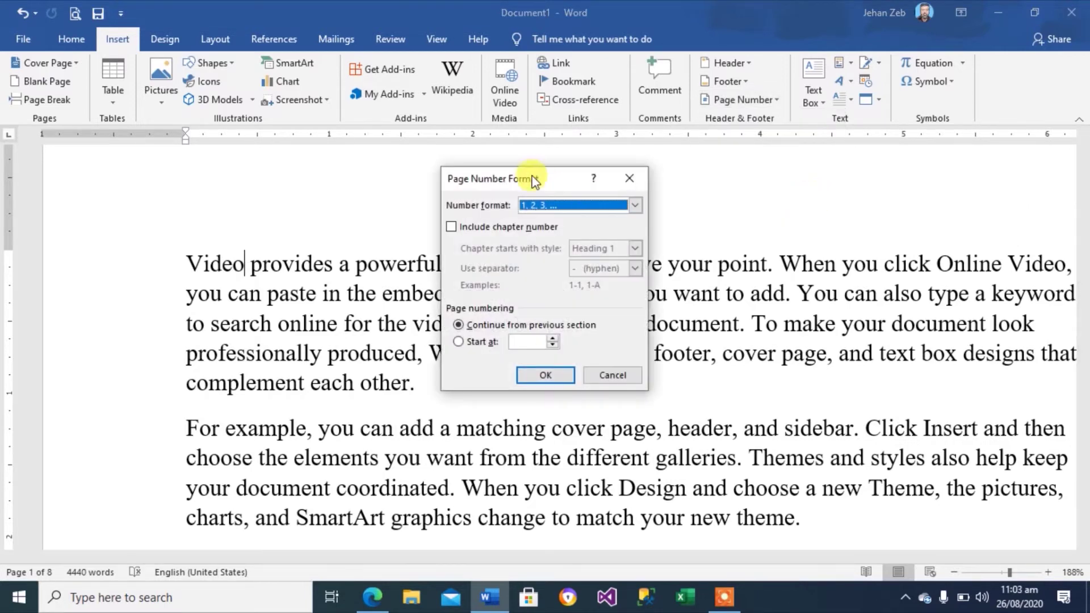
mouse_move(526, 174)
left_mouse_down()
mouse_move(563, 259)
mouse_move(537, 265)
left_mouse_up()
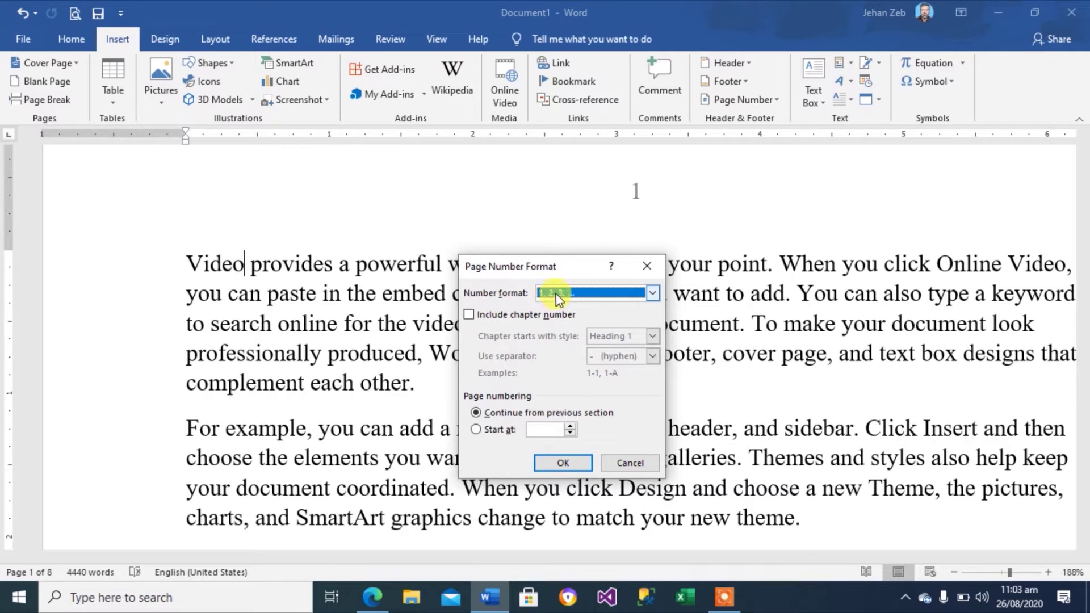
left_click(654, 293)
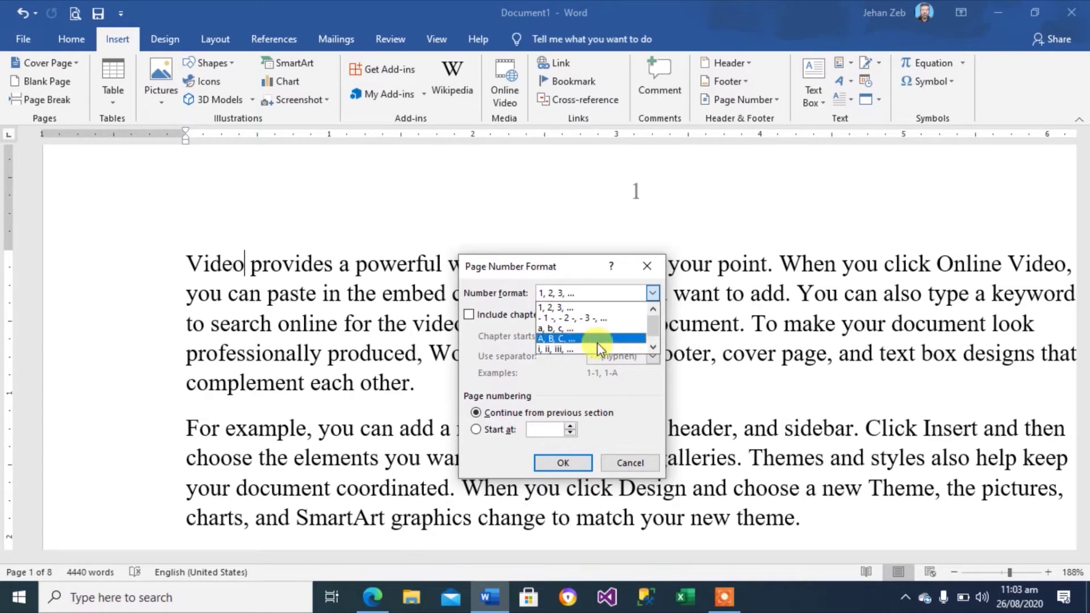
left_click(653, 348)
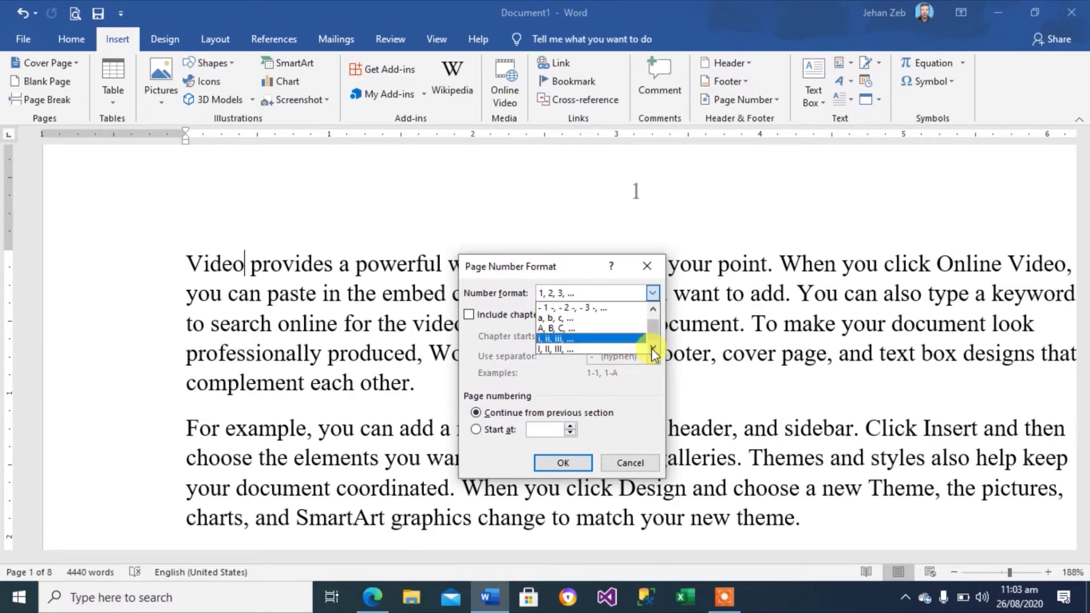
left_click(566, 348)
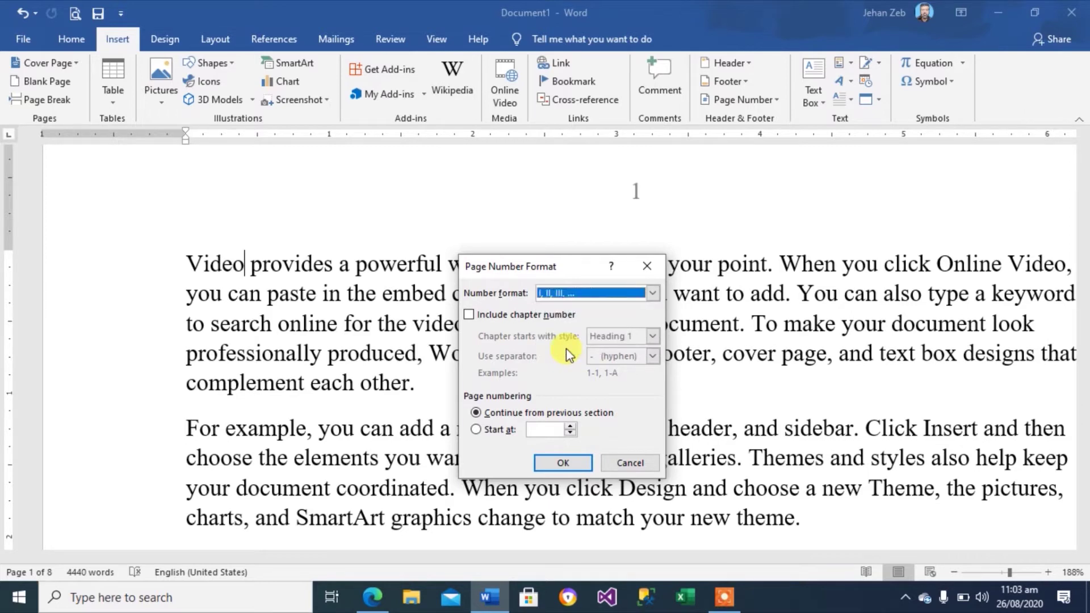
left_click(559, 464)
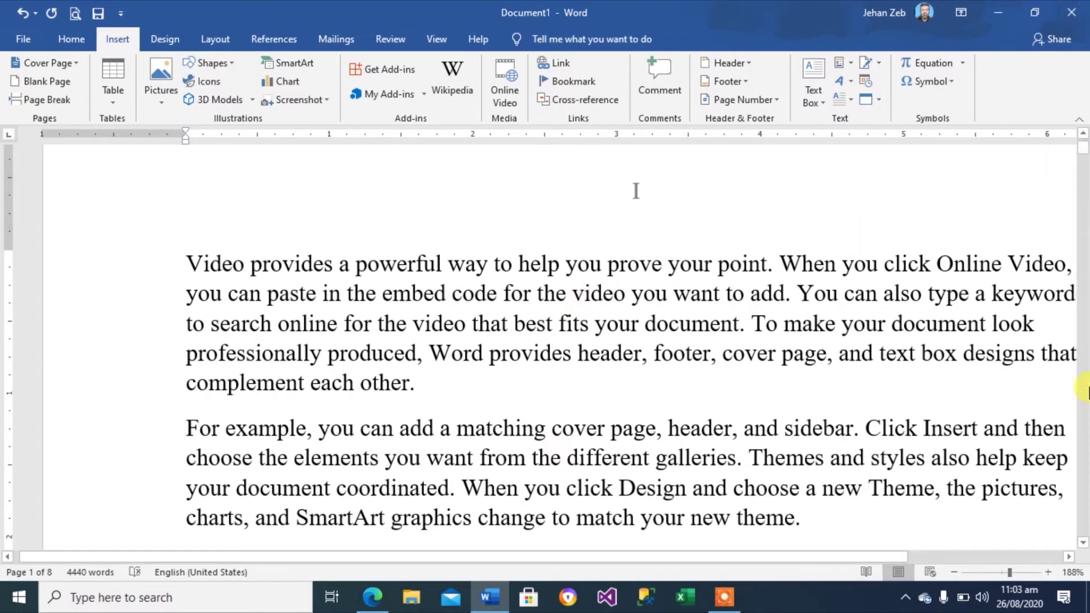
scroll(1084, 545, "down", 5)
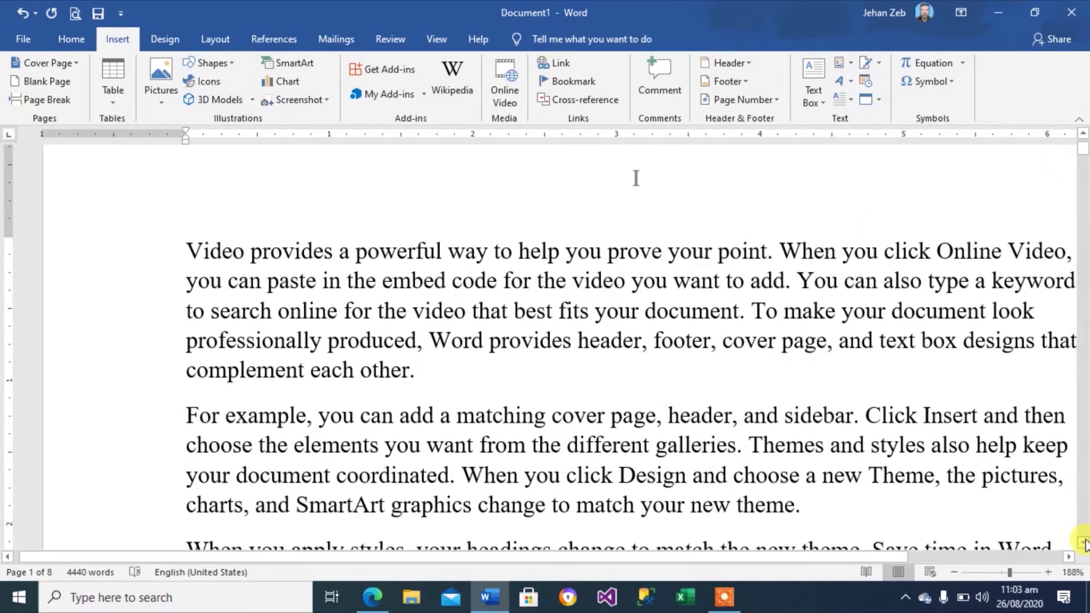
scroll(1085, 545, "down", 2)
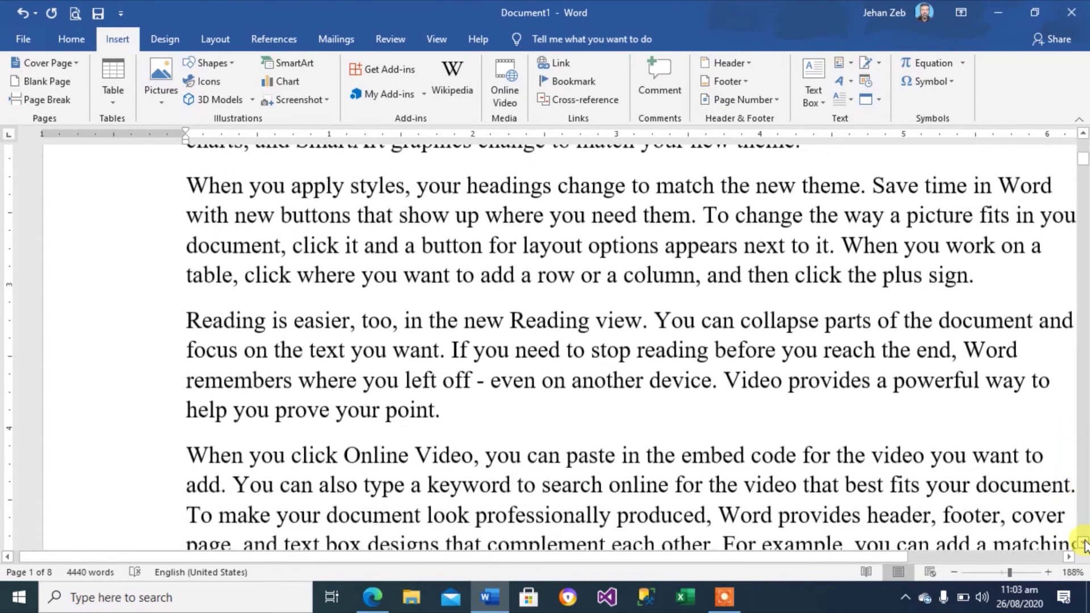
scroll(1084, 545, "down", 2)
scroll(1084, 545, "down", 2)
scroll(1085, 545, "down", 2)
scroll(1085, 546, "down", 2)
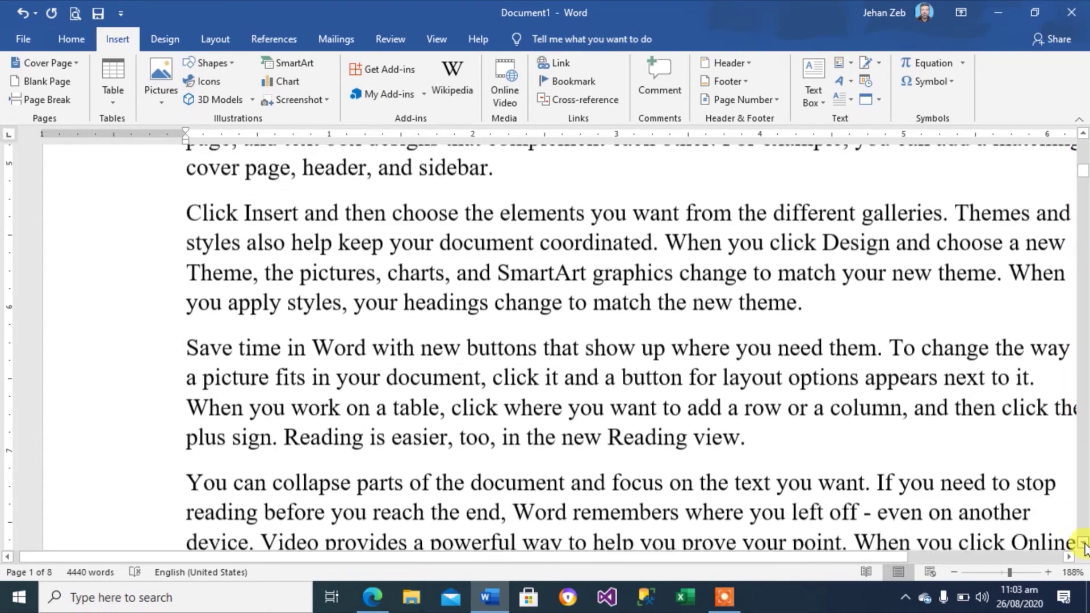
scroll(1084, 546, "down", 2)
scroll(1084, 546, "down", 2)
scroll(1084, 546, "down", 2)
scroll(1084, 546, "down", 2)
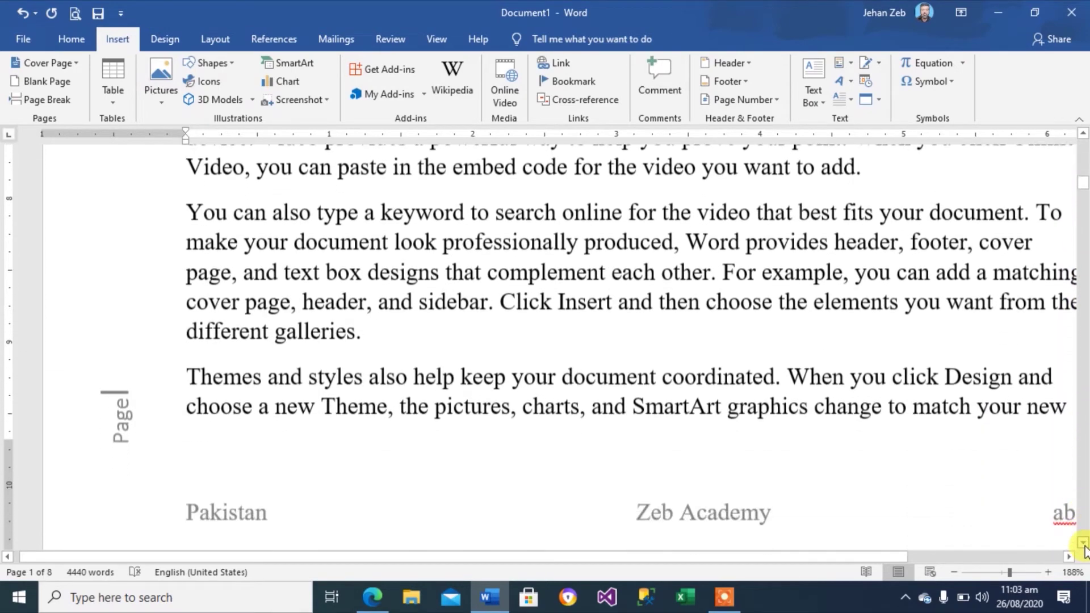
scroll(1084, 546, "down", 2)
scroll(1084, 546, "down", 2)
scroll(1085, 546, "down", 2)
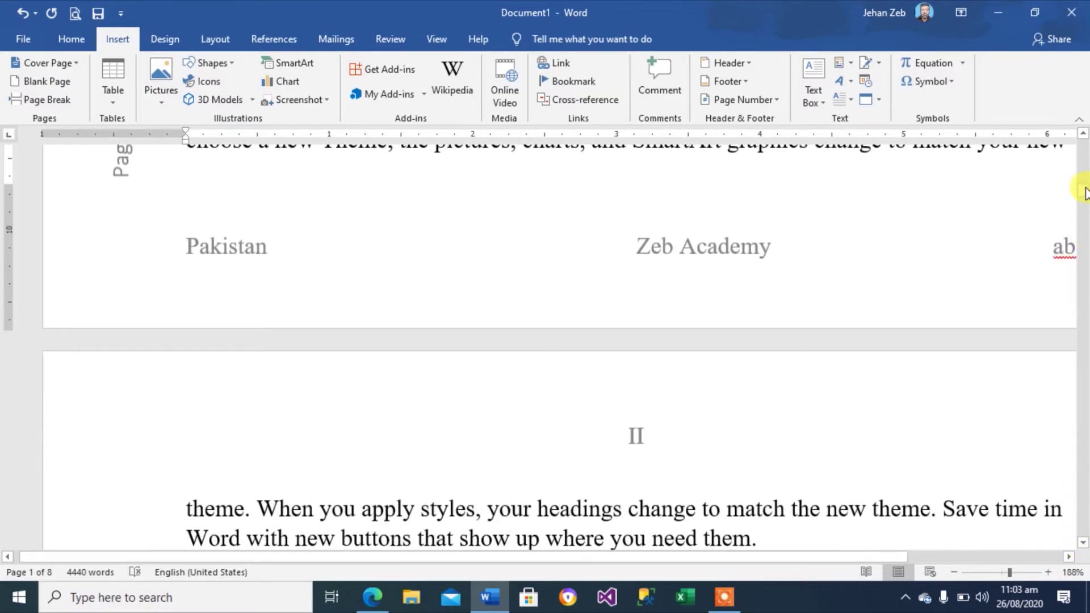
mouse_move(1084, 193)
left_mouse_down()
mouse_move(1084, 241)
mouse_move(1084, 148)
left_mouse_up()
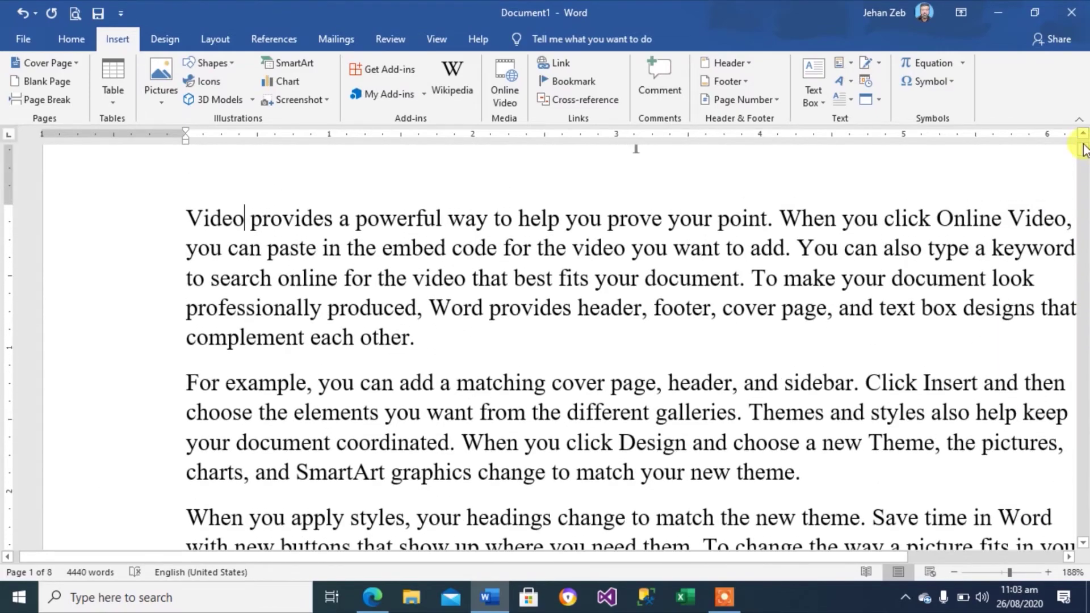
Remove the page numbers via Insert > Page Number and scroll back to the top of page 1
left_click(778, 102)
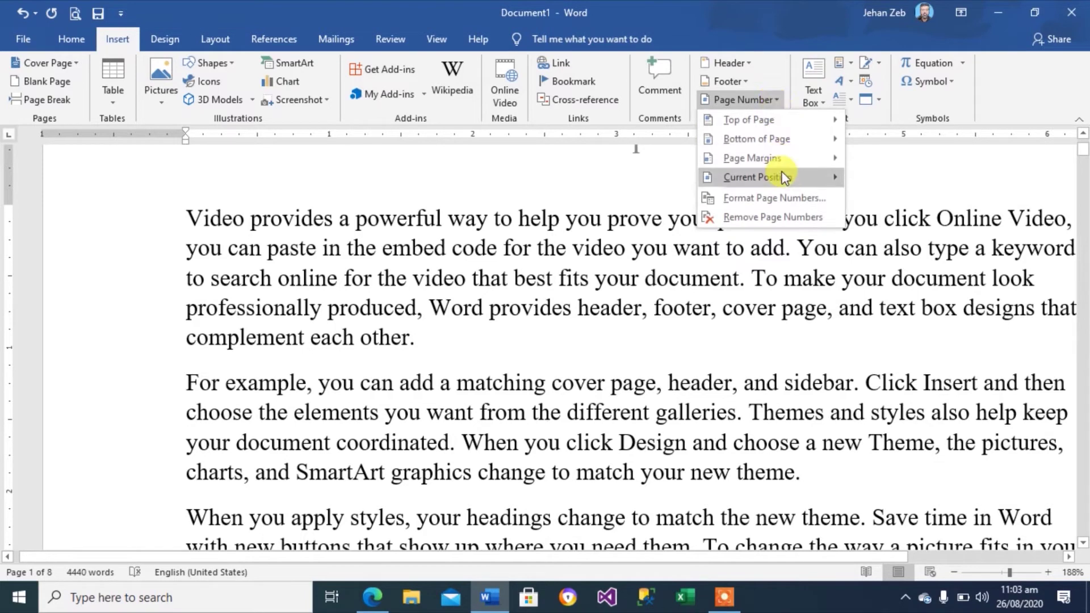
left_click(779, 216)
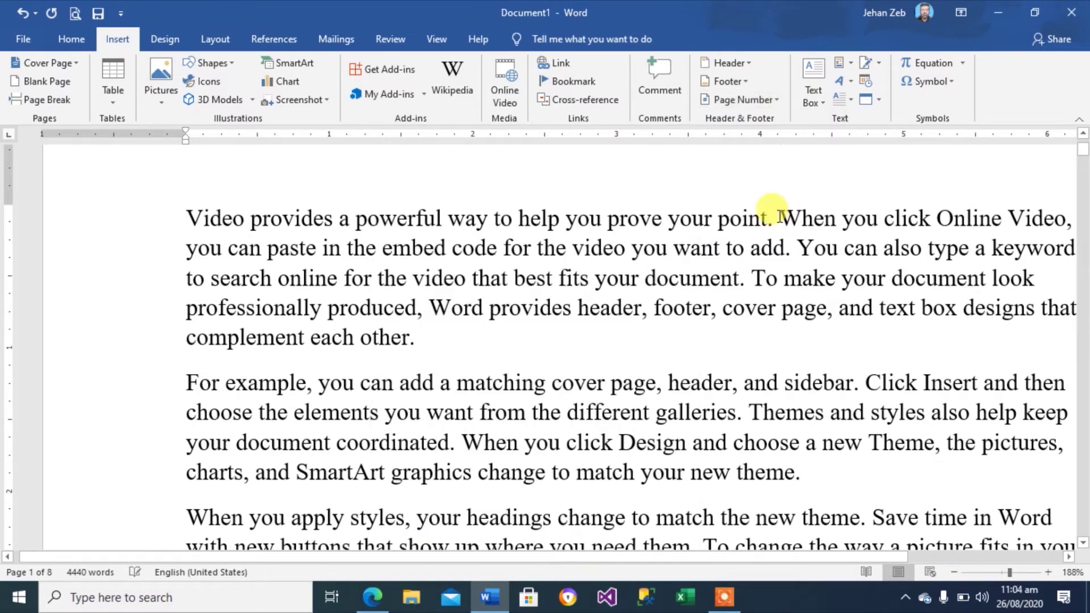
left_click(1083, 134)
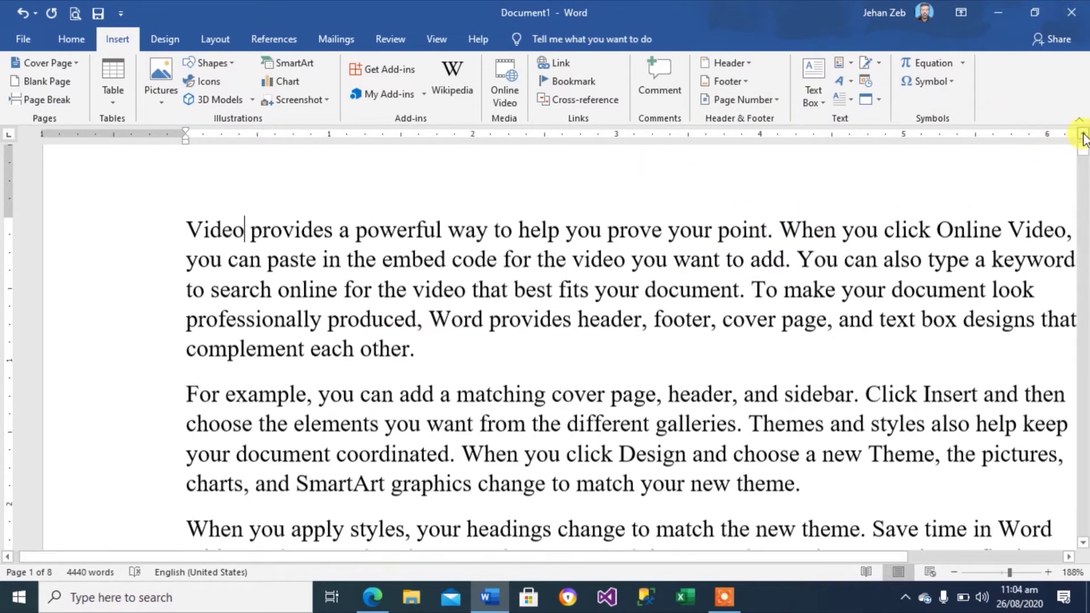
left_click(1083, 137)
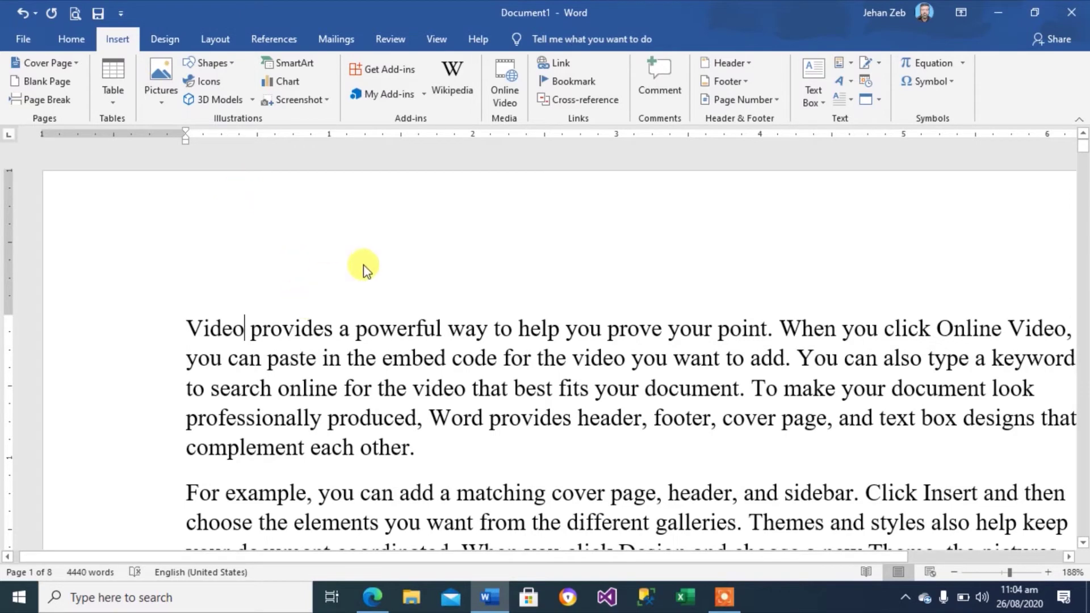
Open the page 1 header and enter 'Zeb Academy' after a tab to centre it
double_click(349, 258)
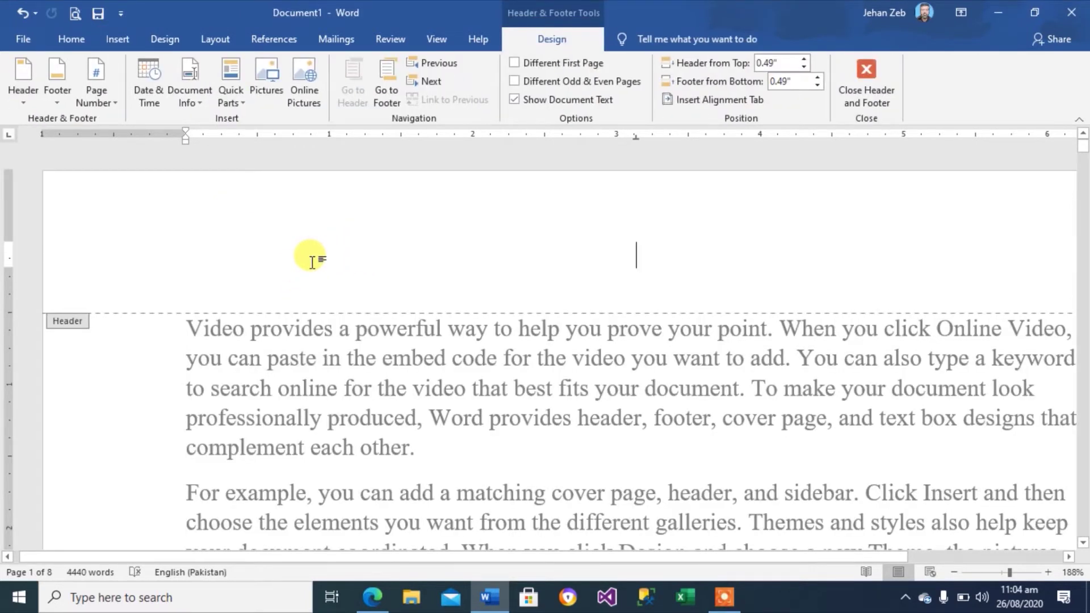
key("Tab")
type("Zeb ")
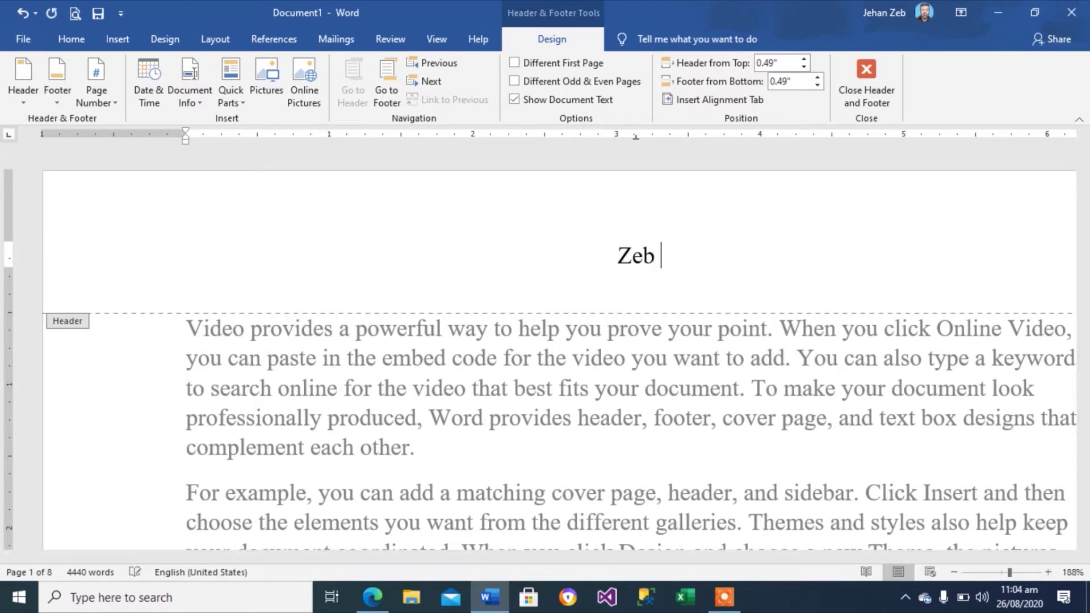
type("Aca")
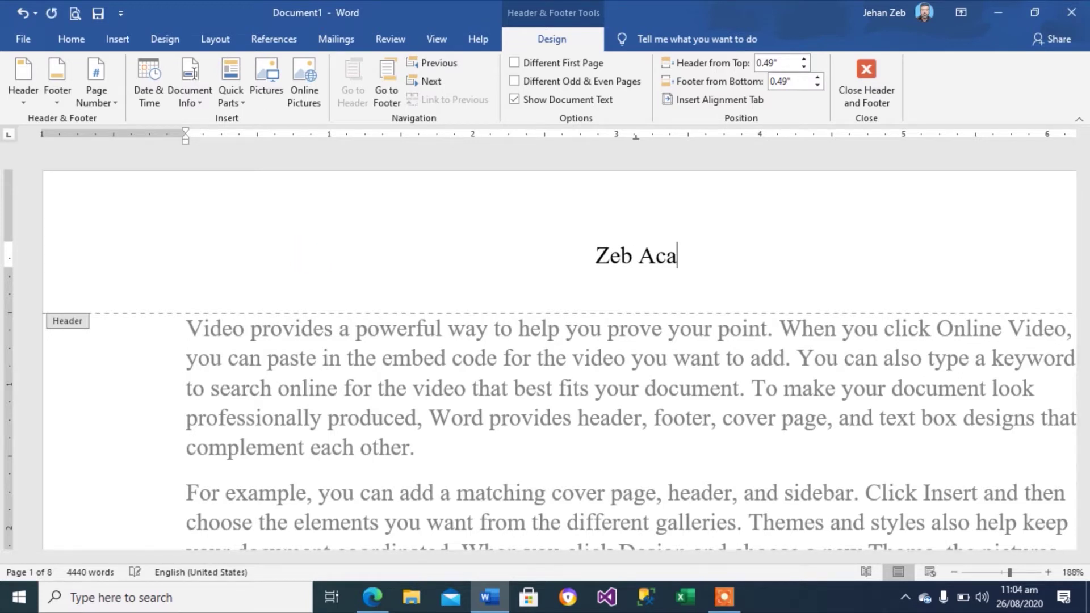
type("demy")
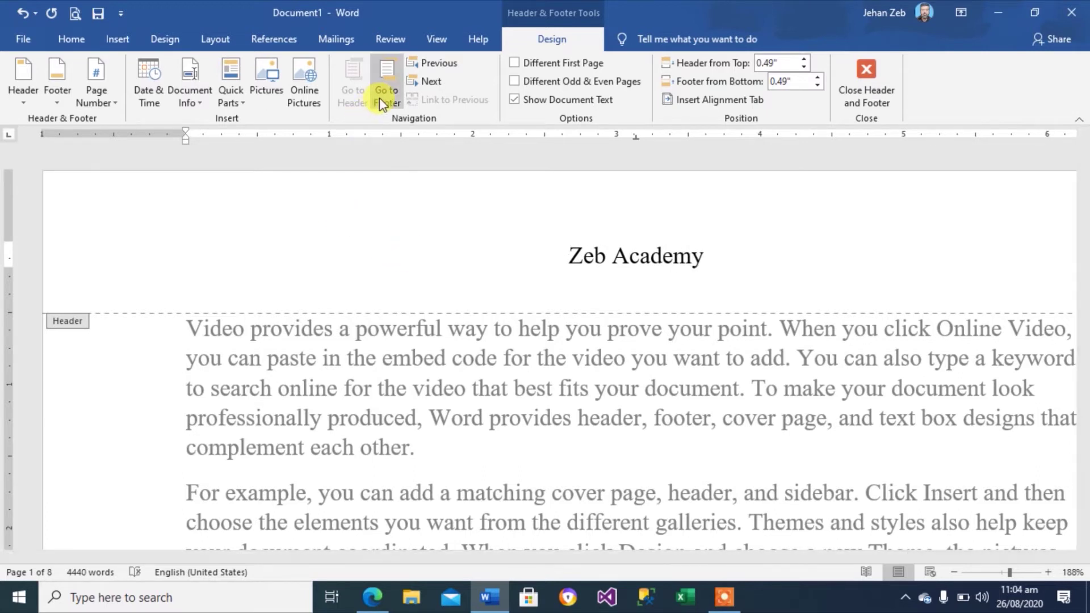
Preview the built-in Header, Footer and Page Number galleries, closing them without applying any design
left_click(25, 103)
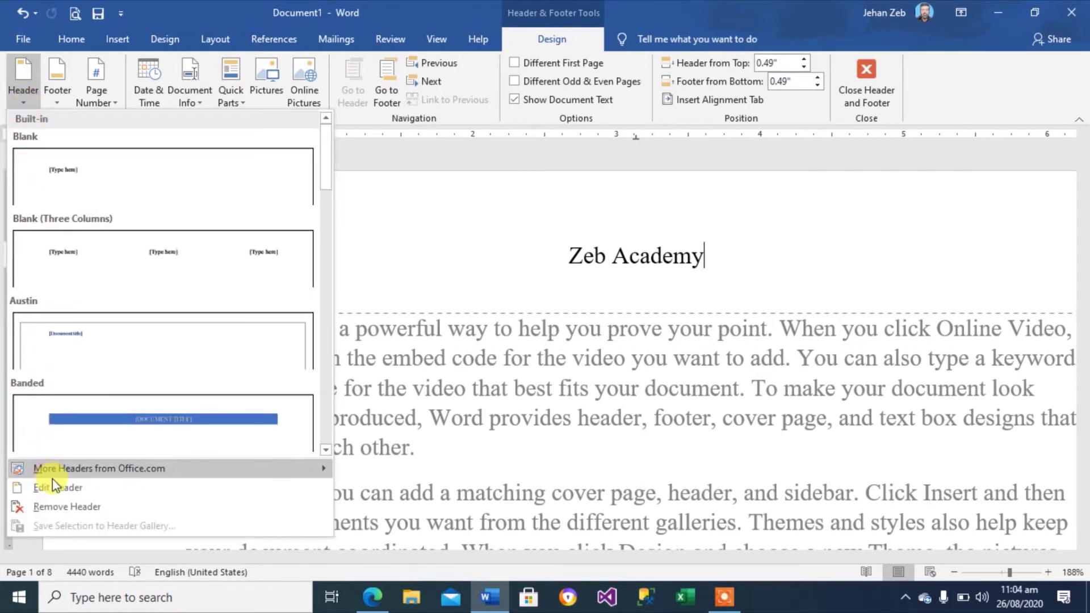
left_click(56, 106)
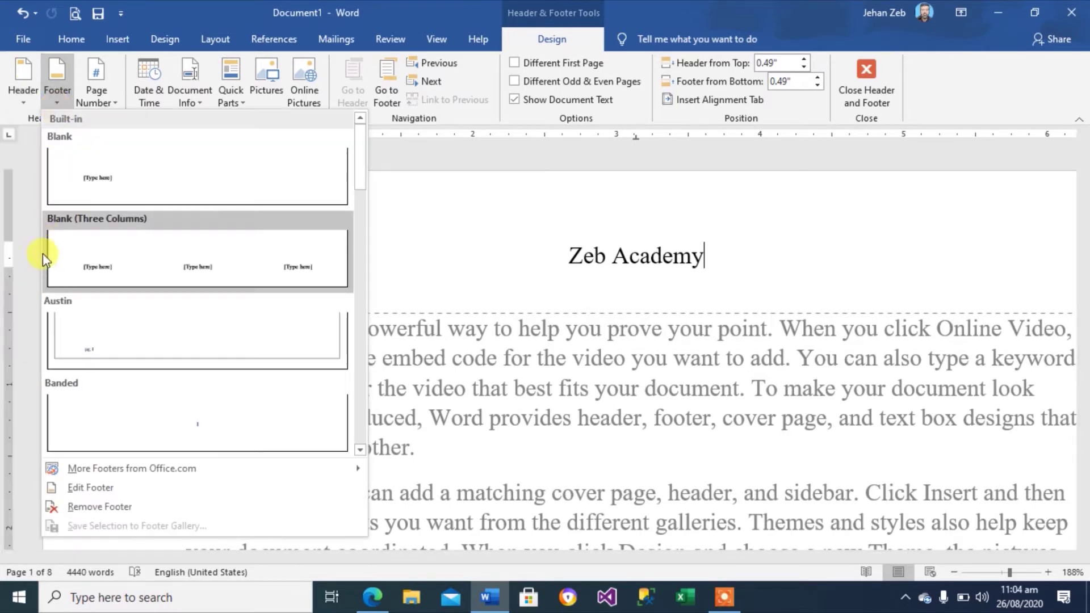
left_click(117, 100)
mouse_move(130, 159)
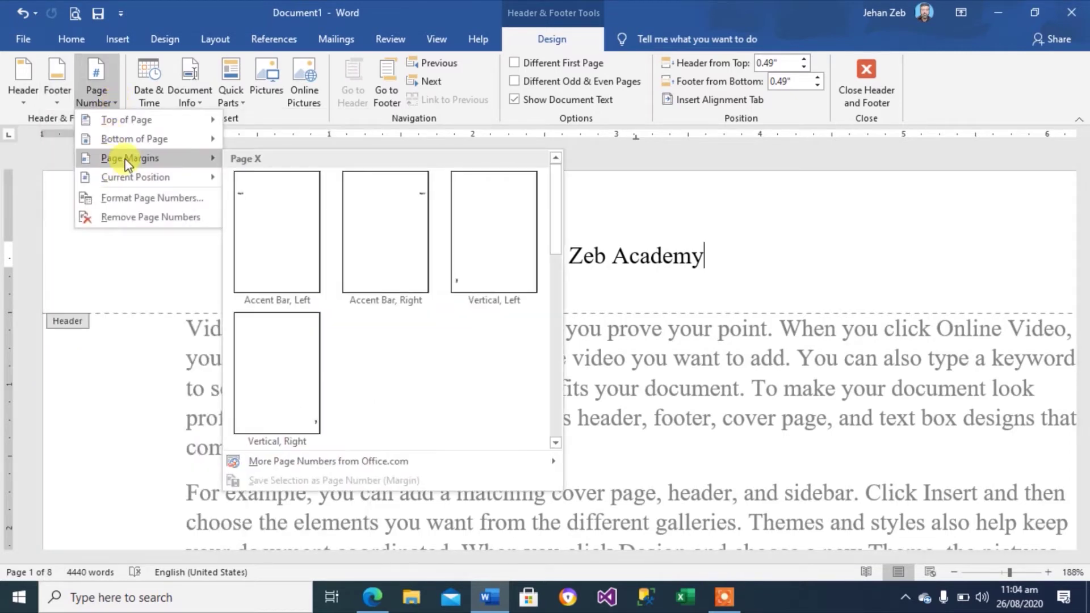
left_click(828, 284)
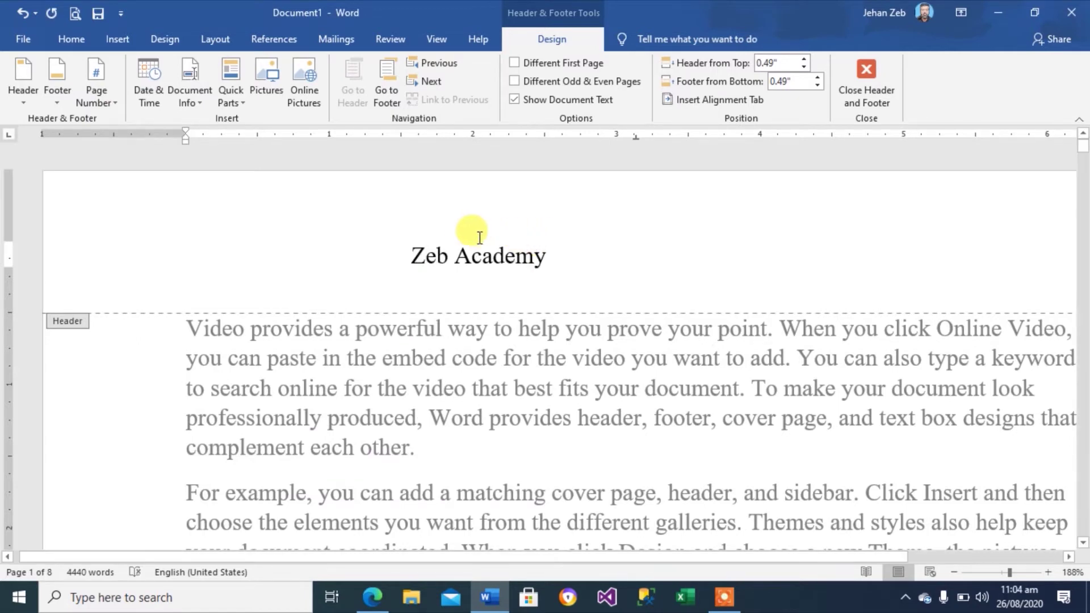
Insert the date into the header in the '26 August 2020' format
left_click(152, 90)
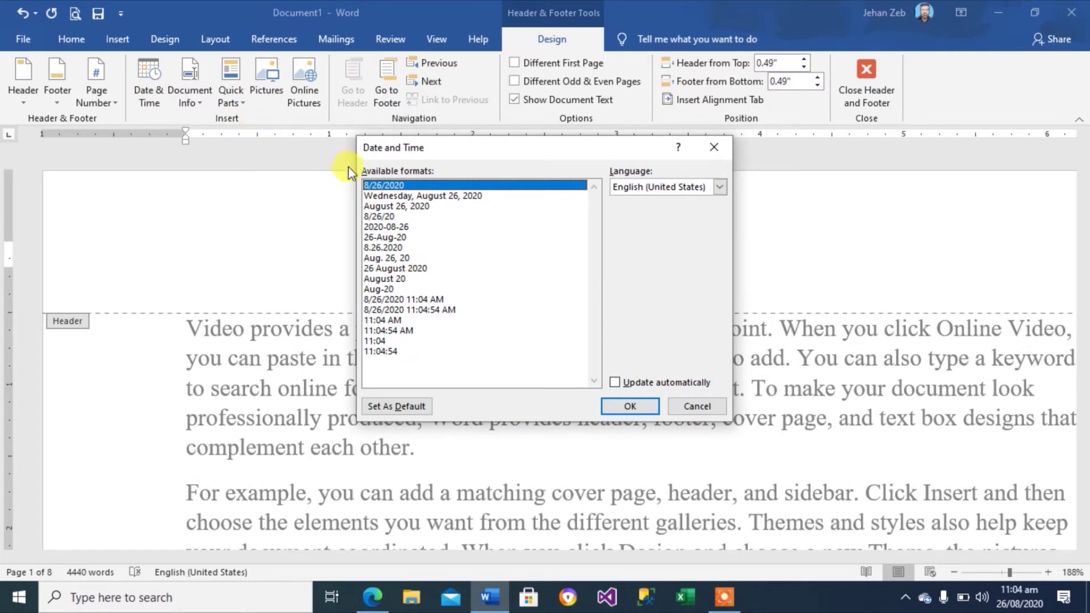
left_click(395, 269)
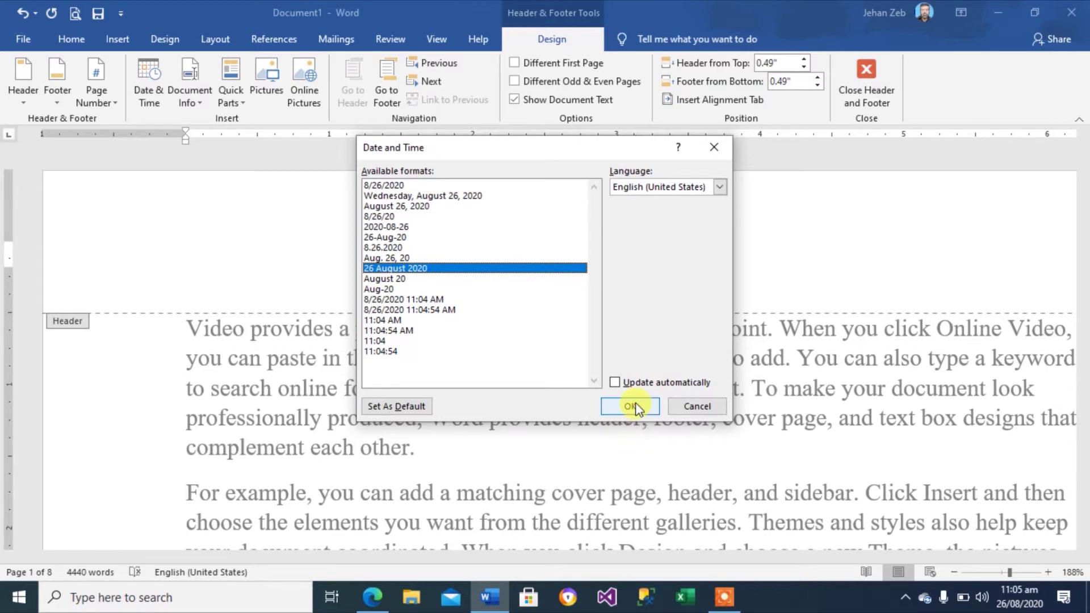
left_click(637, 419)
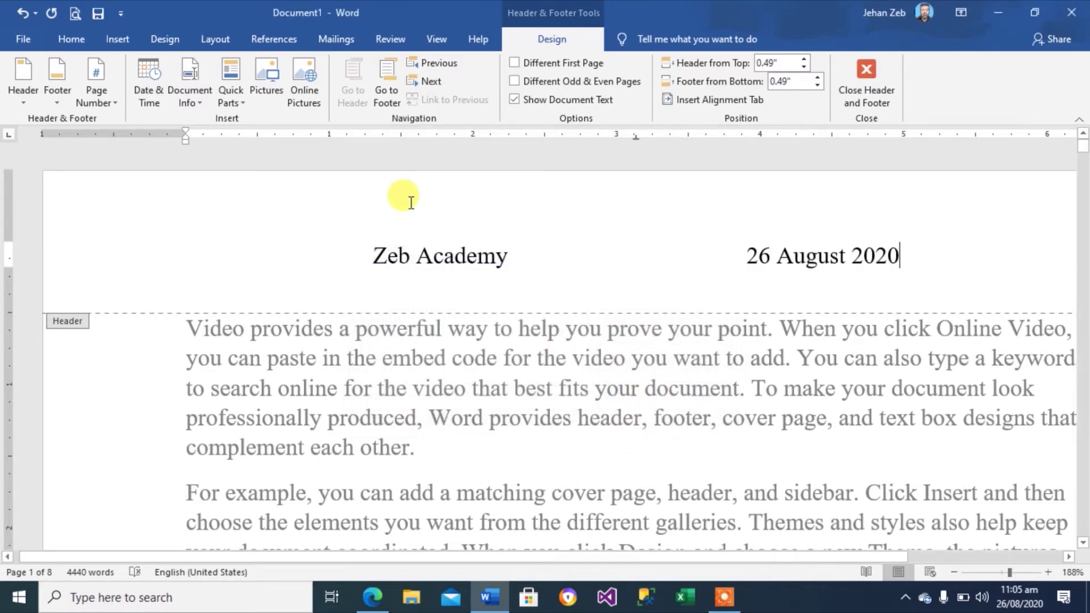
Tab Zeb Academy to the centre so the date sits at the right of the header
left_click(203, 107)
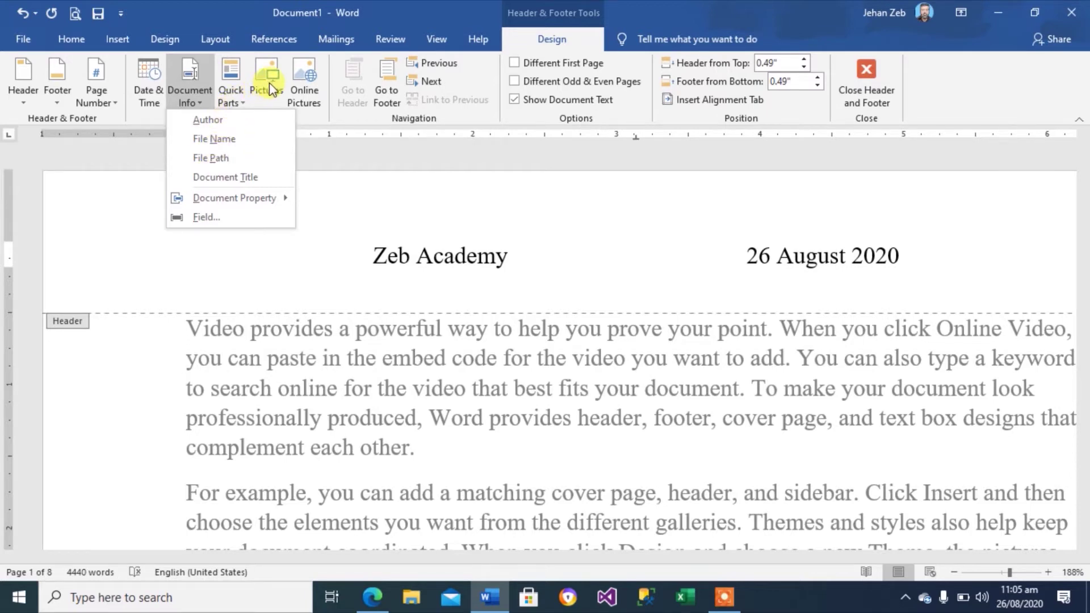
left_click(273, 253)
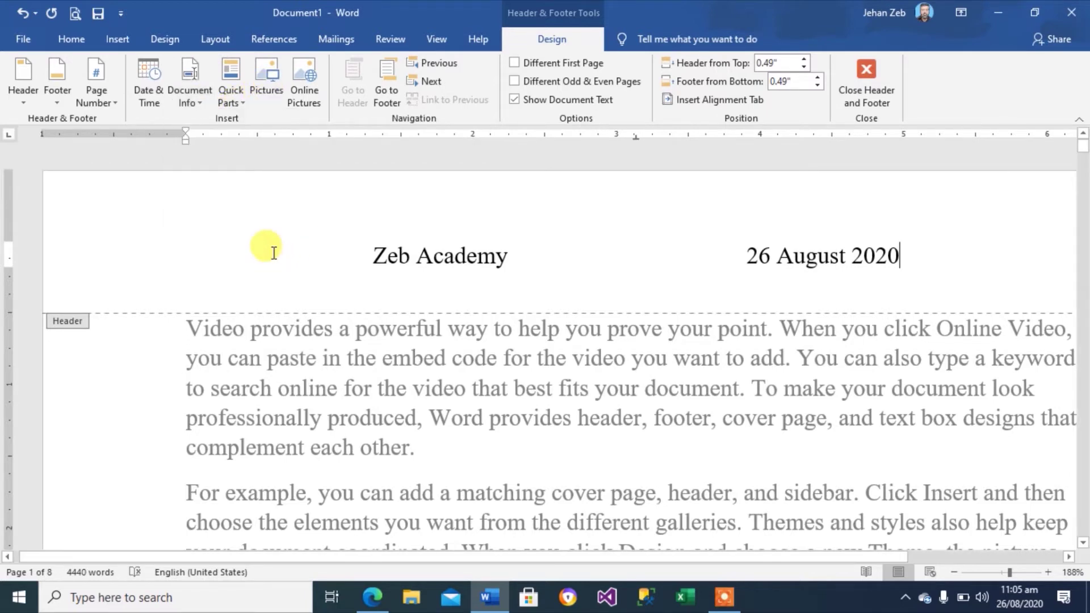
left_click(373, 256)
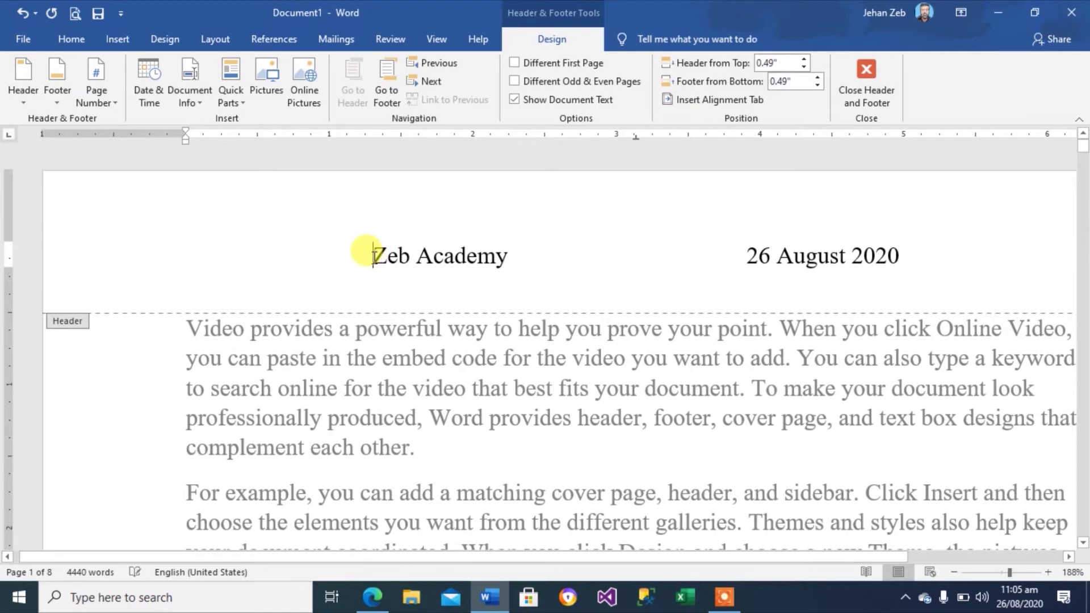
key("Tab")
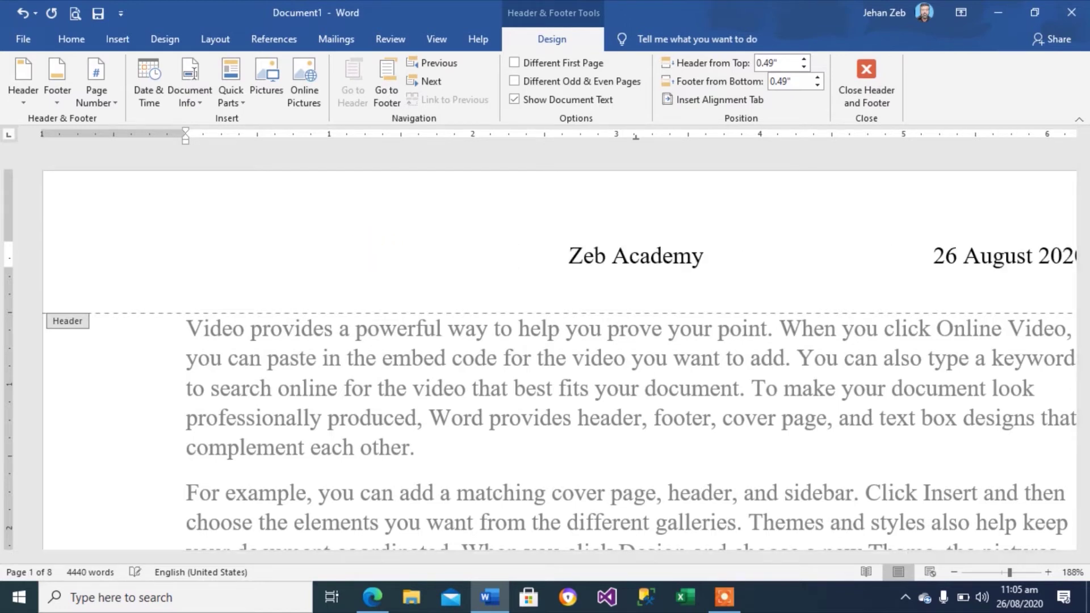
key("Home")
Insert the picture IMG_E0324 from the Pictures folder into the header
left_click(280, 87)
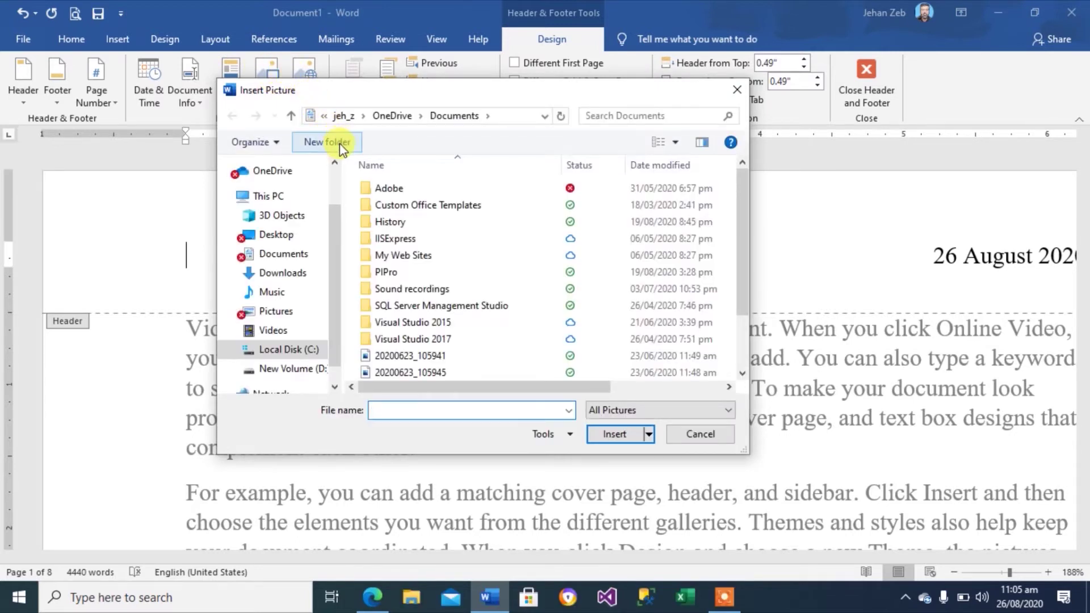
mouse_move(743, 231)
left_mouse_down()
mouse_move(749, 297)
mouse_move(752, 232)
left_mouse_up()
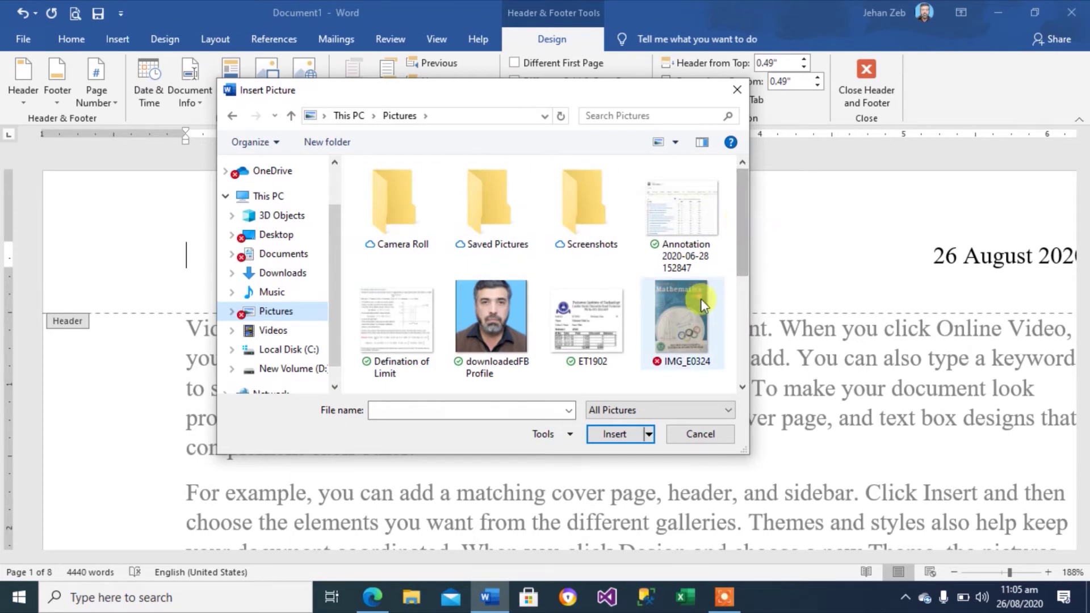
mouse_move(682, 322)
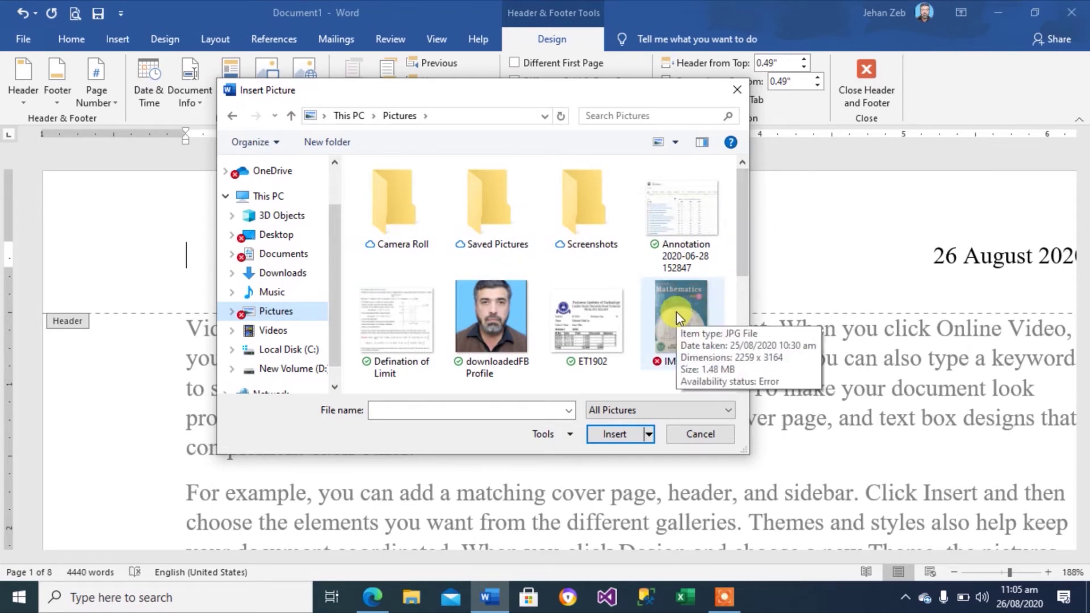
left_click(676, 312)
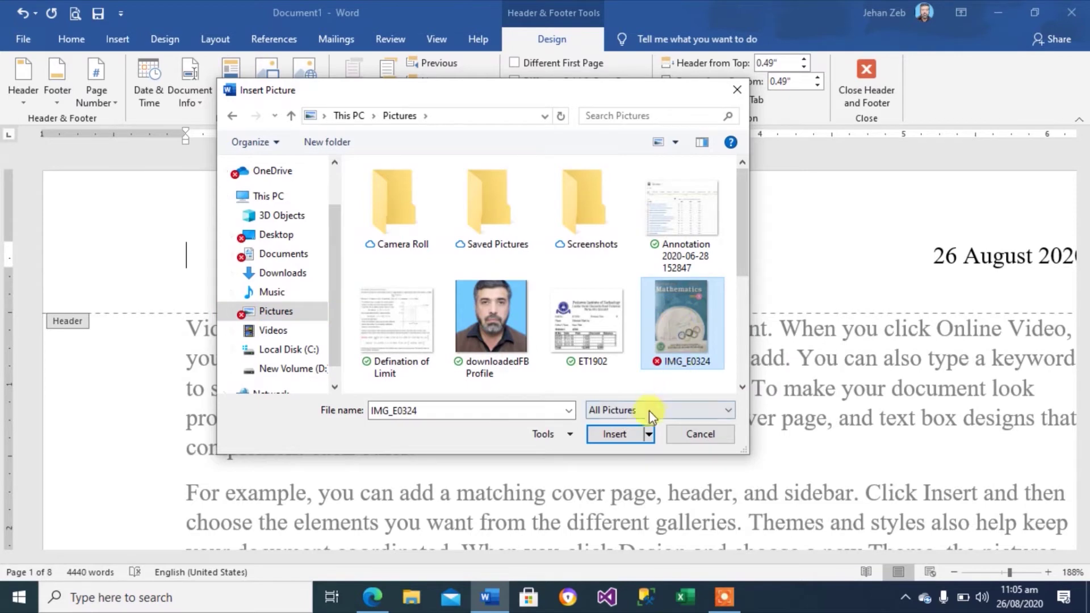
left_click(612, 436)
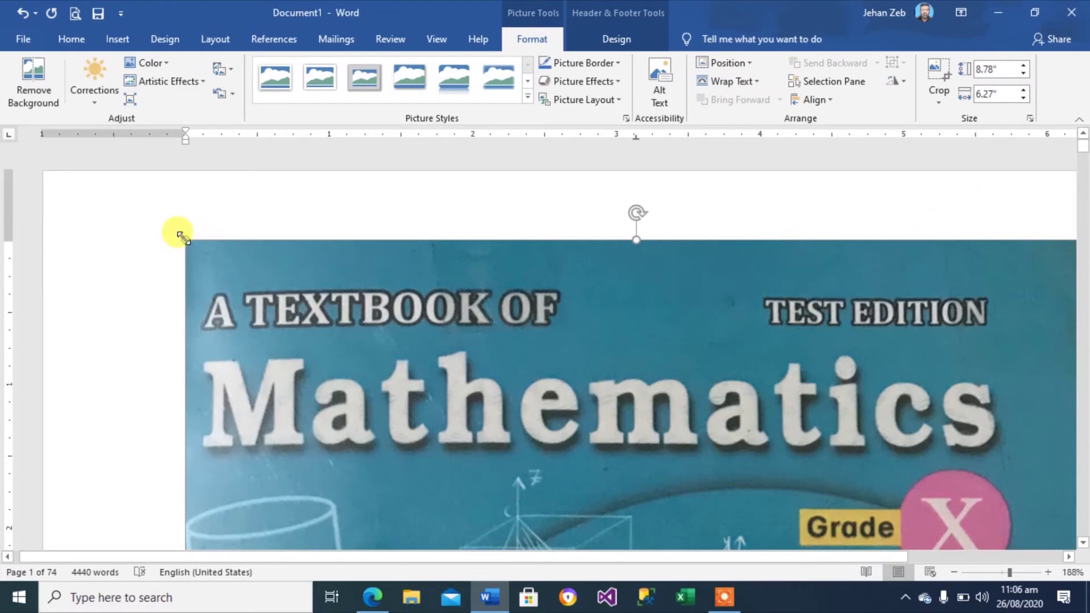
Resize the header cover picture to a small logo of about 0.33" x 0.24", then deselect it
left_click_drag(184, 238, 356, 475)
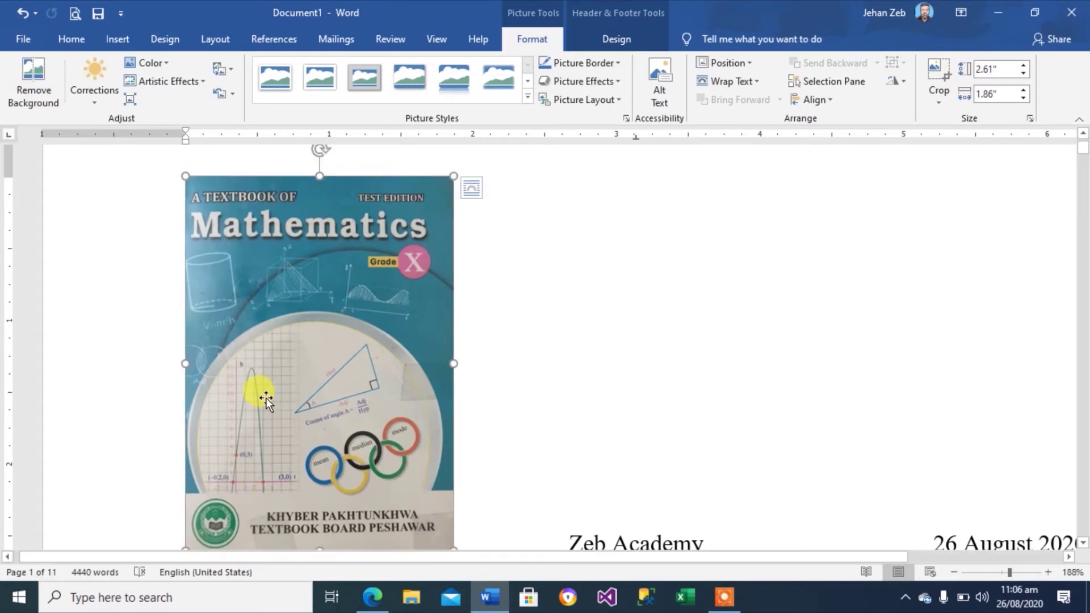
left_click_drag(452, 172, 315, 387)
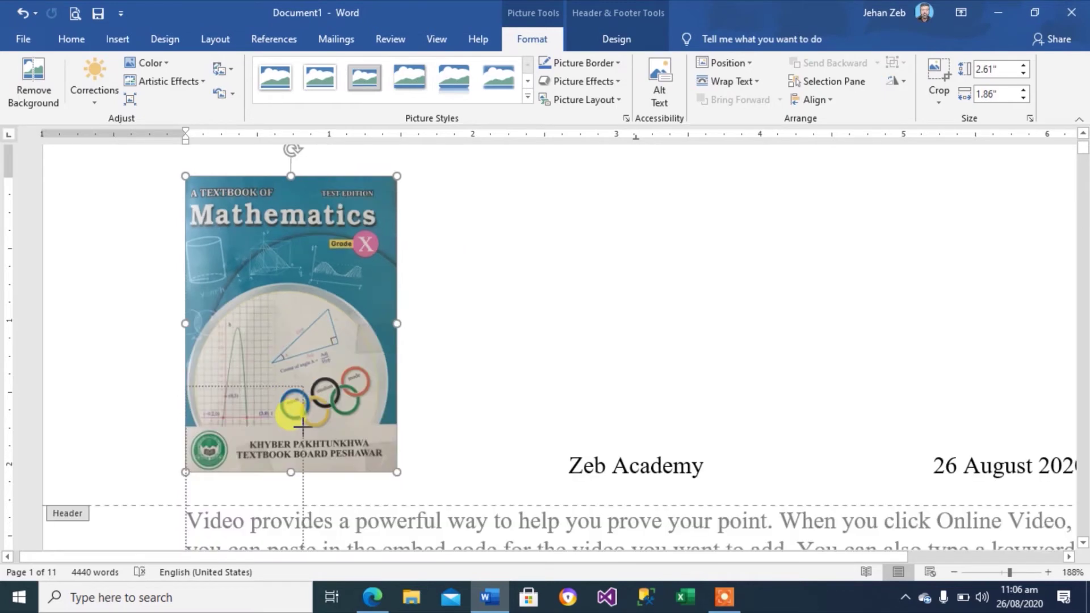
left_click_drag(315, 388, 282, 442)
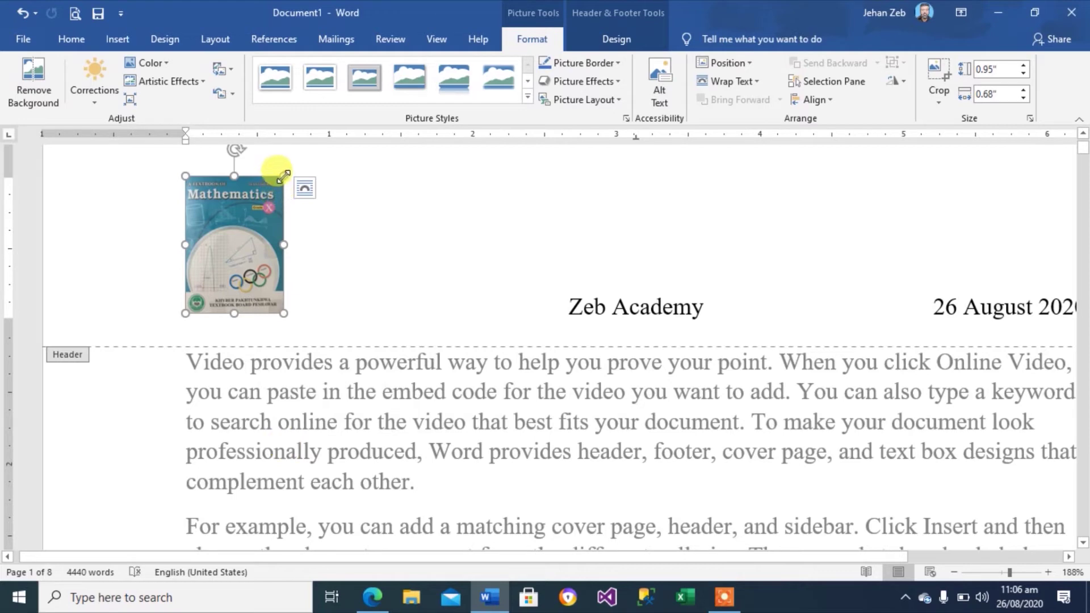
mouse_move(283, 177)
left_mouse_down()
mouse_move(251, 264)
mouse_move(243, 239)
left_mouse_up()
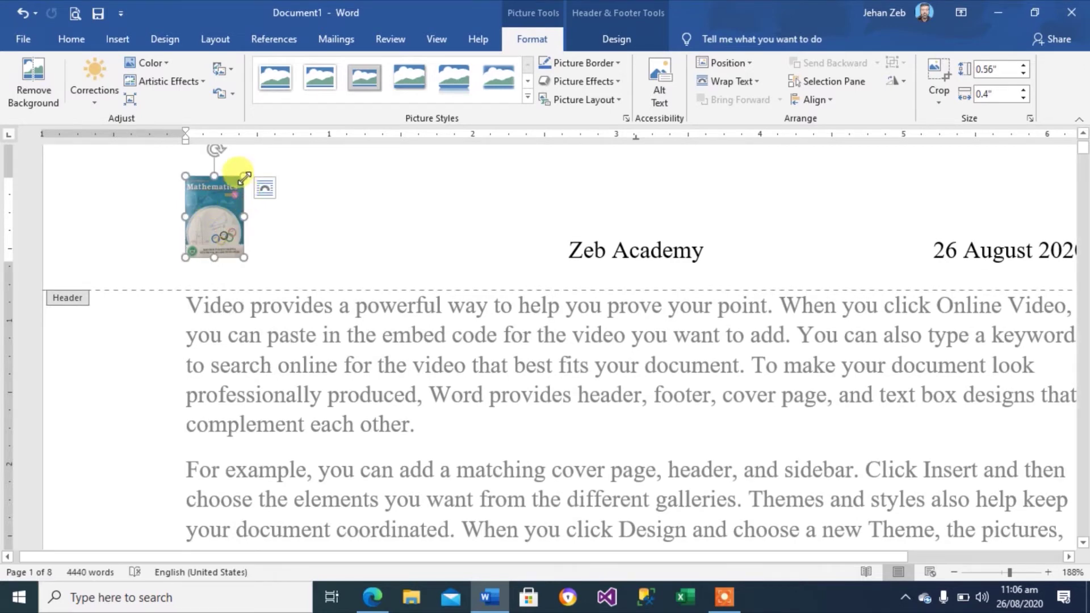
left_click_drag(233, 199, 220, 223)
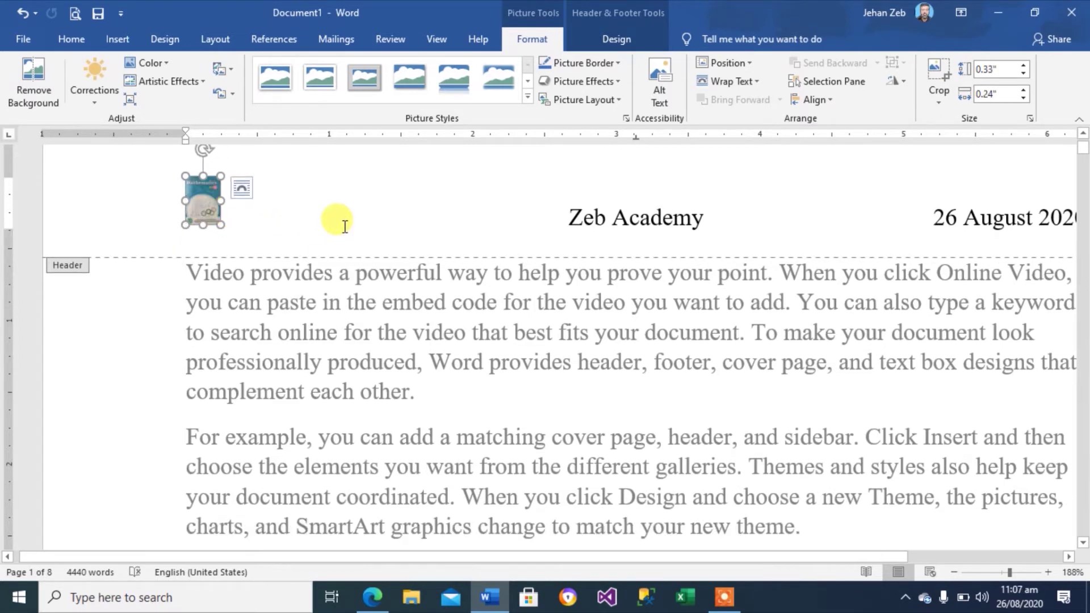
left_click(394, 159)
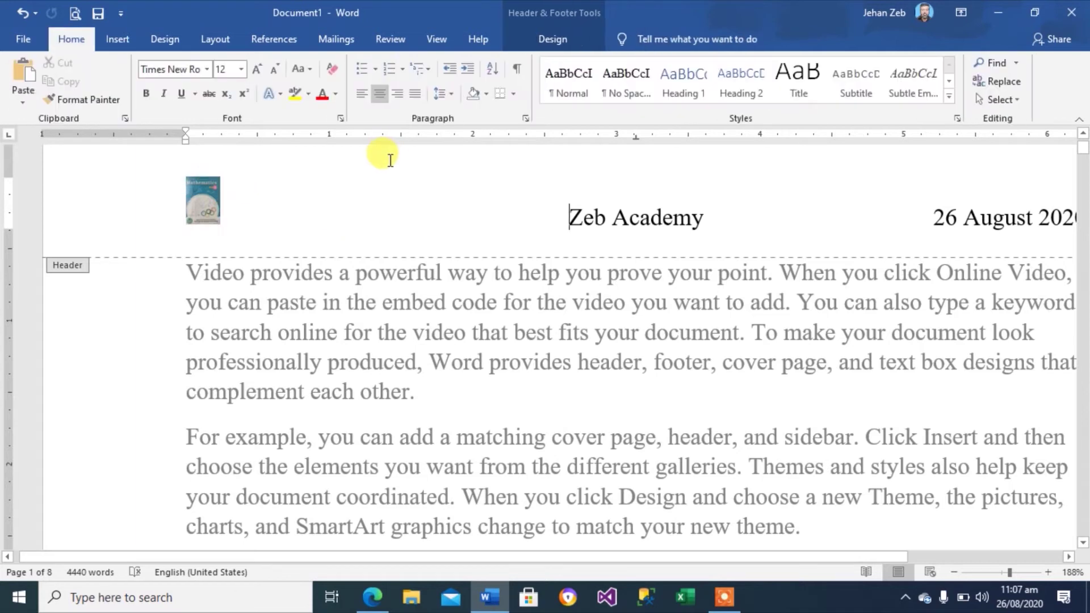
Select and deselect the header logo, then switch to the Header & Footer Tools Design tab
left_click(203, 193)
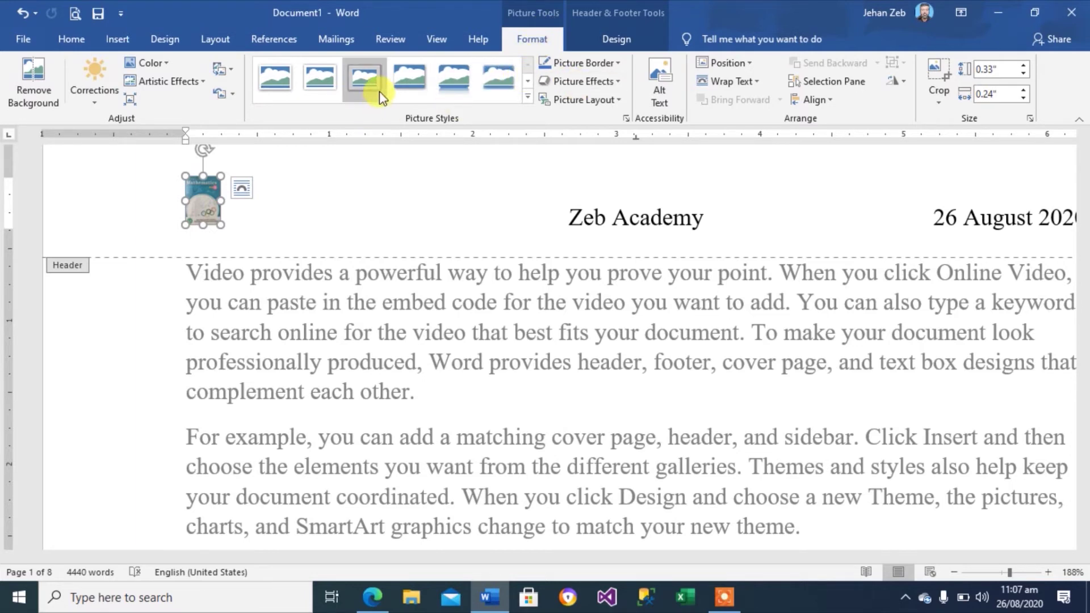
left_click(448, 218)
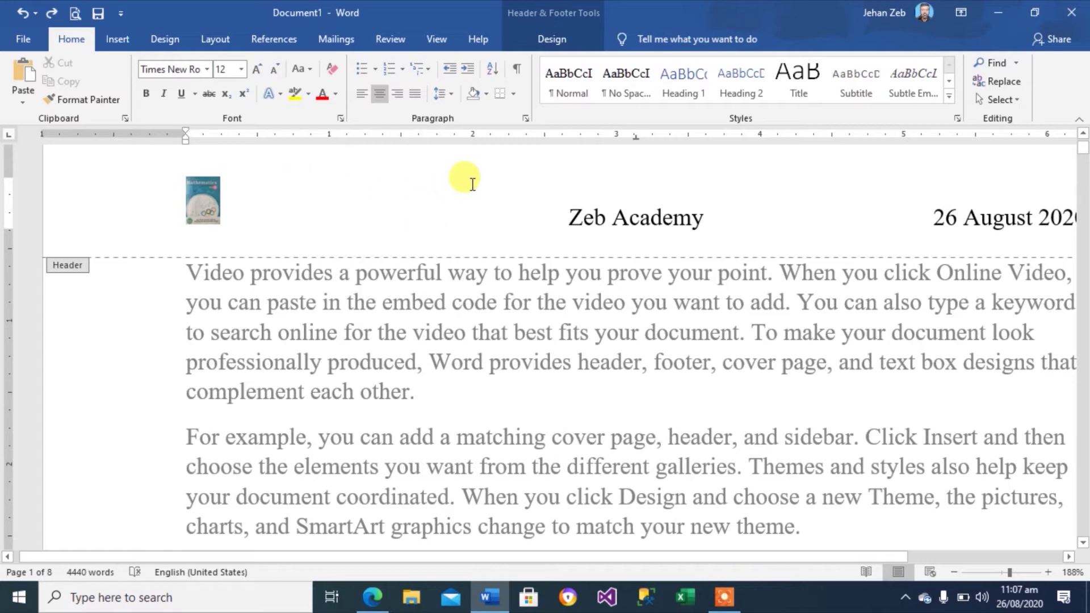
left_click(559, 37)
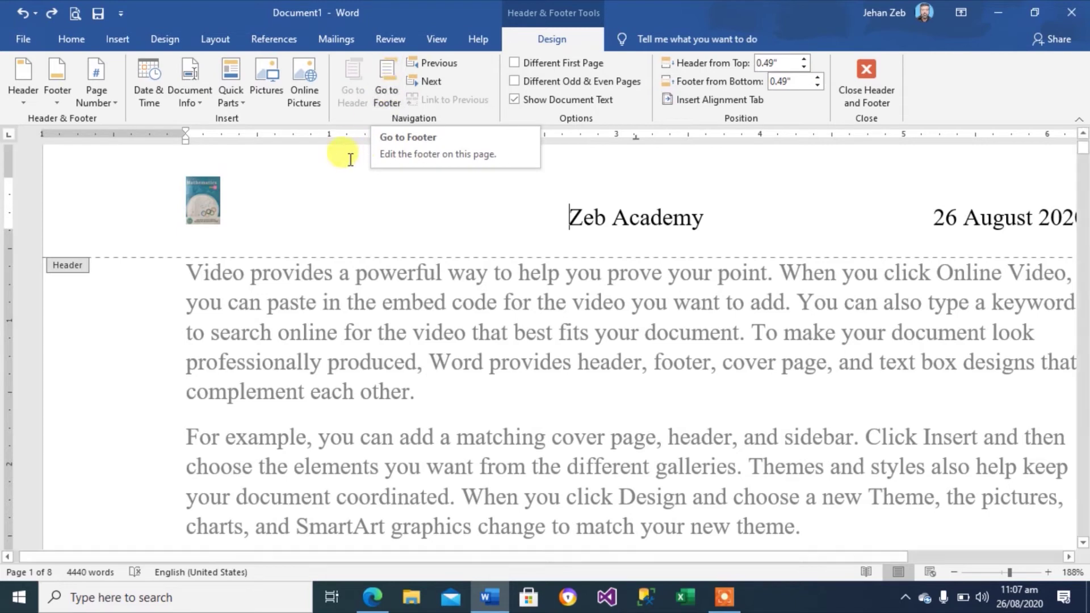
left_click(386, 83)
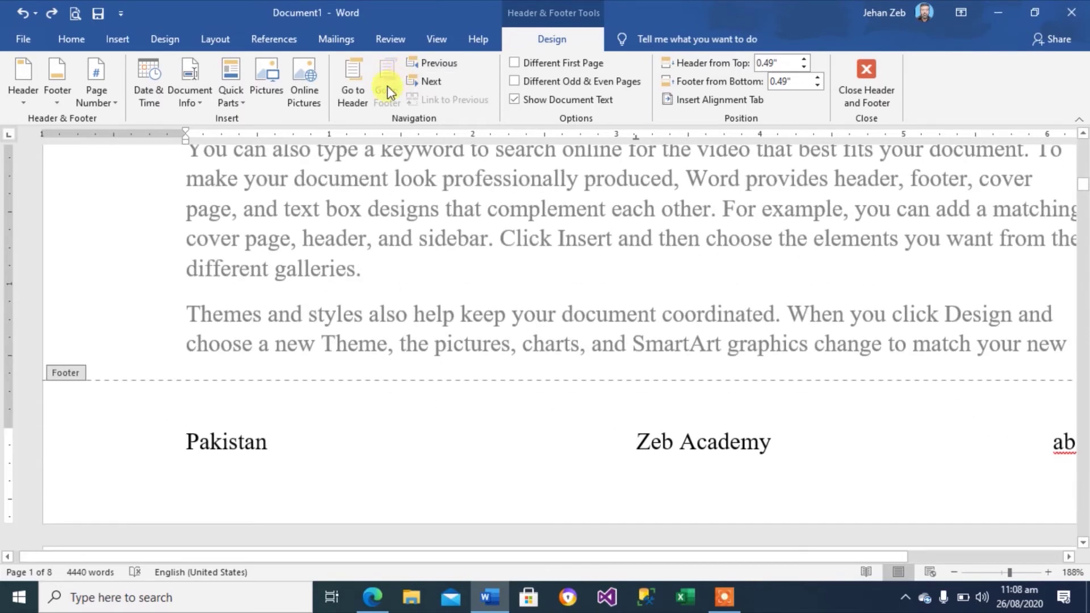
left_click(353, 91)
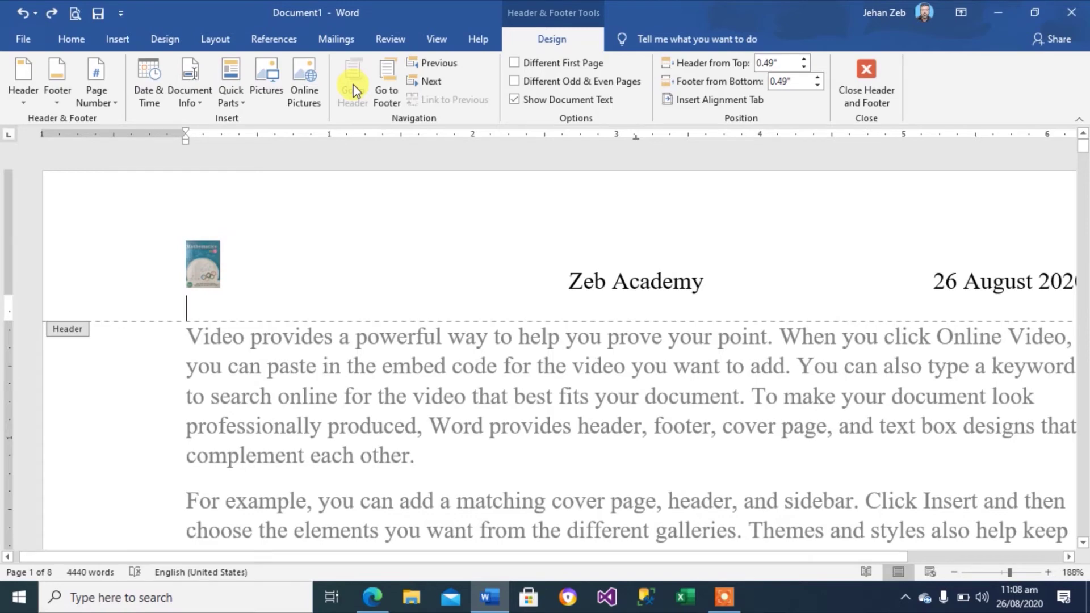
scroll(353, 90, "down", 10)
scroll(354, 91, "down", 5)
scroll(353, 91, "up", 5)
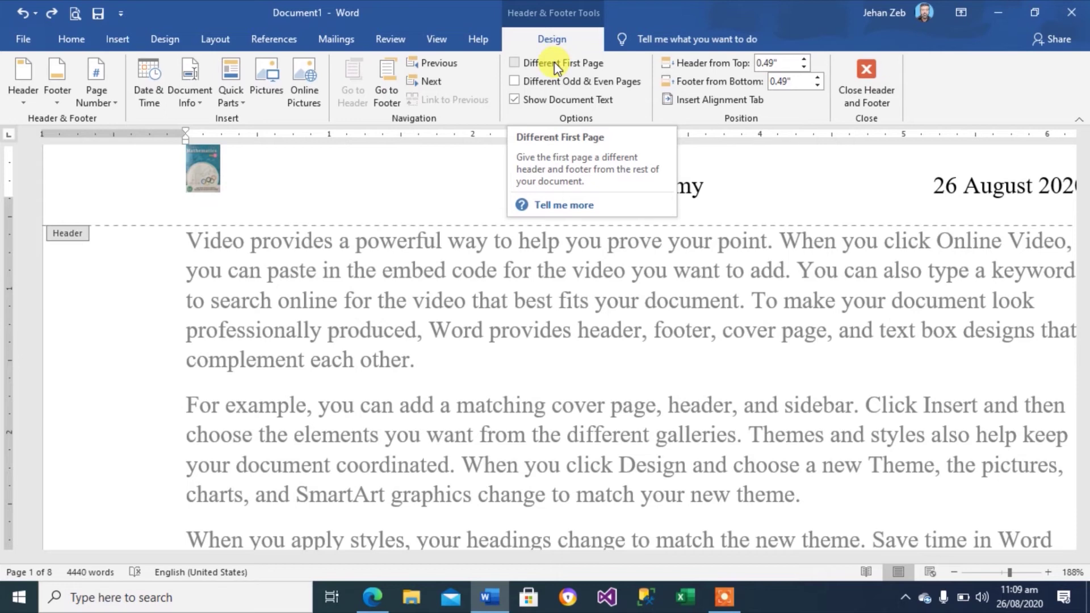
Enable Different First Page, type 'My First Page' as the first-page header, and close the header
left_click(556, 68)
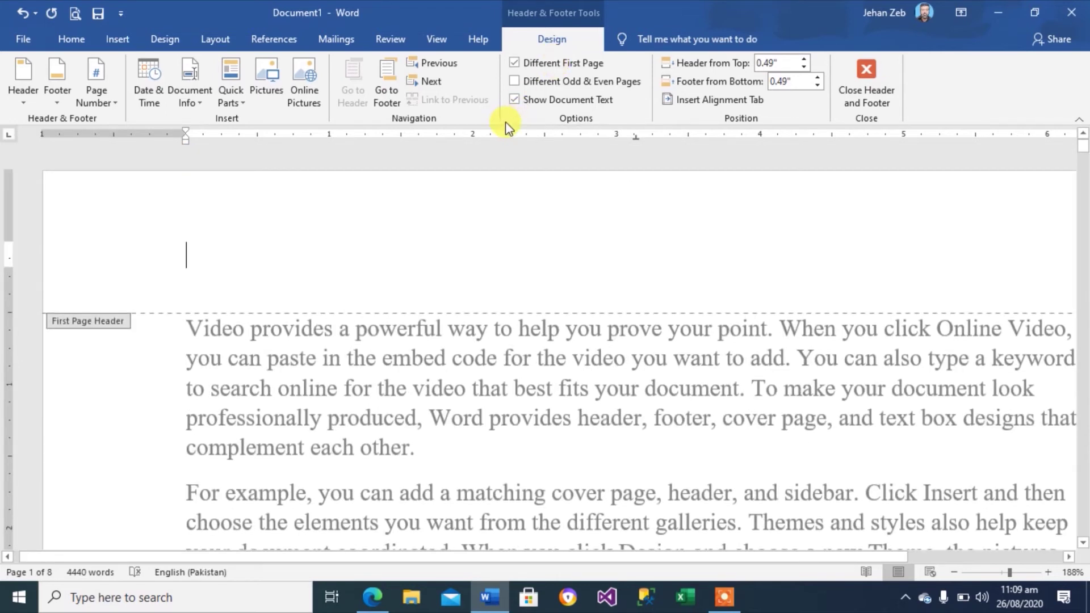
type("My ")
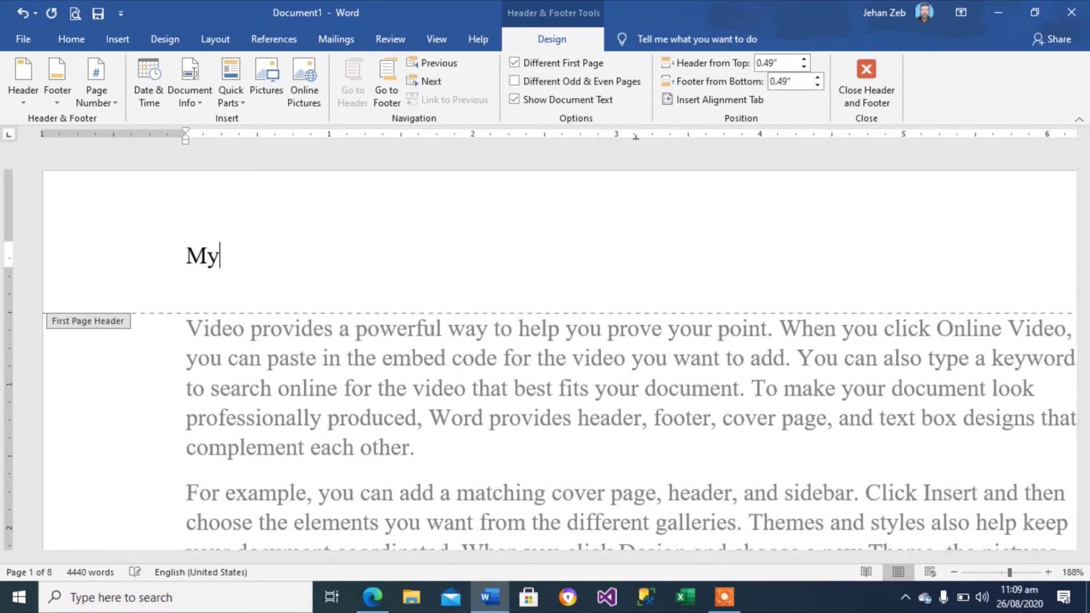
type("First")
type(" Pah")
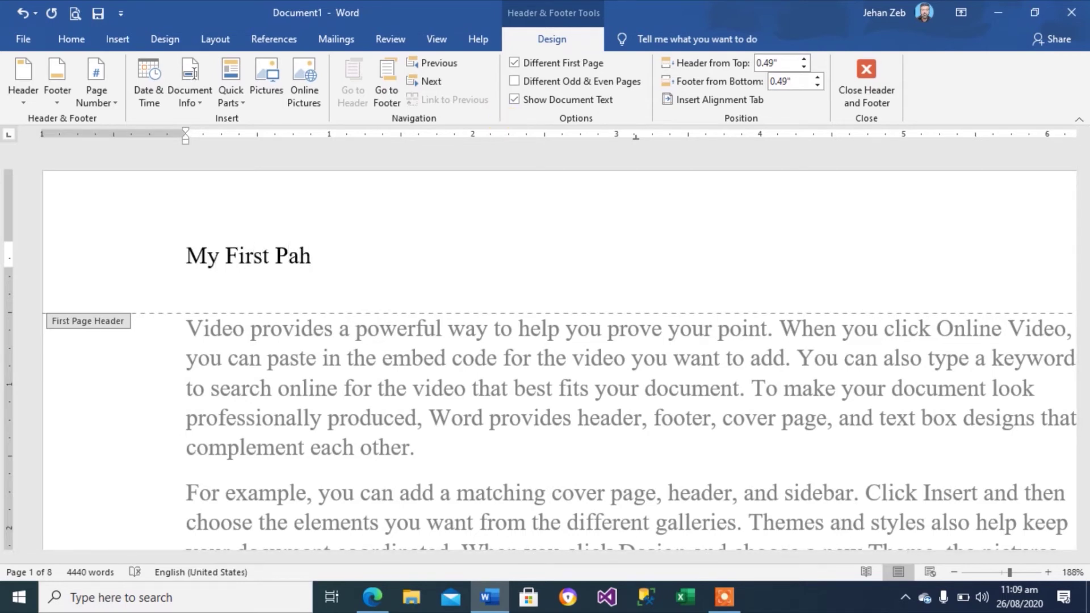
key("BackSpace")
key("BackSpace")
type("ge")
left_click(860, 70)
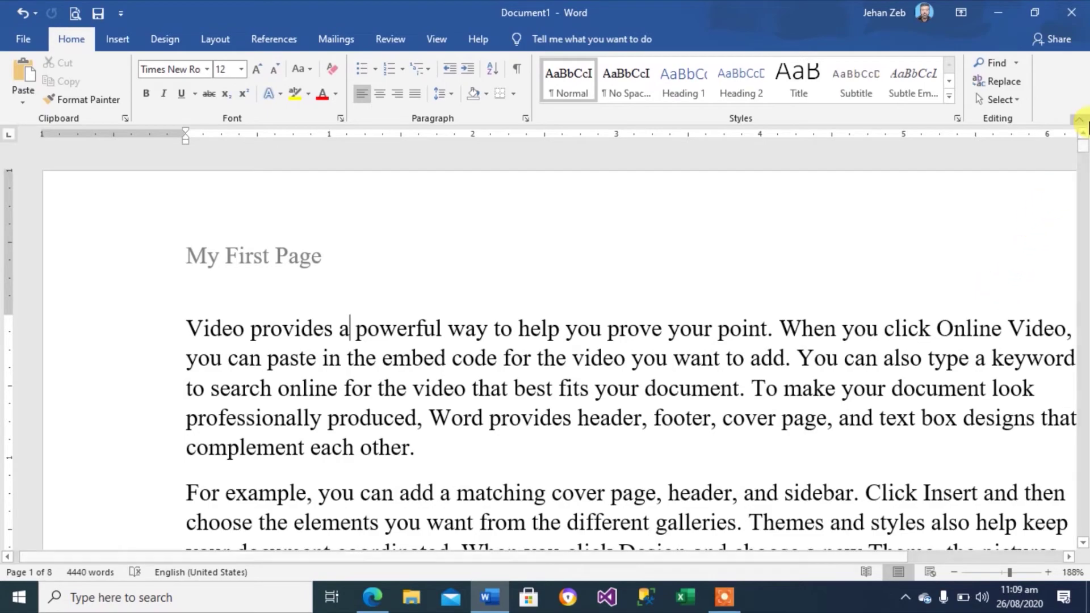
Scroll to page 2 and back, then double-click the 'My First Page' header to edit it
left_click_drag(1084, 151, 1084, 199)
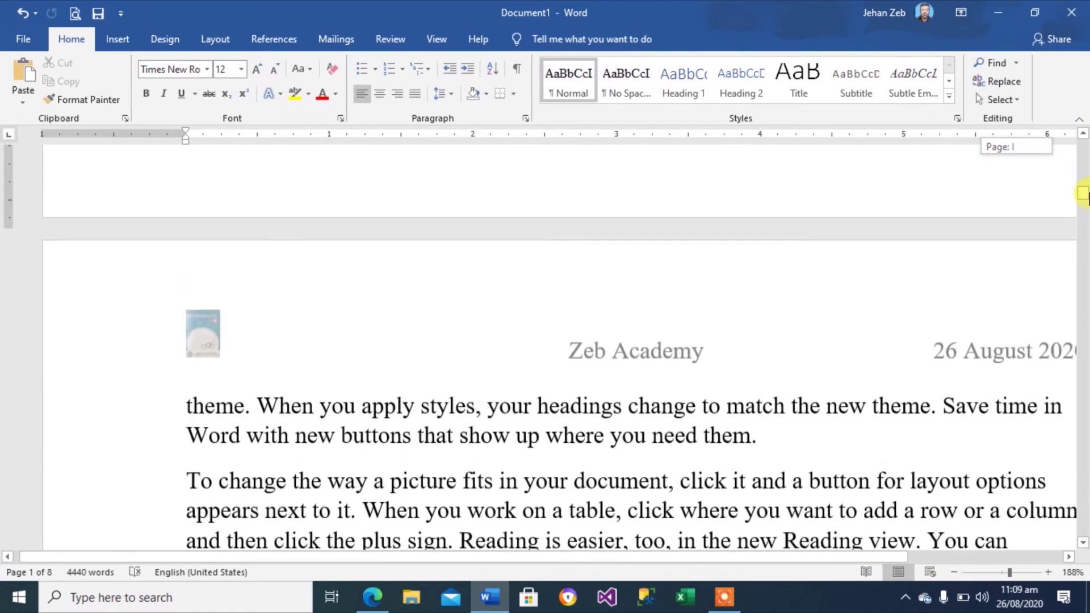
left_click_drag(1084, 199, 1084, 193)
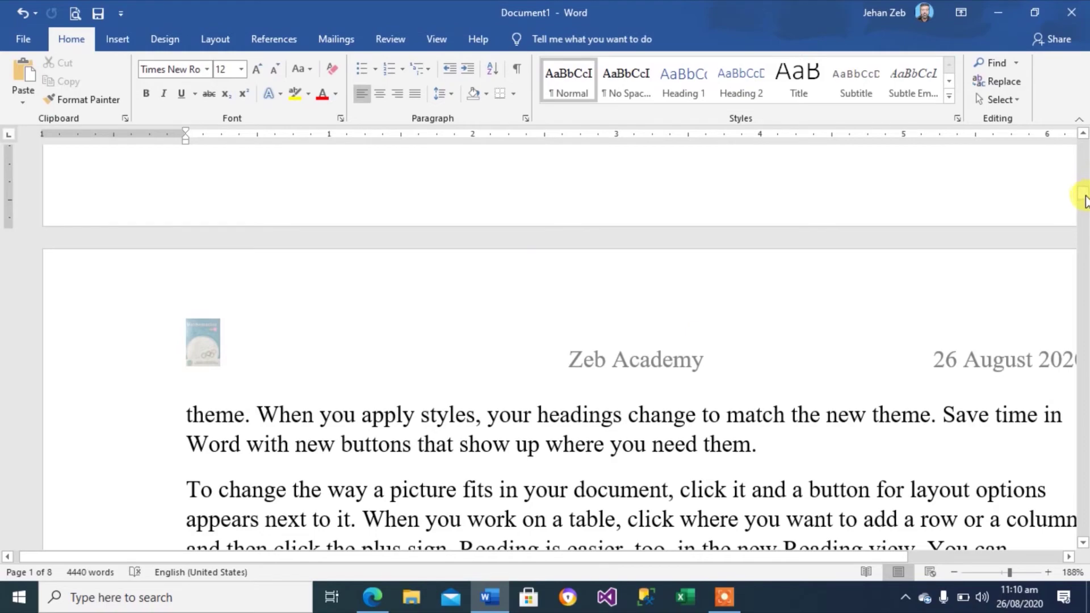
mouse_move(1084, 202)
left_mouse_down()
mouse_move(1084, 236)
mouse_move(1084, 140)
left_mouse_up()
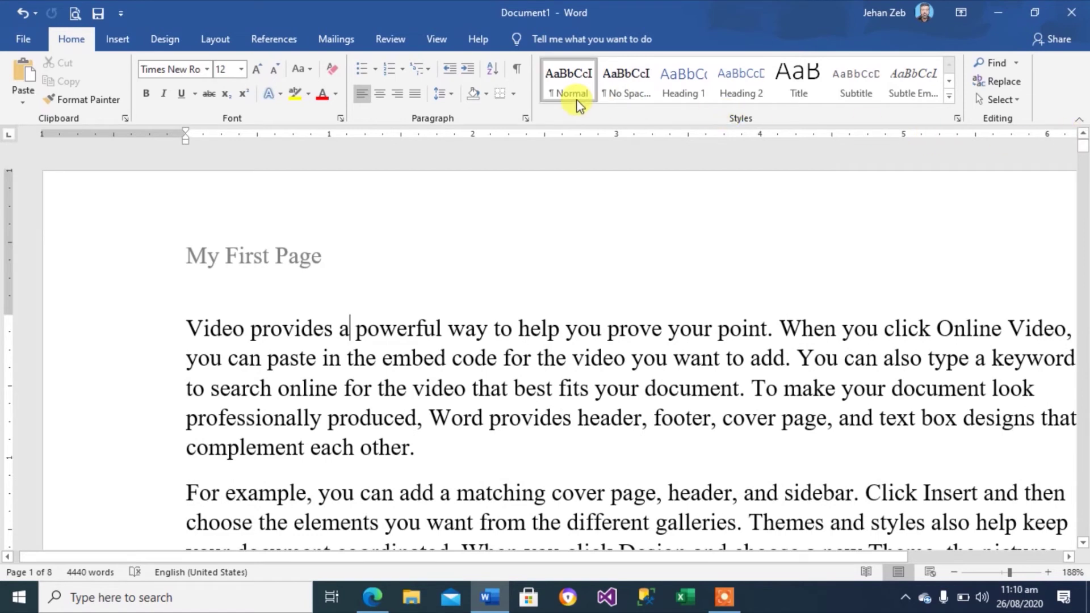
left_click(121, 41)
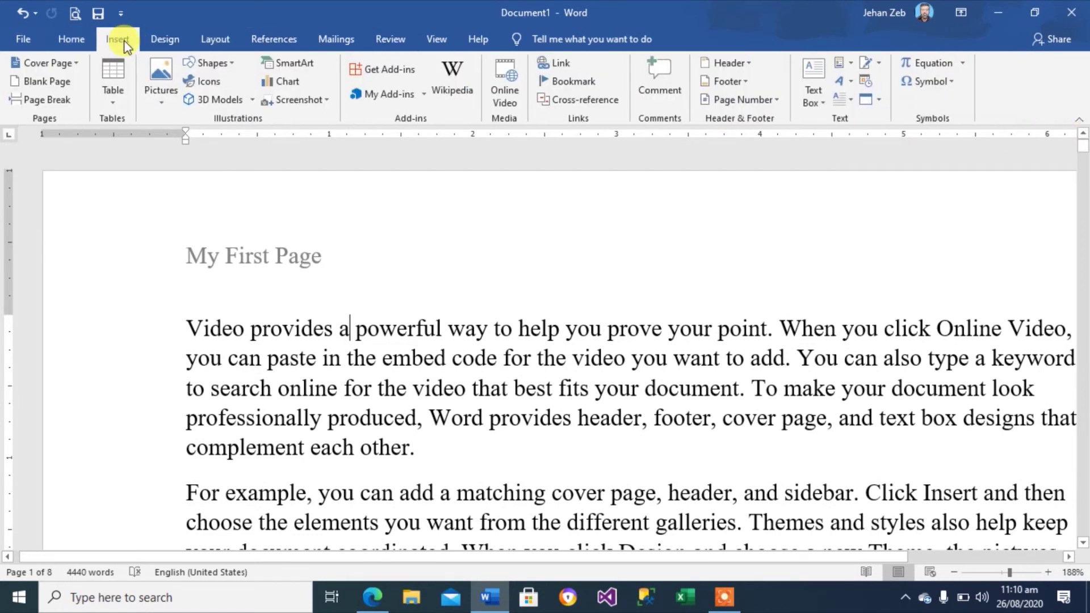
double_click(334, 258)
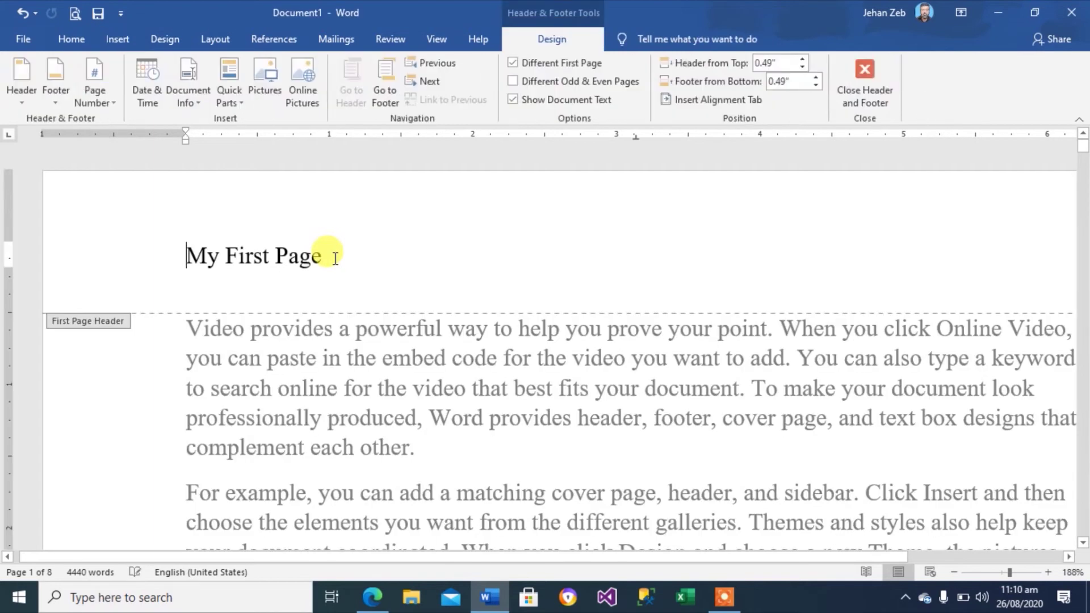
Turn on Different Odd & Even Pages and type 'Even Pages' in page 2's even-page header
left_click(549, 84)
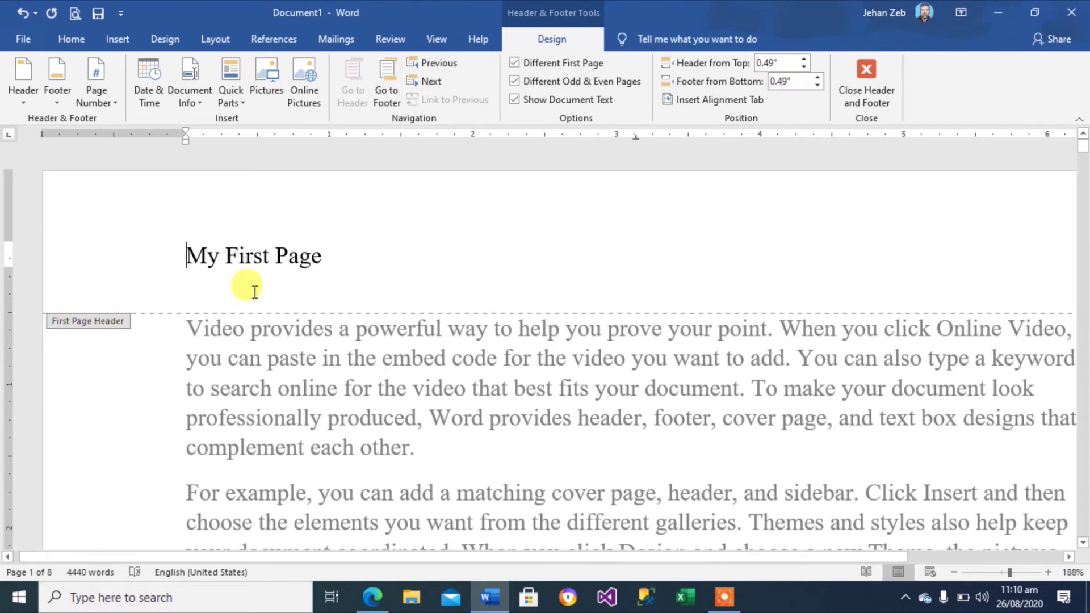
left_click(433, 81)
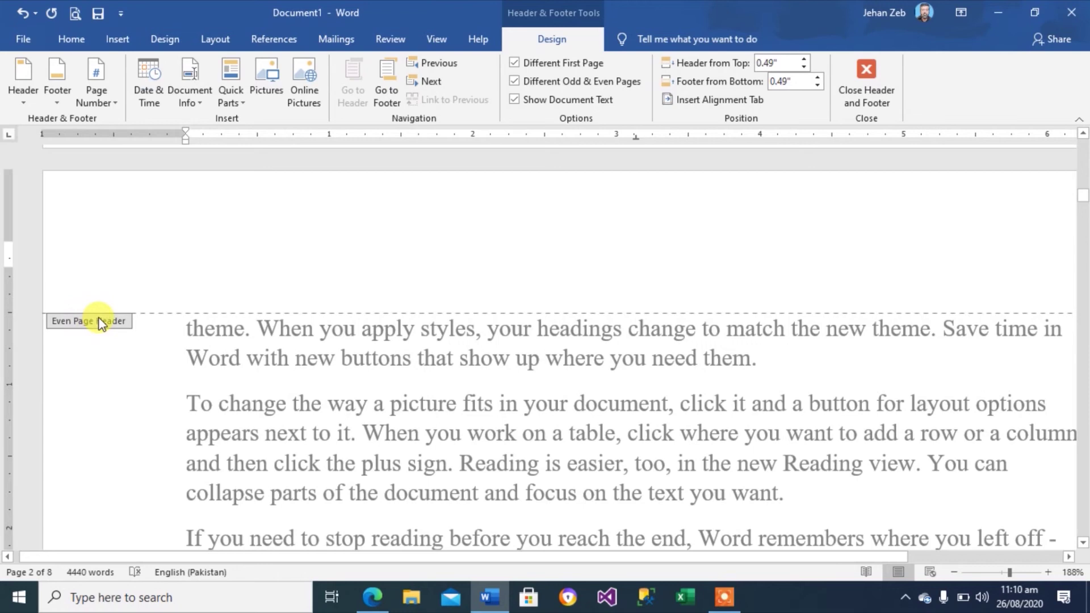
type("E")
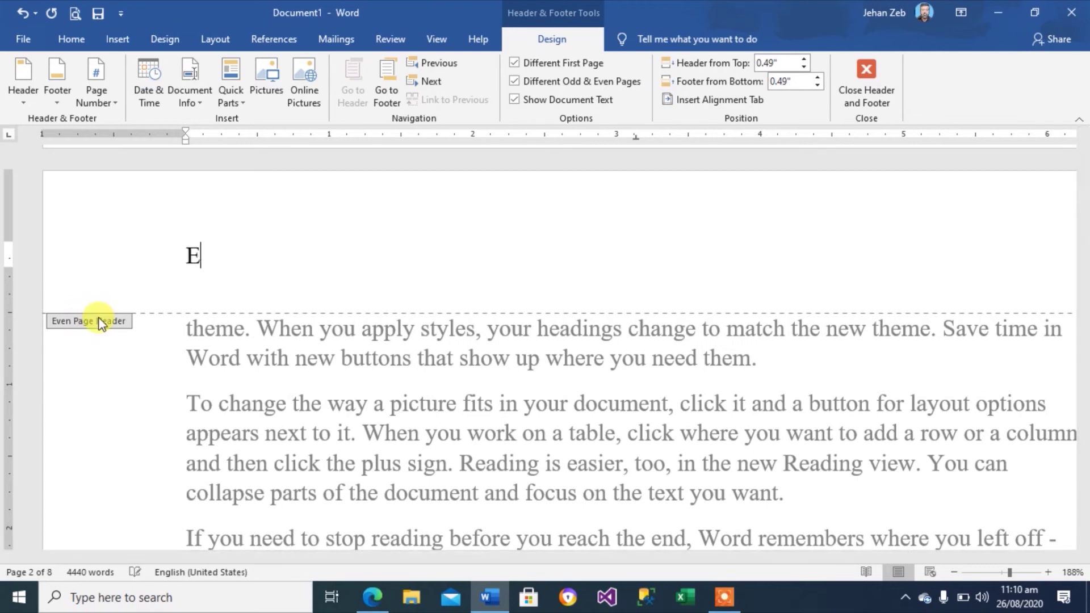
type("ven")
type(" Pa")
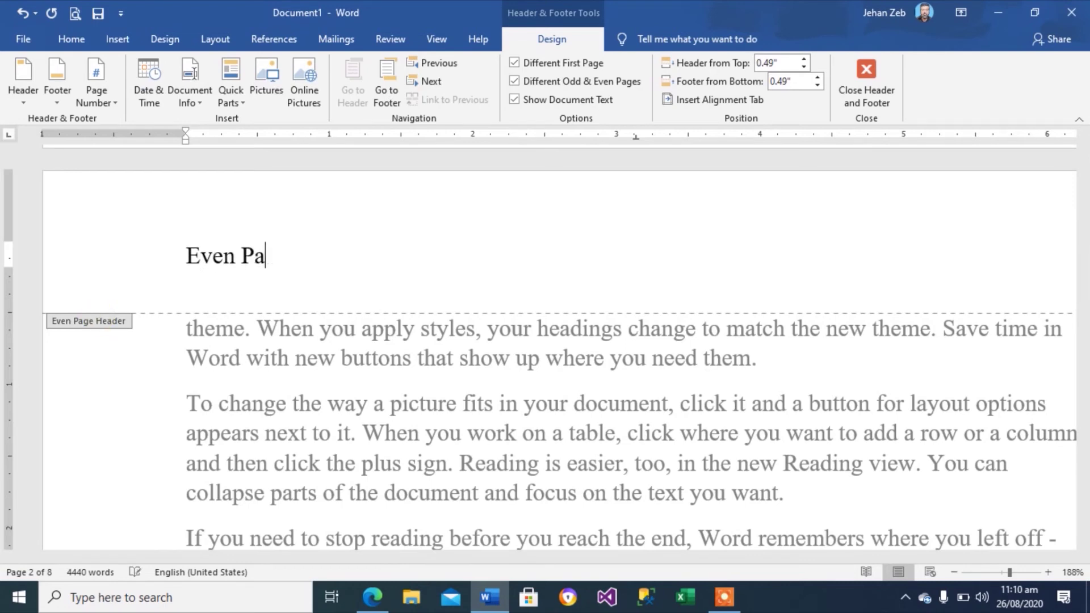
type("ges")
left_click(434, 84)
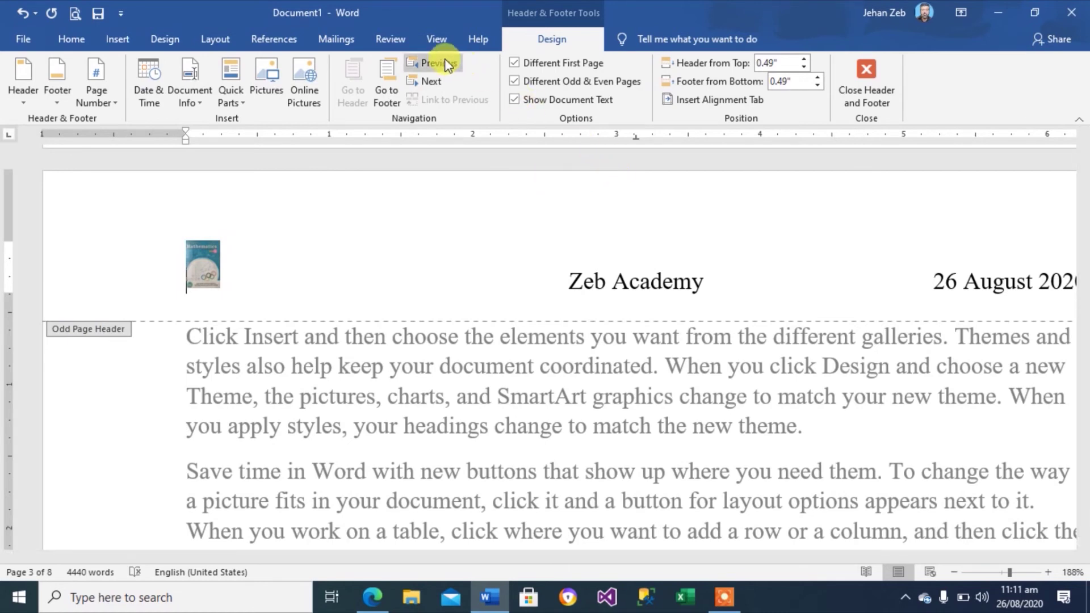
Show multiple then single pages, enlarge the zoom, and return to page 1's 'My First Page' header
left_click(436, 39)
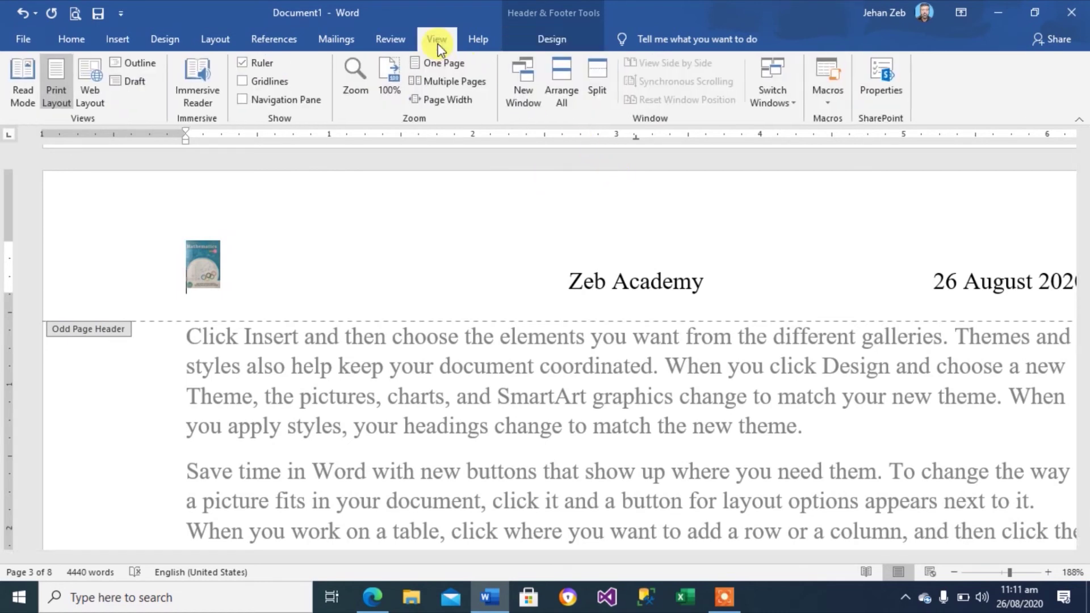
left_click(461, 81)
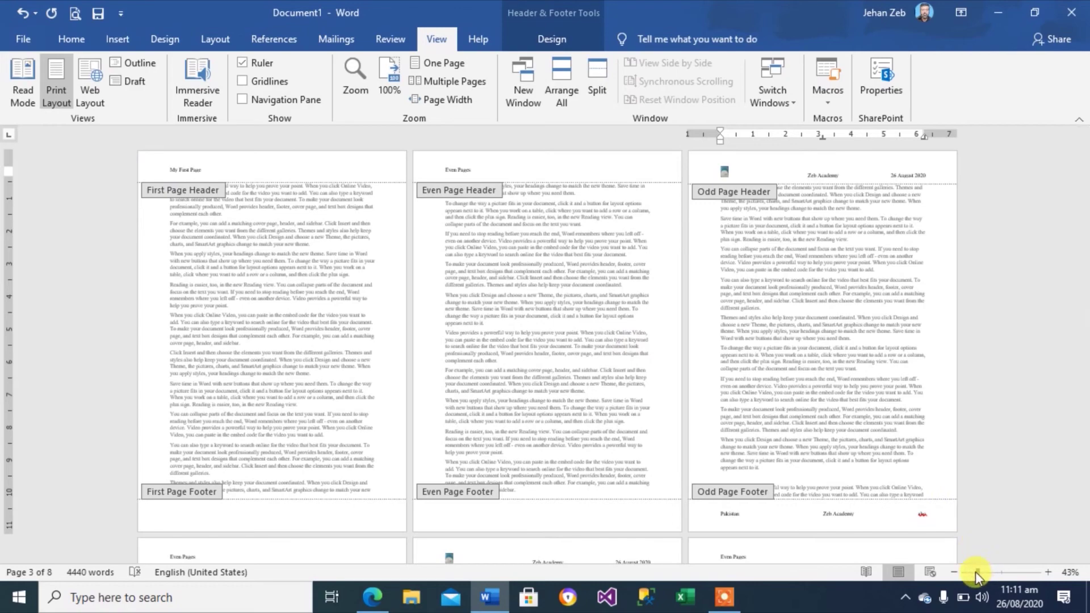
mouse_move(975, 571)
left_mouse_down()
mouse_move(1016, 574)
mouse_move(1003, 574)
left_mouse_up()
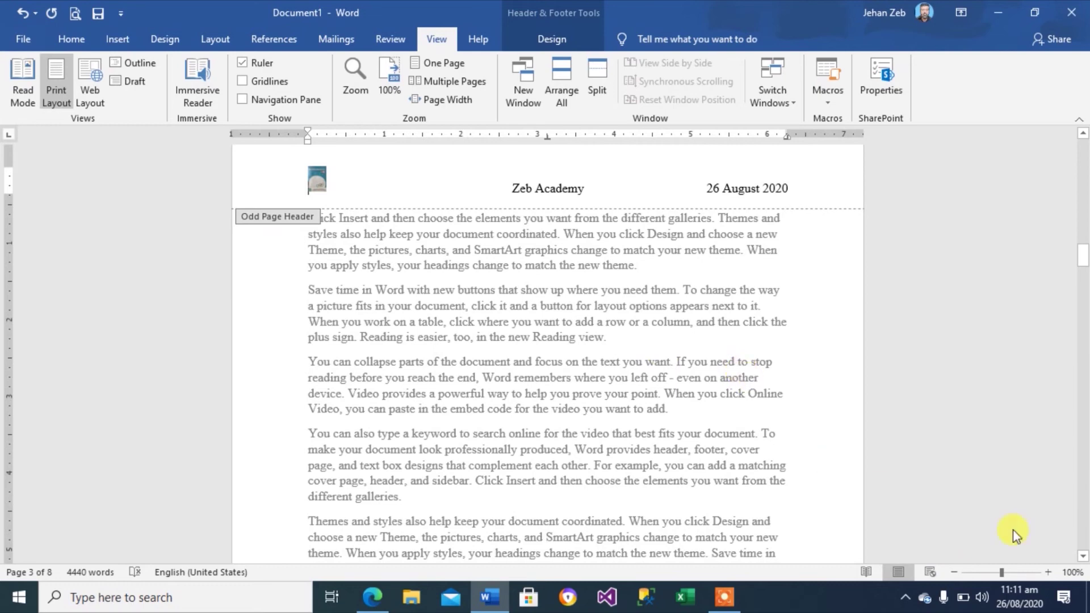
left_click_drag(1001, 572, 963, 575)
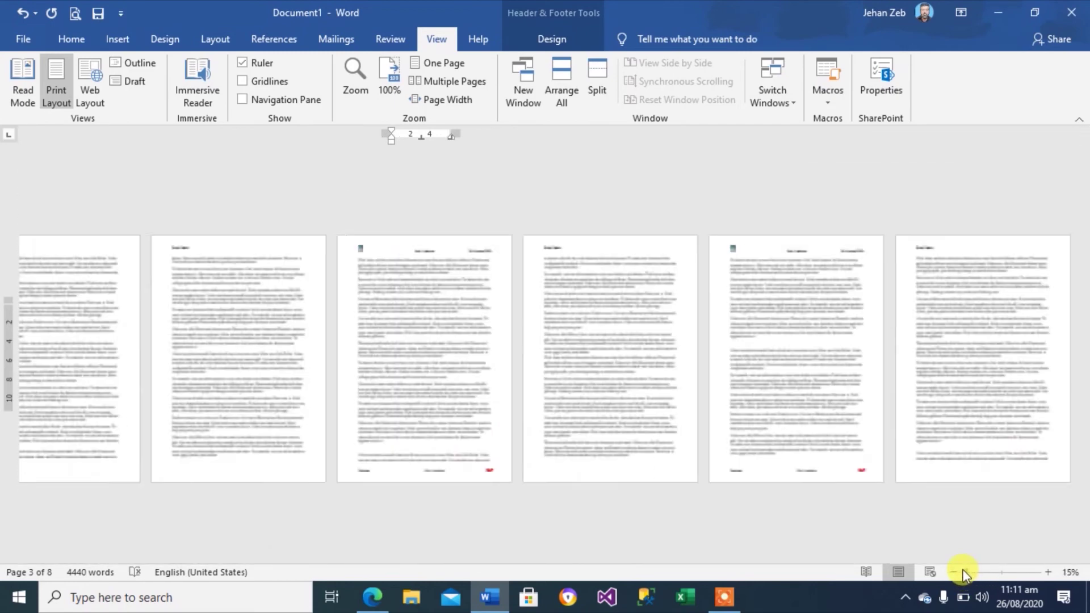
left_click(954, 573)
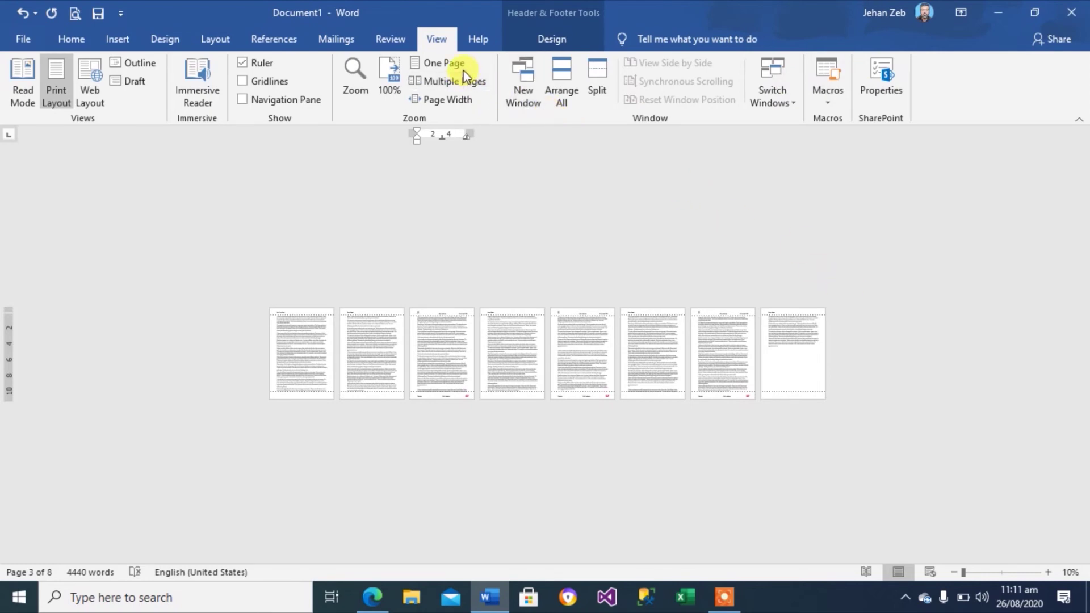
left_click(448, 63)
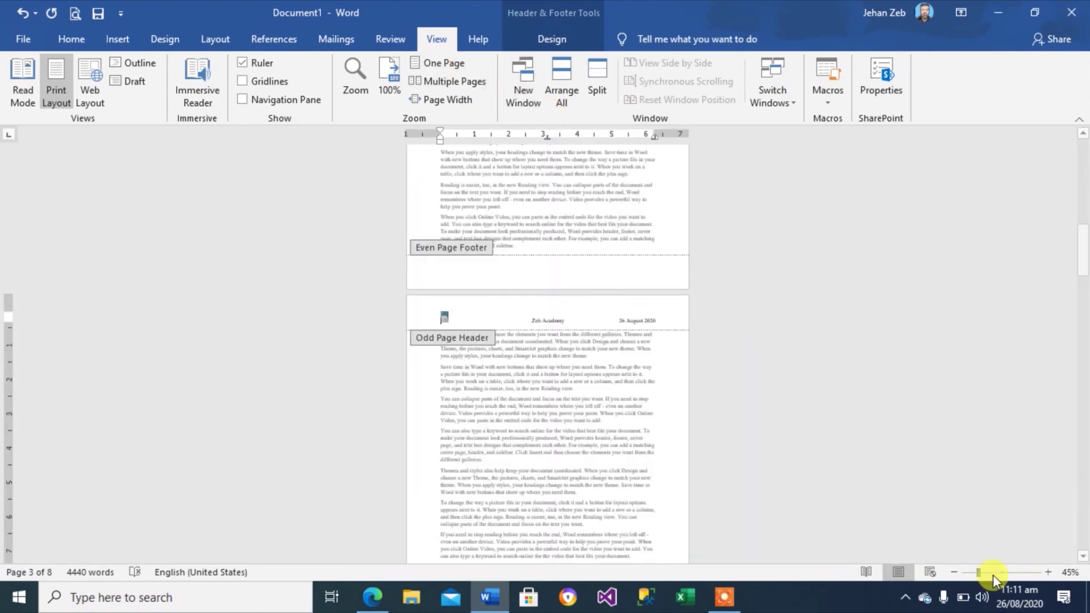
left_click_drag(979, 574, 1001, 572)
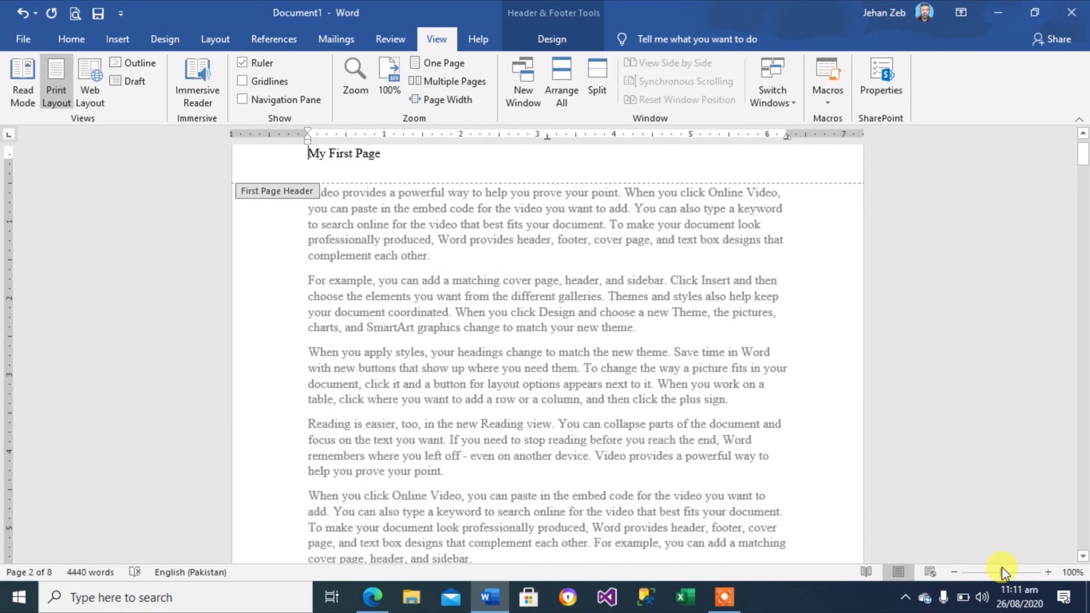
key("Up")
Leave header editing, scroll through the pages and zoom to 180% to compare their headers
double_click(567, 370)
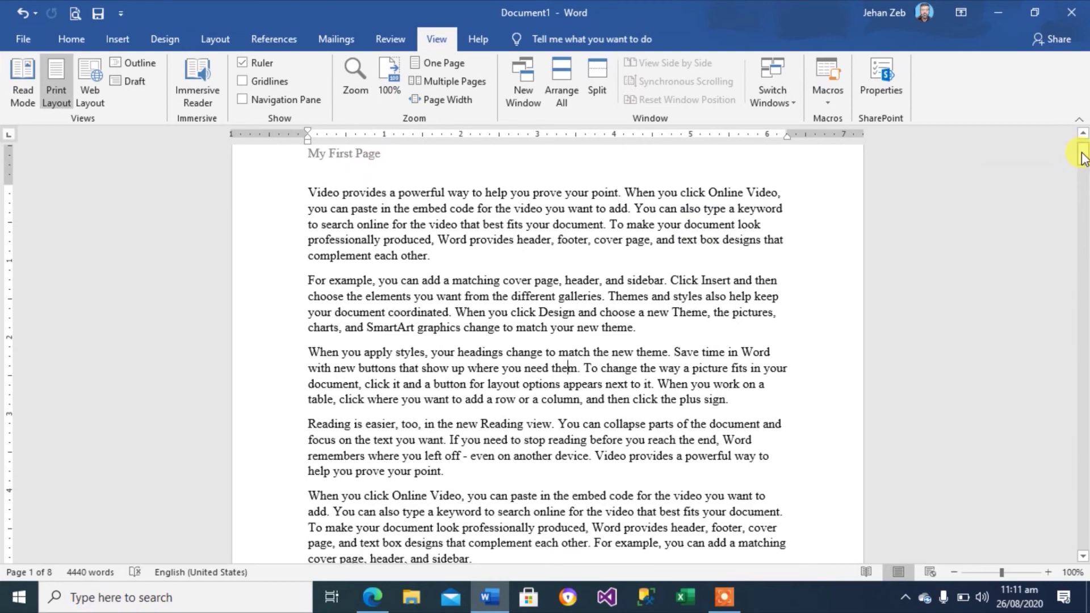
left_click_drag(1083, 156, 1084, 202)
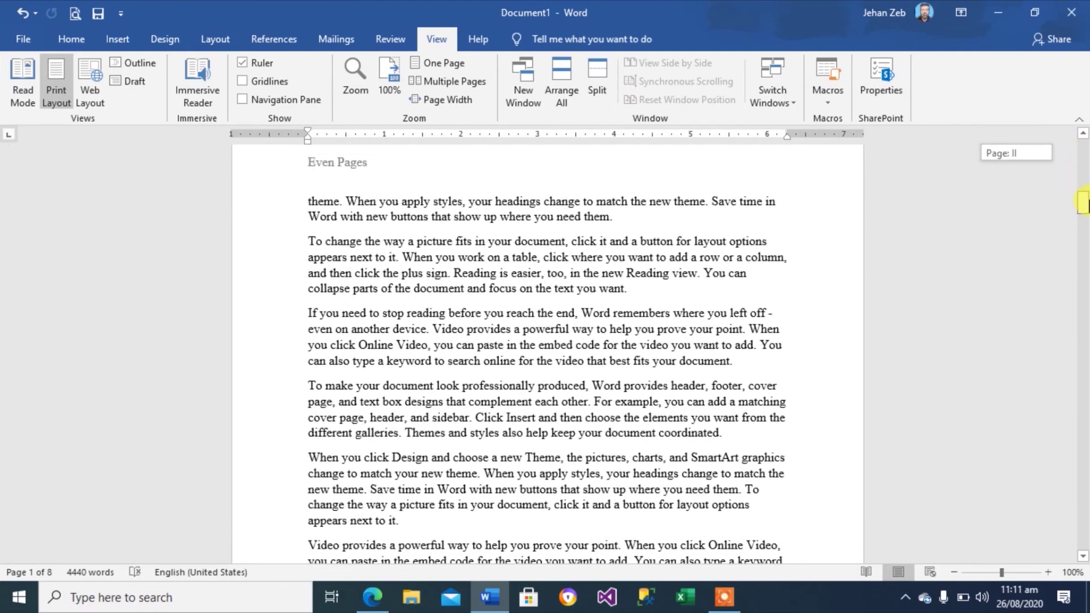
left_click_drag(1084, 202, 1084, 298)
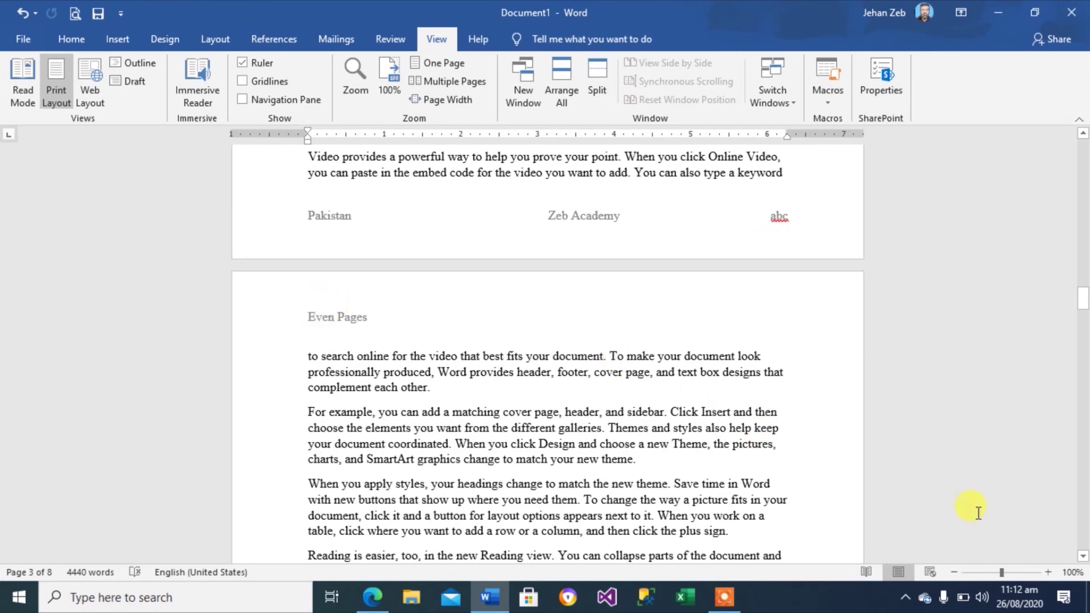
left_click_drag(1003, 573, 1010, 572)
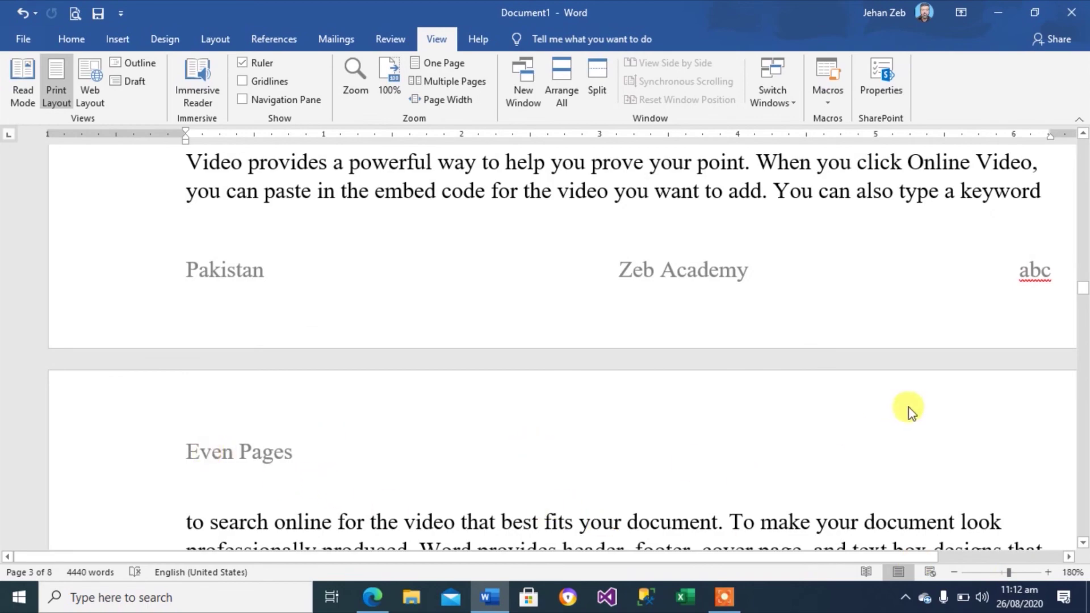
left_click_drag(1083, 288, 1085, 345)
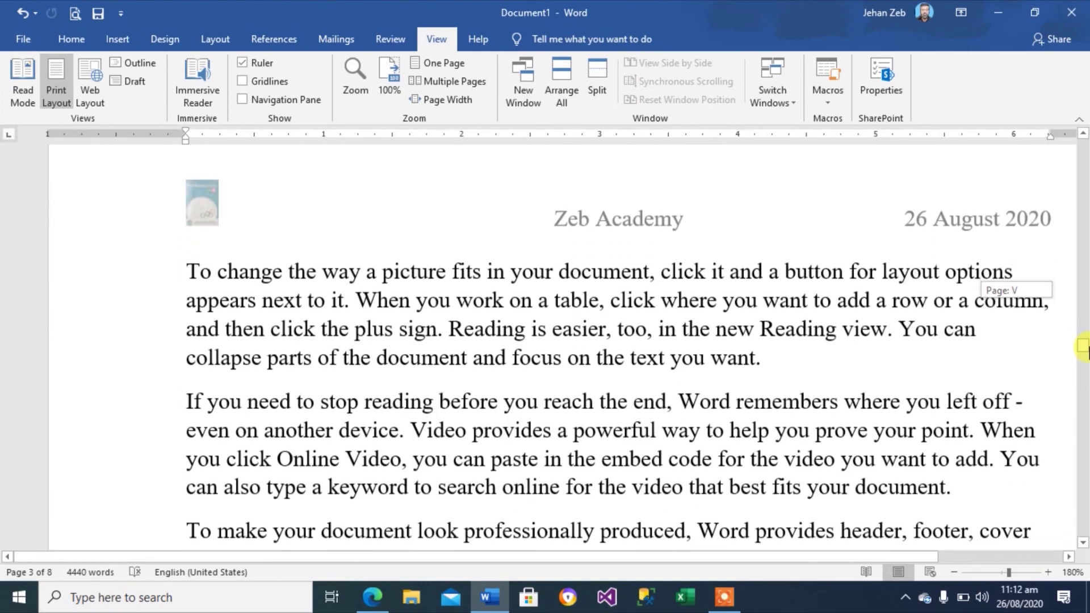
left_click_drag(1083, 342, 1083, 339)
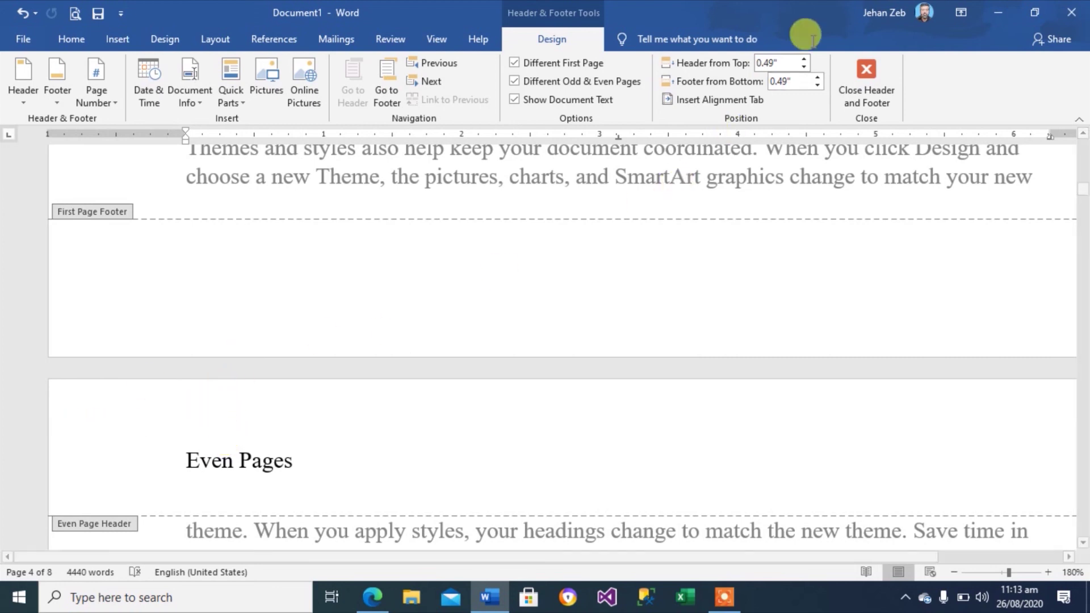
Select the Header from Top value and step it up to test larger distances
left_click(774, 62)
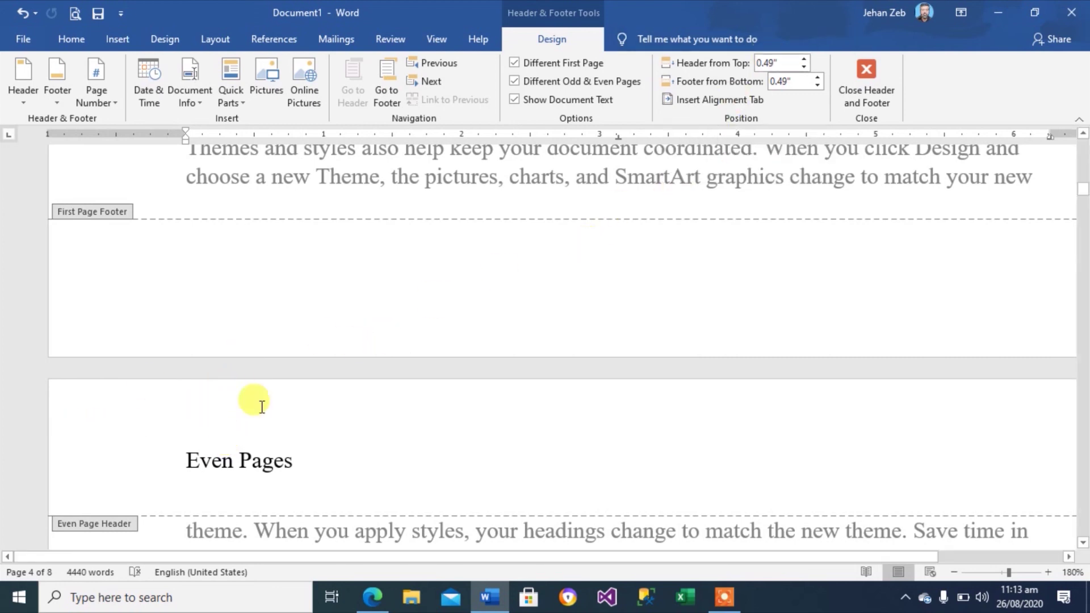
left_click(806, 59)
left_click(806, 59)
left_click(806, 59)
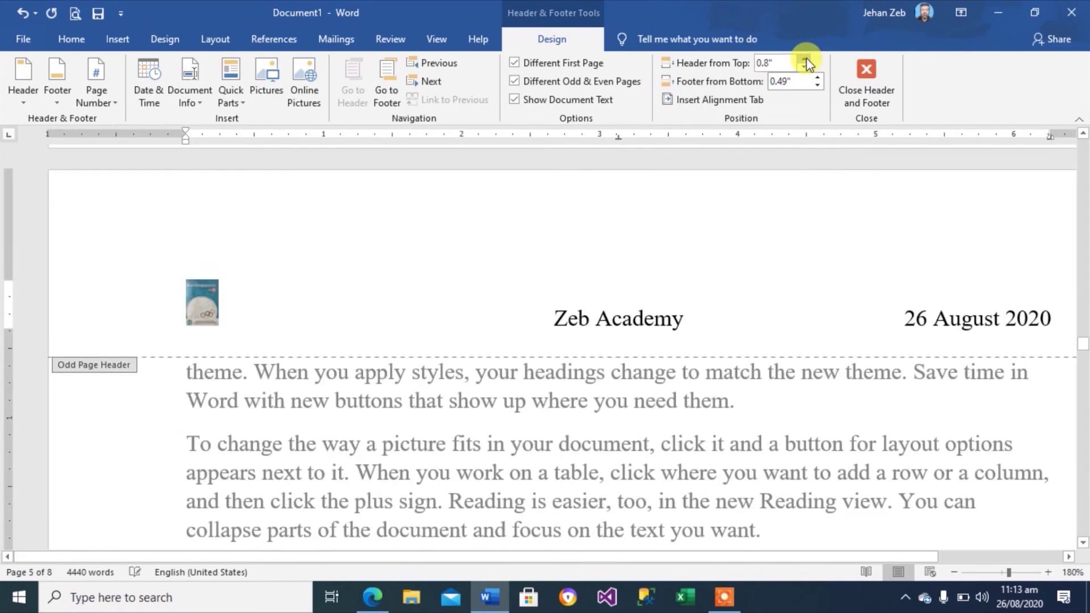
left_click(806, 59)
left_click(806, 59)
left_click(806, 59)
left_click(807, 59)
left_click(807, 59)
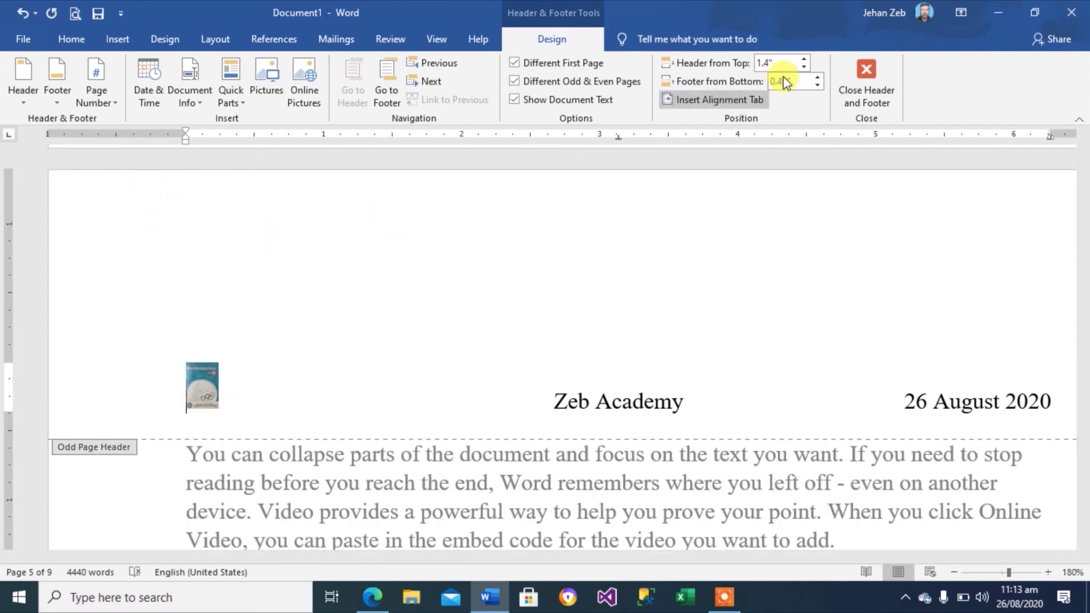
Step the Header from Top value back down, settling on 0.4 inches
left_click(804, 68)
left_click(804, 67)
left_click(805, 68)
left_click(804, 67)
left_click(804, 68)
left_click(805, 68)
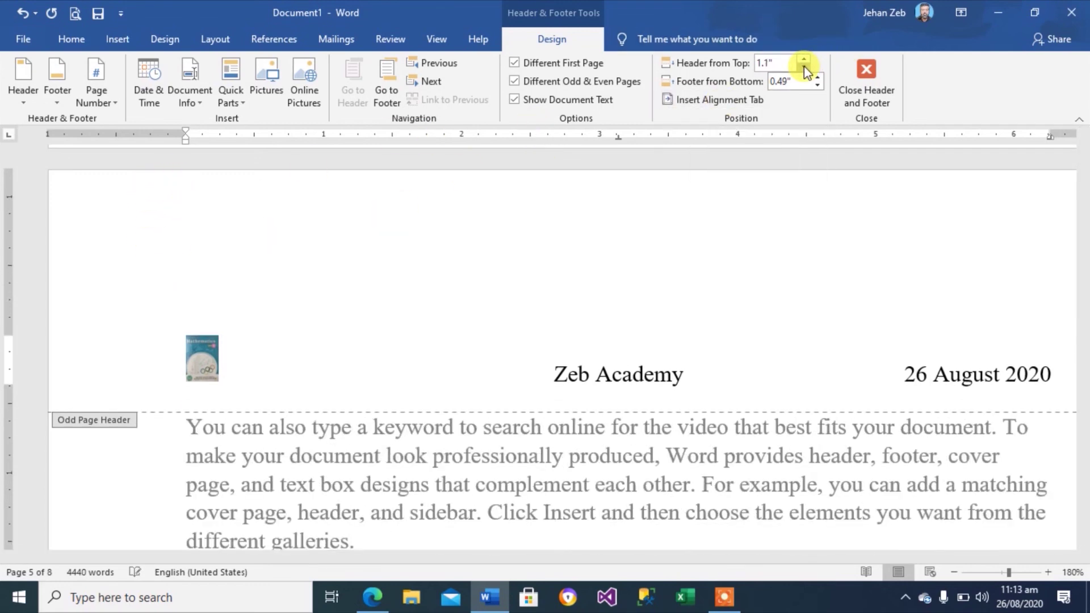
left_click(805, 67)
left_click(804, 67)
left_click(804, 68)
left_click(805, 67)
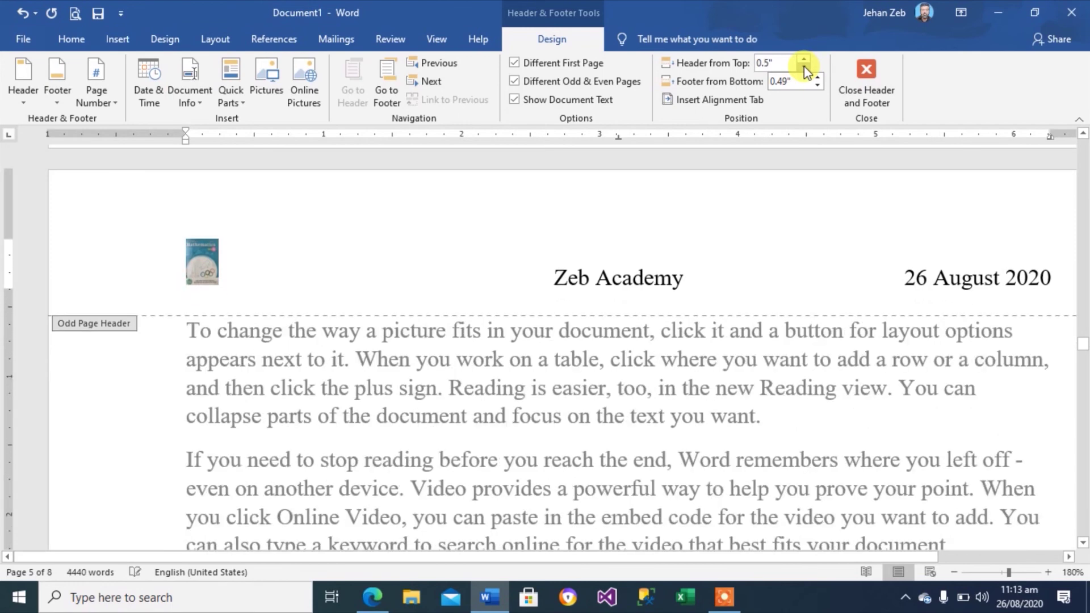
left_click(805, 68)
left_click(805, 68)
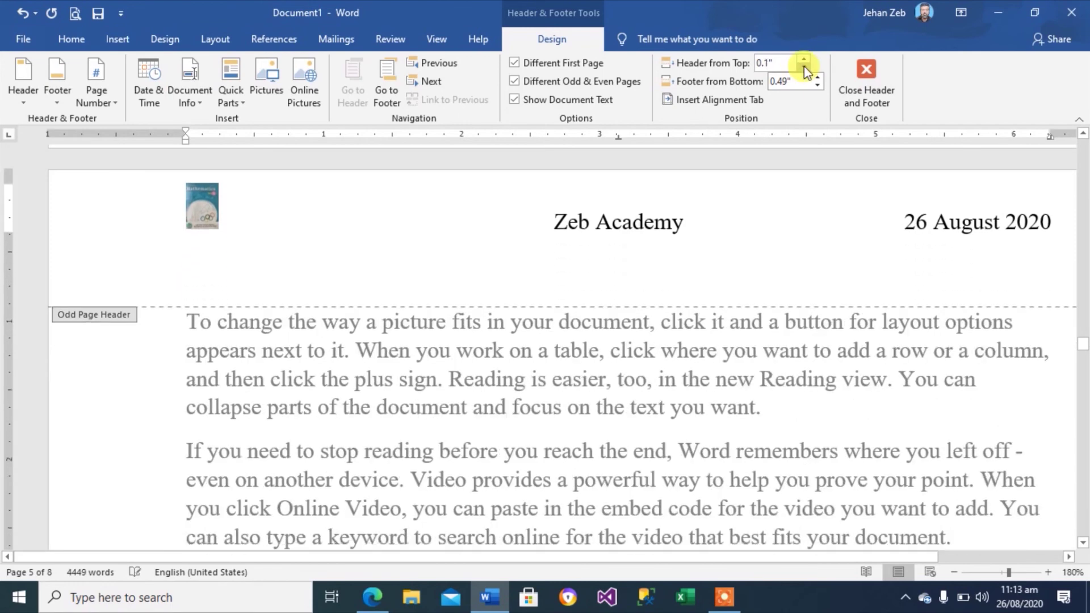
left_click(805, 69)
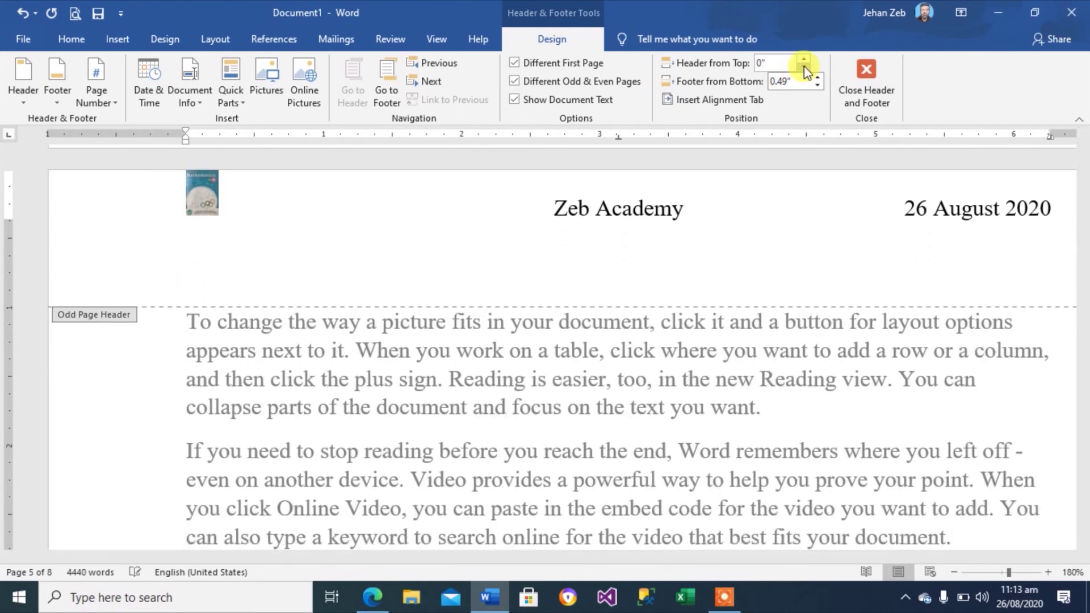
left_click(805, 59)
left_click(805, 59)
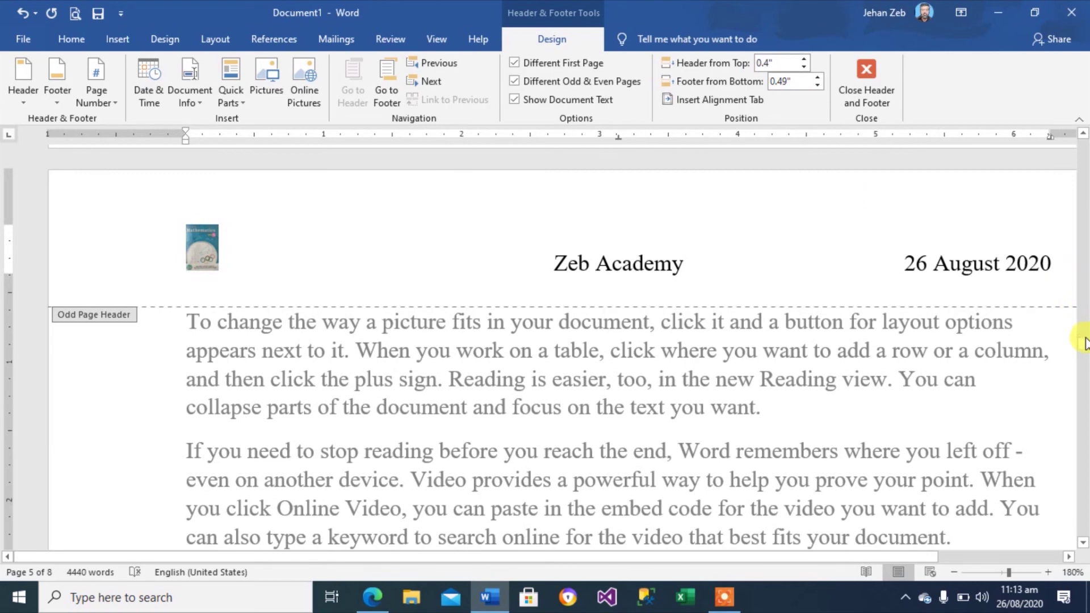
left_click_drag(1083, 345, 1083, 348)
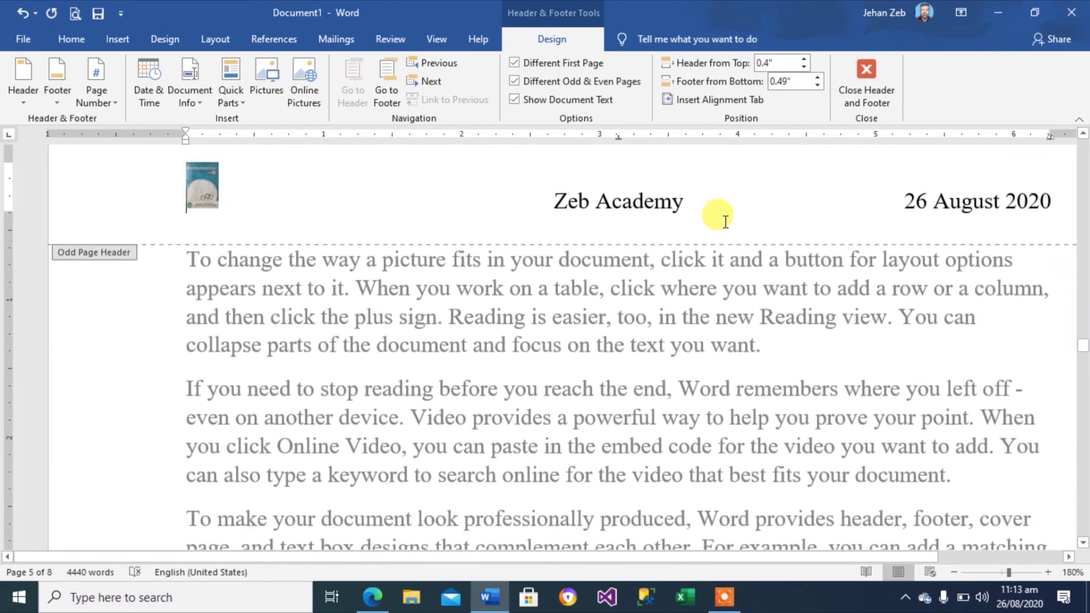
Jump to the odd-page footer and nudge the Footer from Bottom value upward
left_click(385, 92)
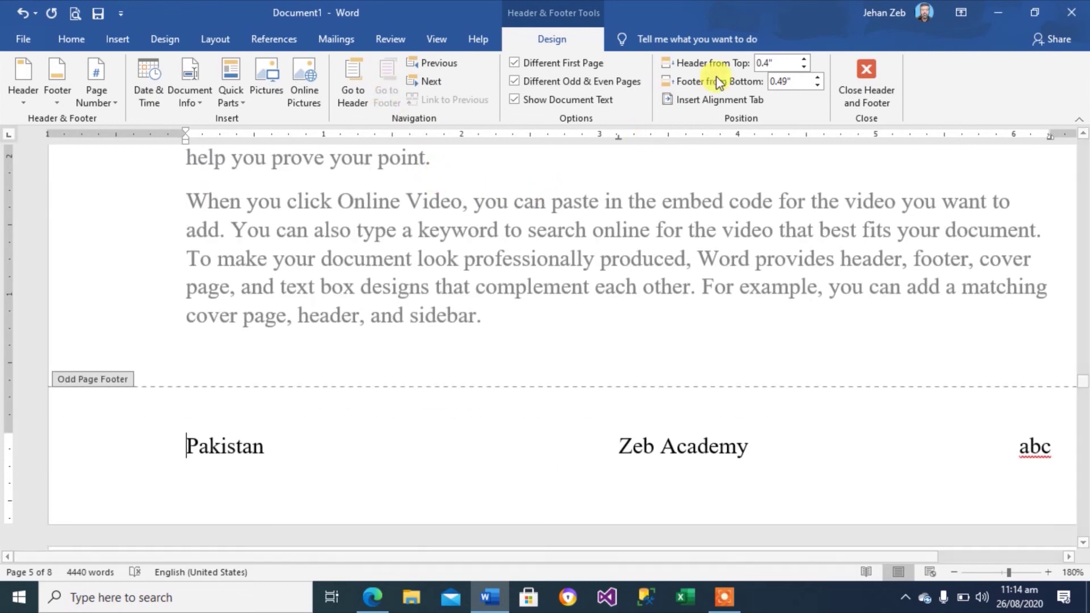
left_click(818, 78)
left_click(818, 78)
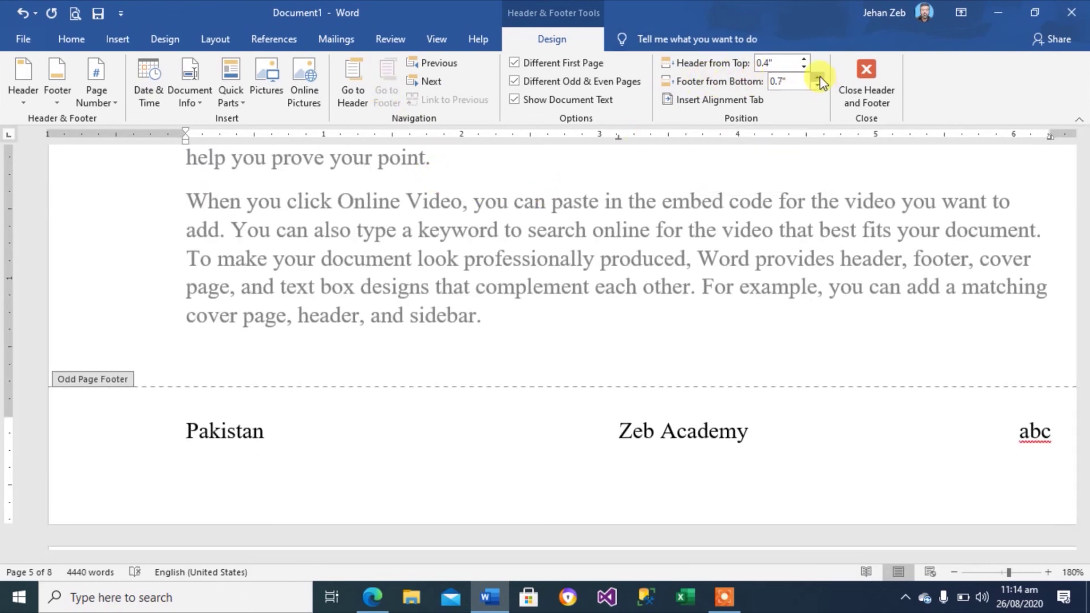
left_click(818, 77)
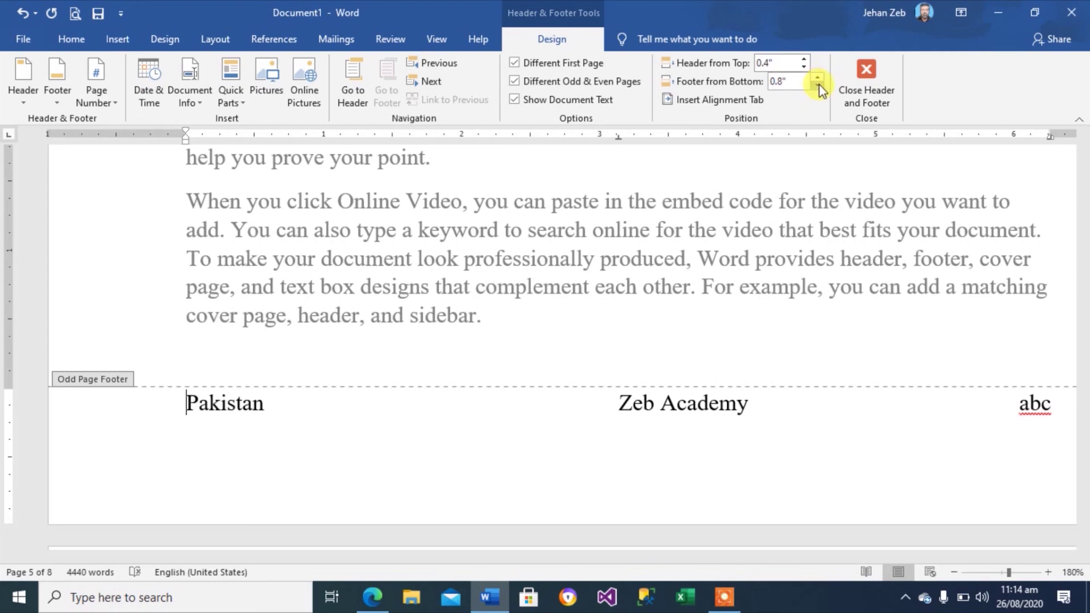
Lower the Footer from Bottom value, then settle it at 0.4 inches
left_click(819, 86)
double_click(819, 87)
left_click(819, 86)
left_click(819, 86)
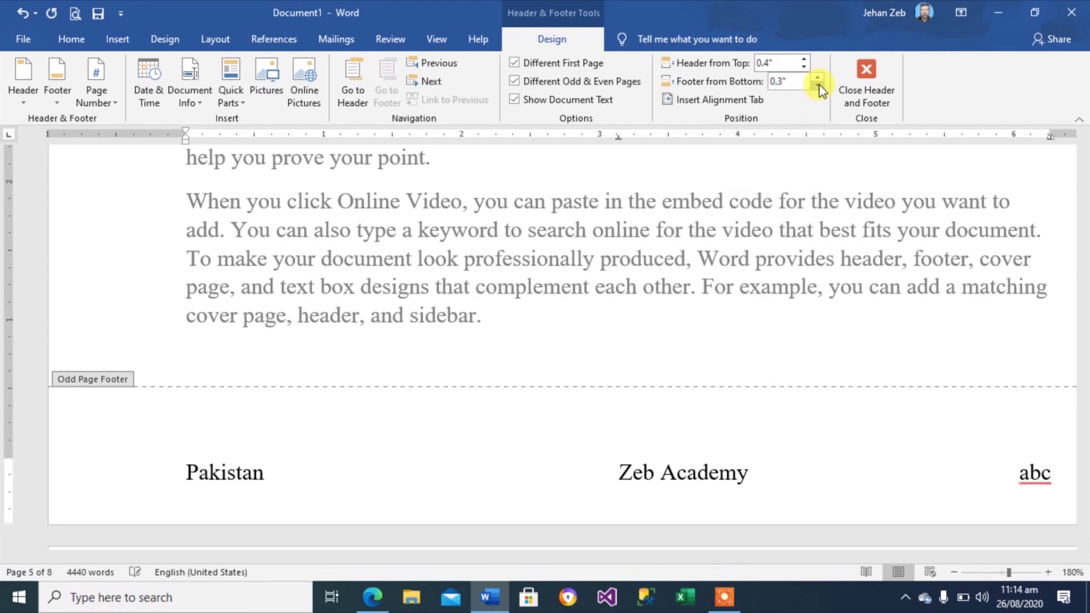
left_click(820, 87)
left_click(819, 86)
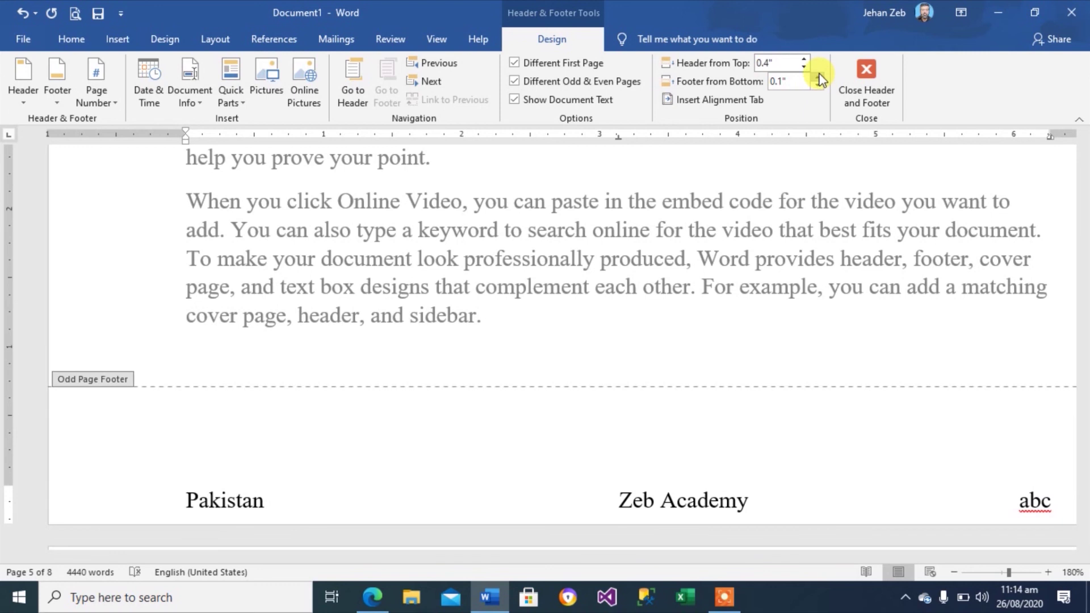
left_click(819, 79)
left_click(820, 79)
left_click(820, 80)
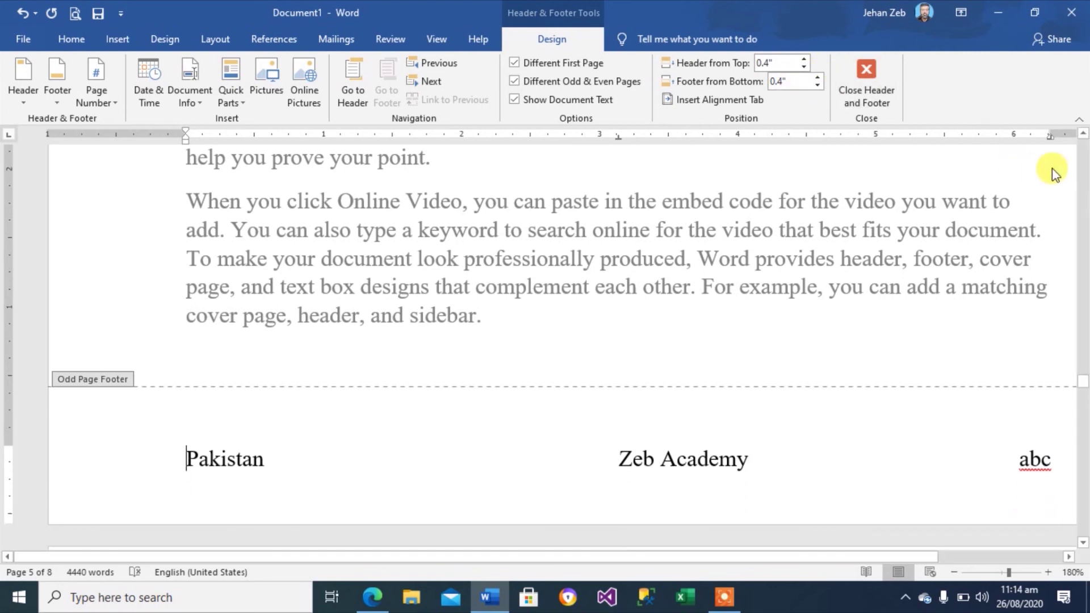
Move 'Even Pages' to mid-line on page 4's header with an alignment tab, revising its alignment once
left_click_drag(1084, 382, 1063, 287)
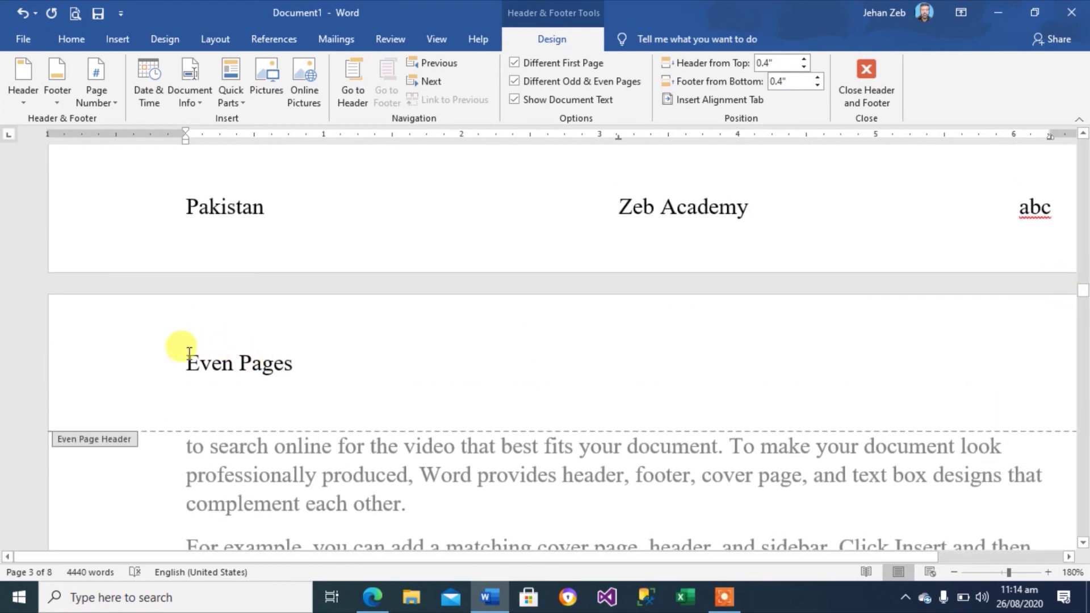
left_click(183, 348)
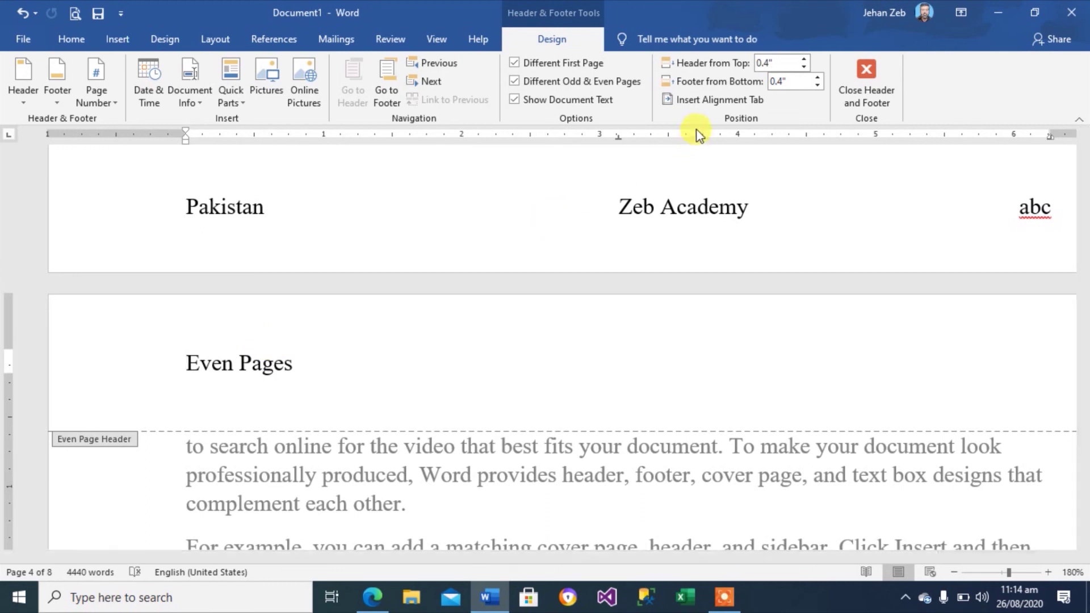
left_click(717, 103)
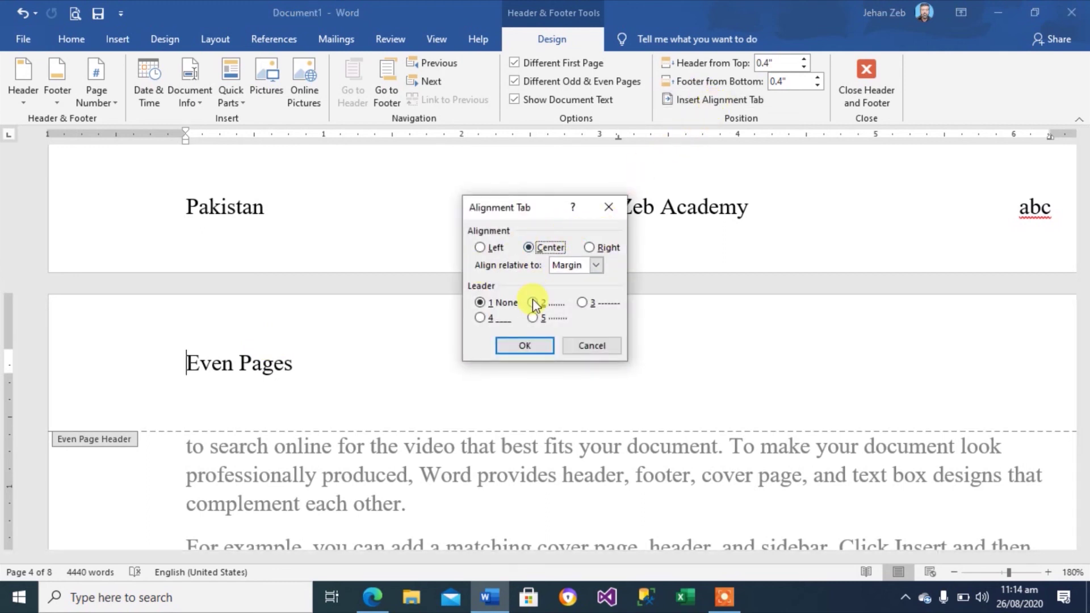
left_click(533, 344)
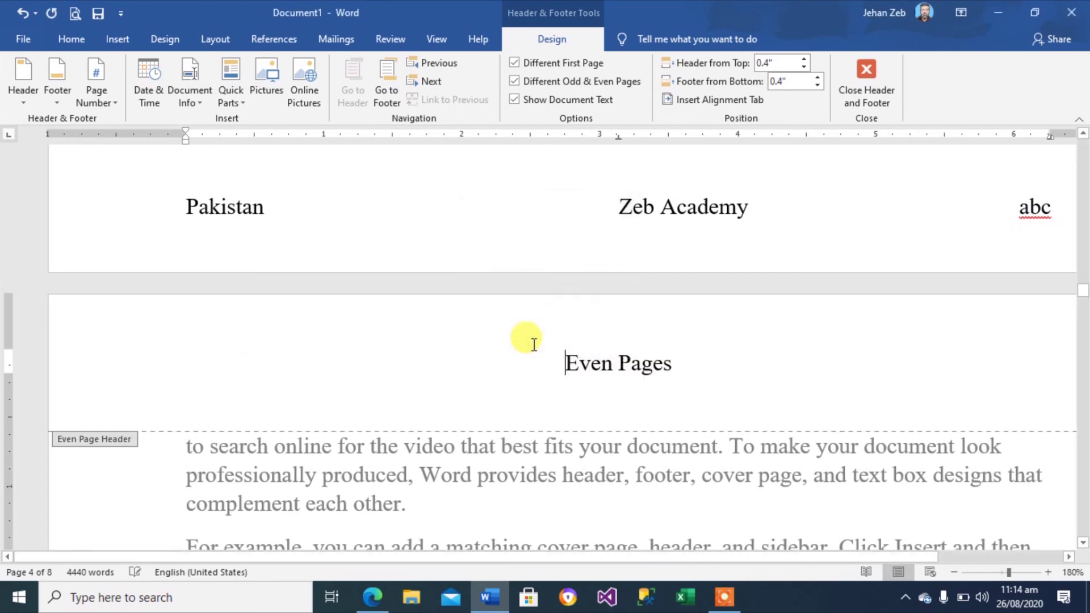
left_click(738, 101)
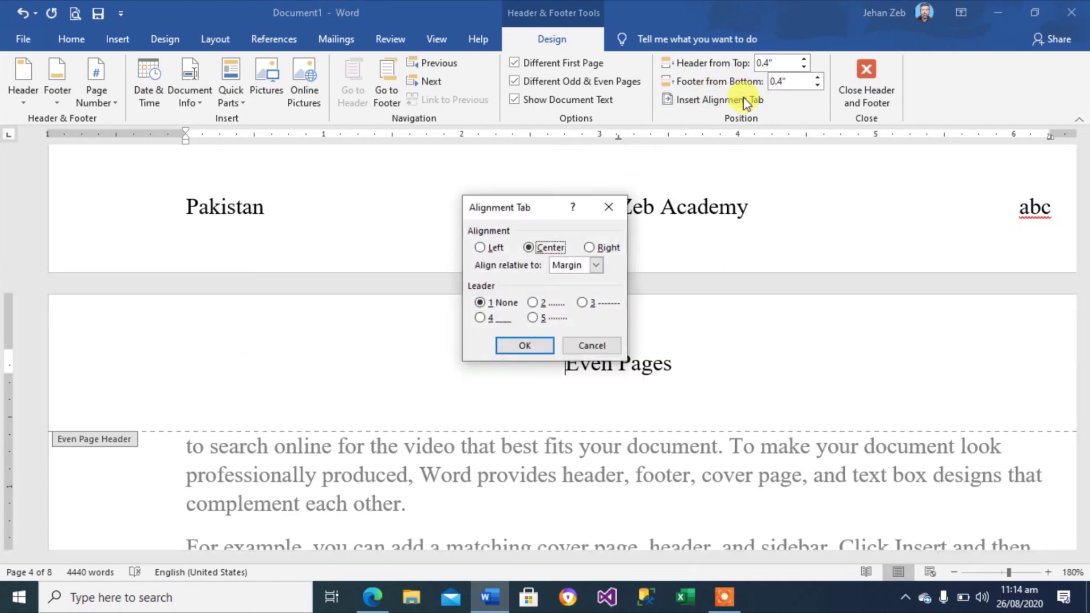
left_click(590, 249)
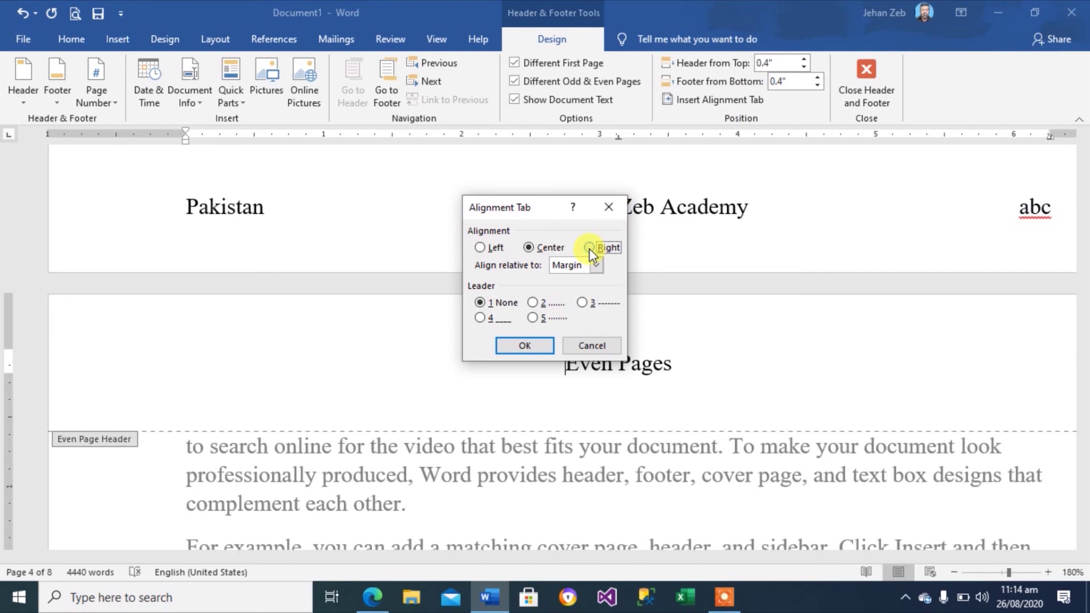
left_click(524, 346)
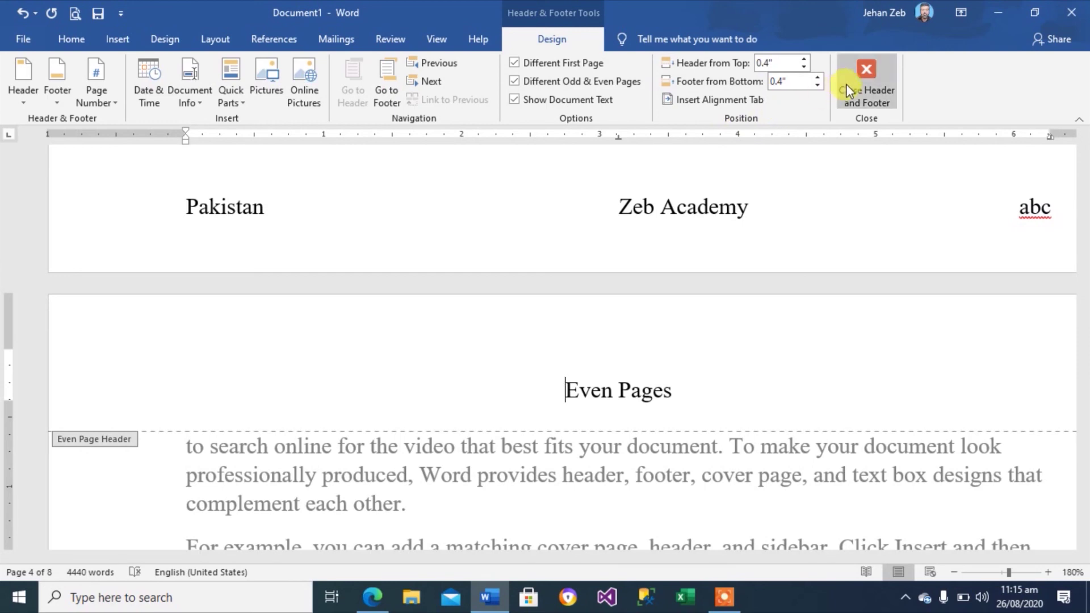
Close header and footer editing and apply the Subtitle style to page 5's first paragraph
left_click(873, 74)
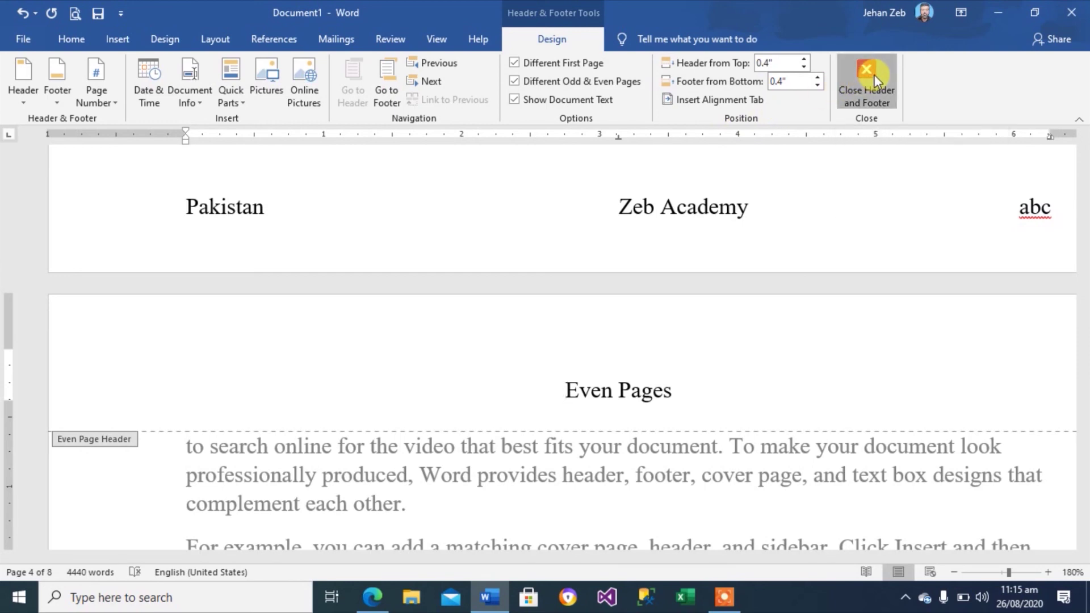
left_click(877, 79)
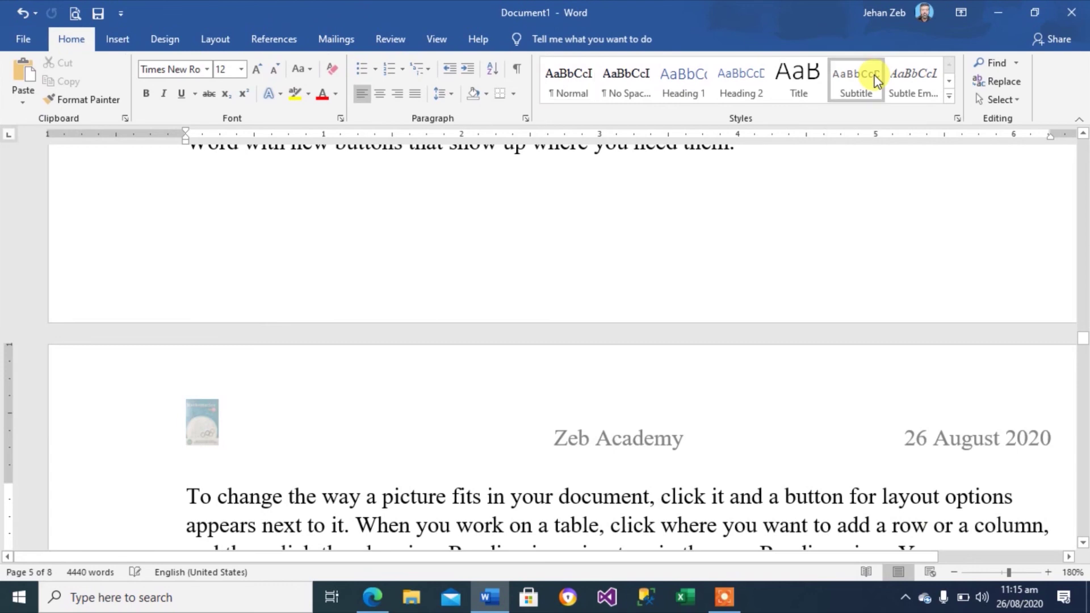